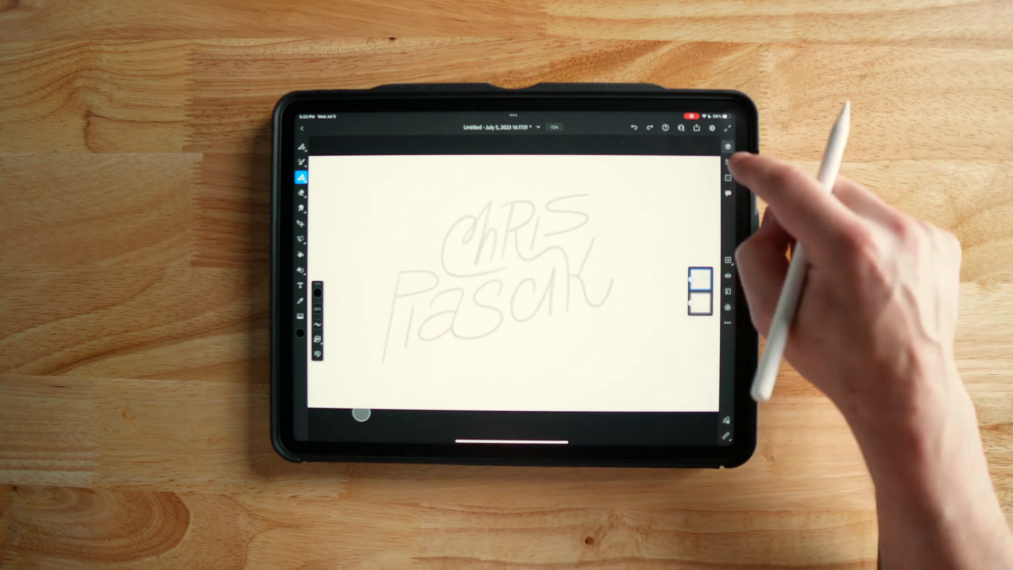
- Reduce the sketch layer's opacity to 28 and add a new layer above it for inking
click(728, 162)
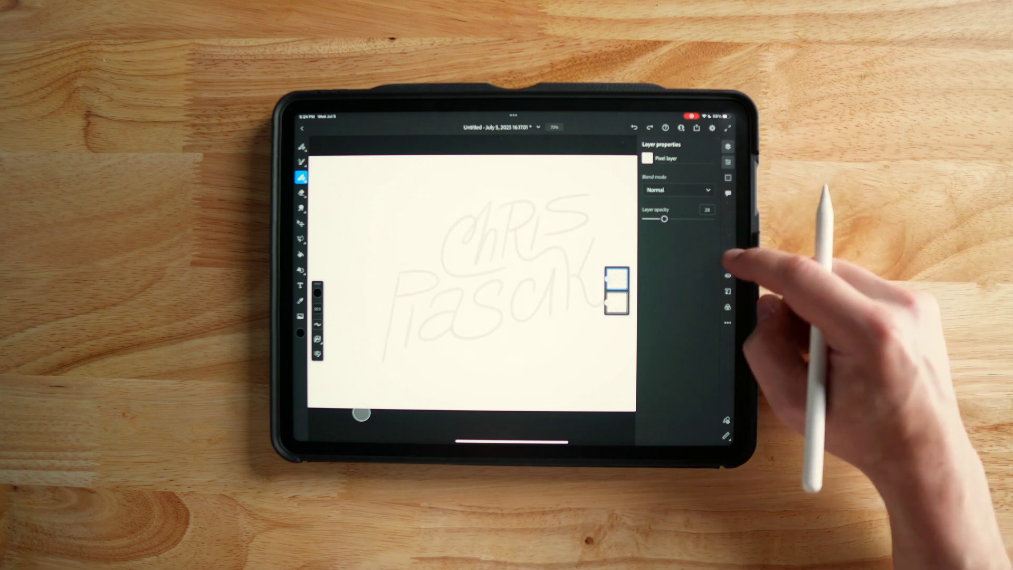
click(728, 260)
click(729, 162)
click(728, 146)
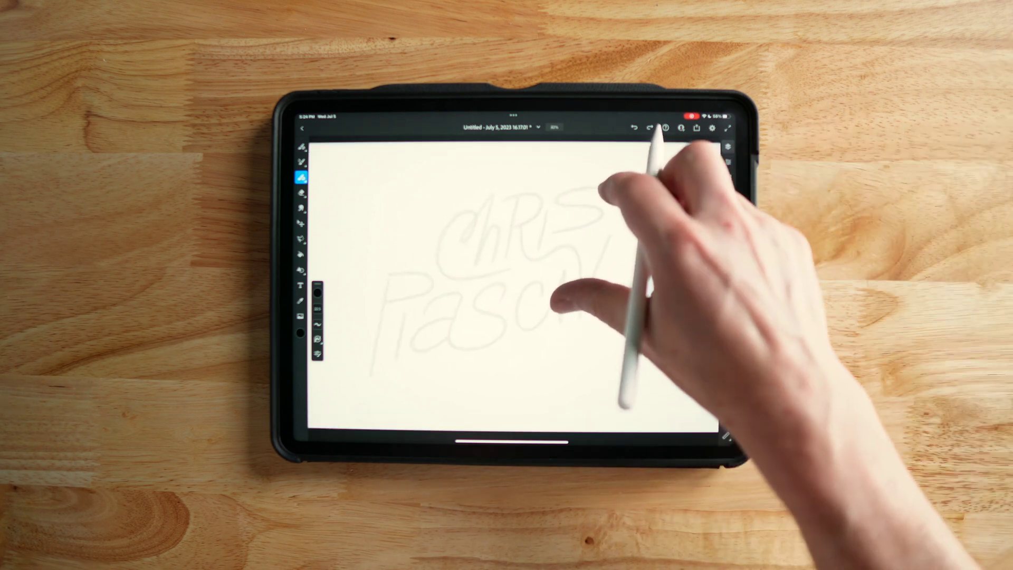
scroll(507, 274, up, 3)
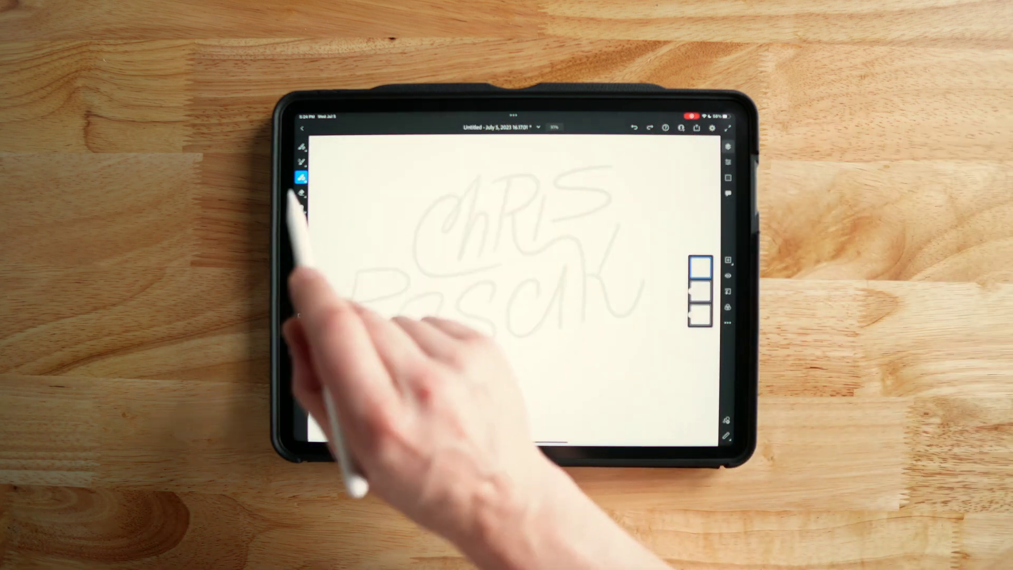
- Choose the Round brush from the Basic vector brushes and raise its stroke smoothing
click(301, 178)
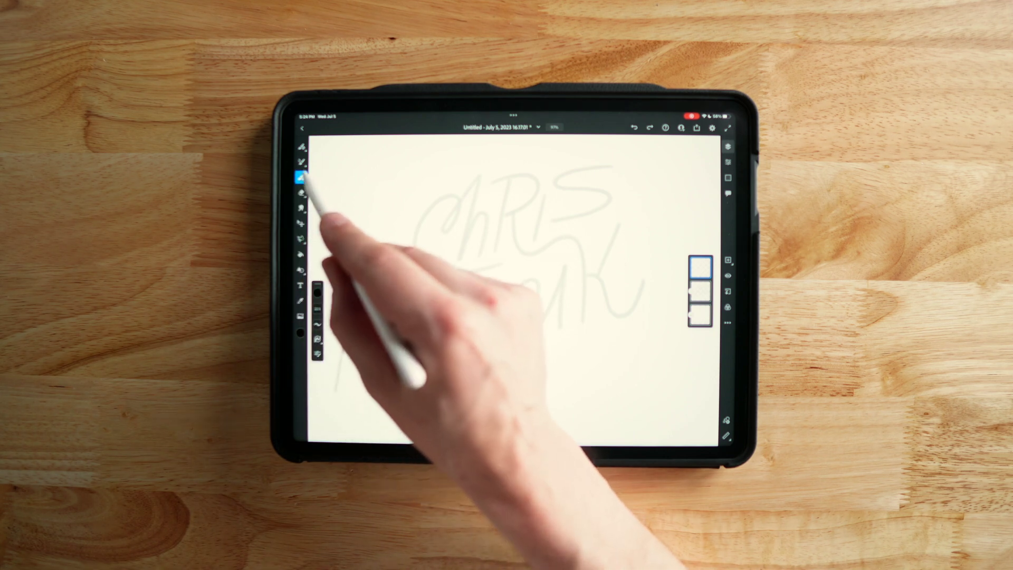
click(301, 178)
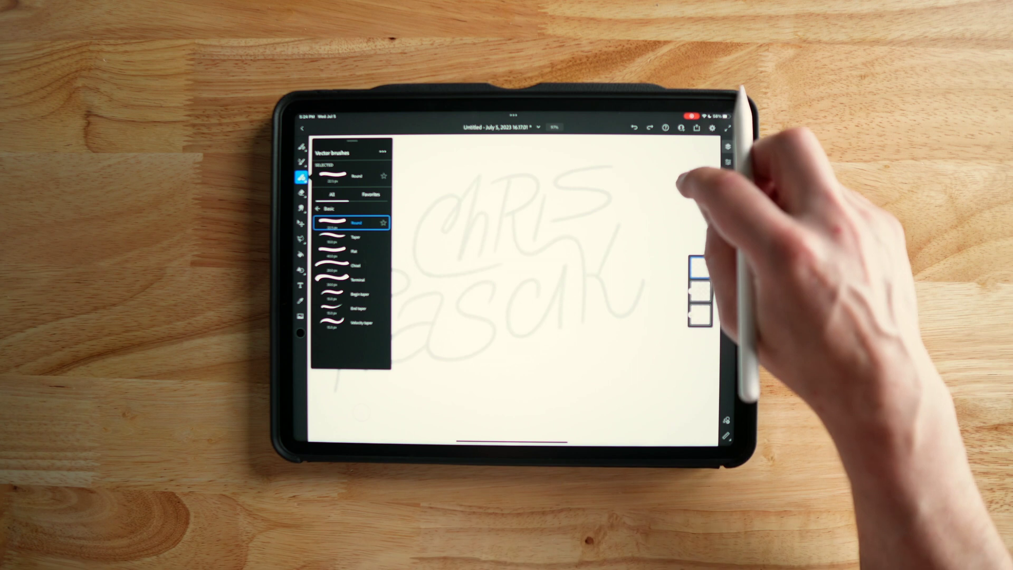
click(682, 182)
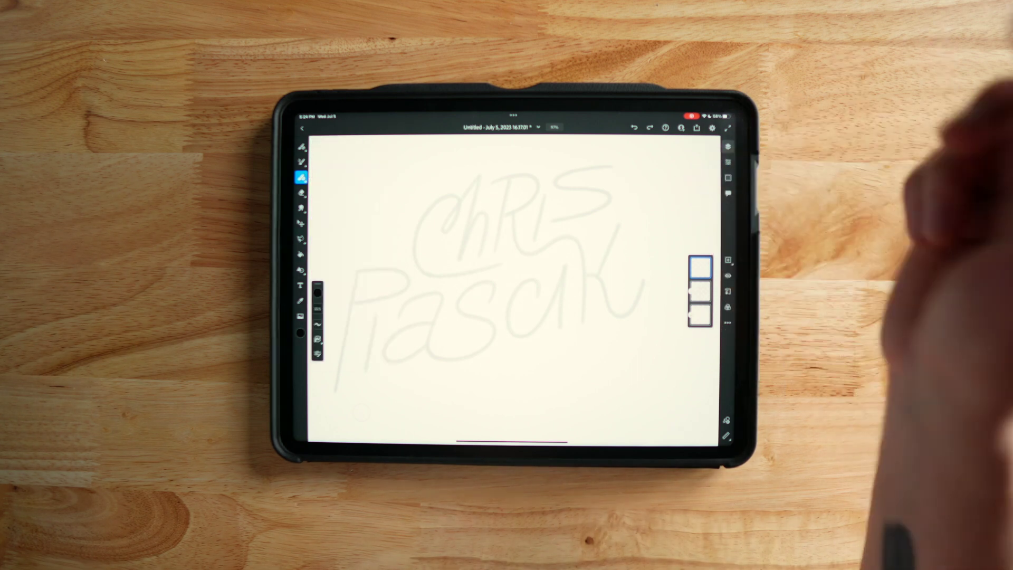
click(317, 324)
drag(332, 322, 333, 286)
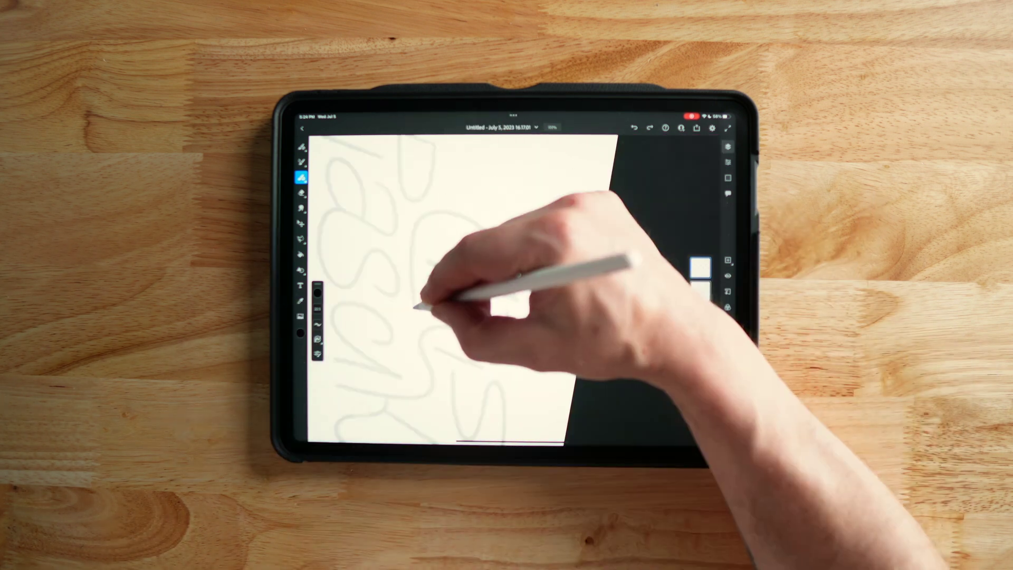
- Trace the looped C and the h of the first word in black over the sketch
drag(412, 281, 419, 221)
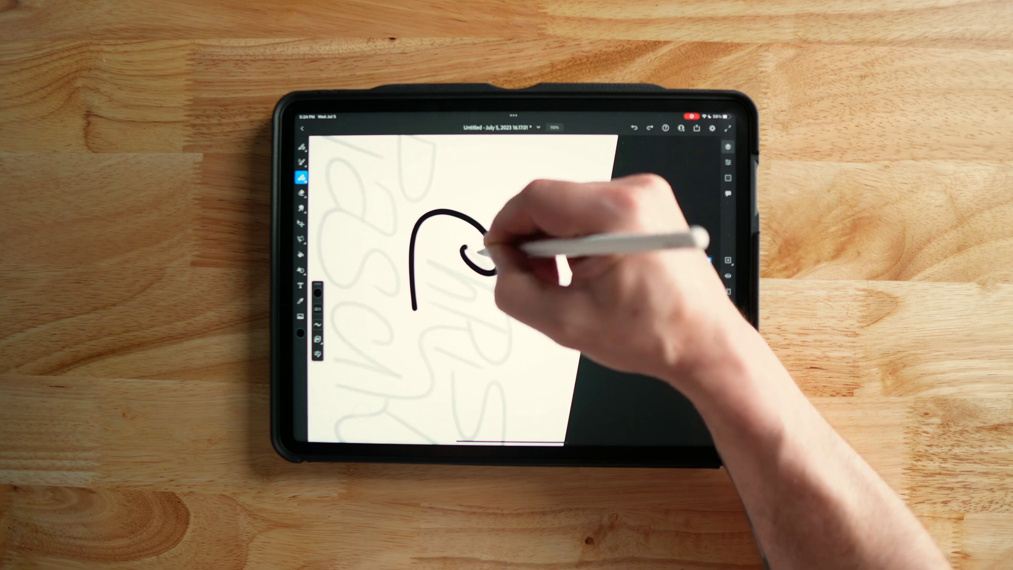
mouse_move(486, 208)
mouse_down()
mouse_move(534, 244)
mouse_move(538, 280)
mouse_move(522, 206)
mouse_up()
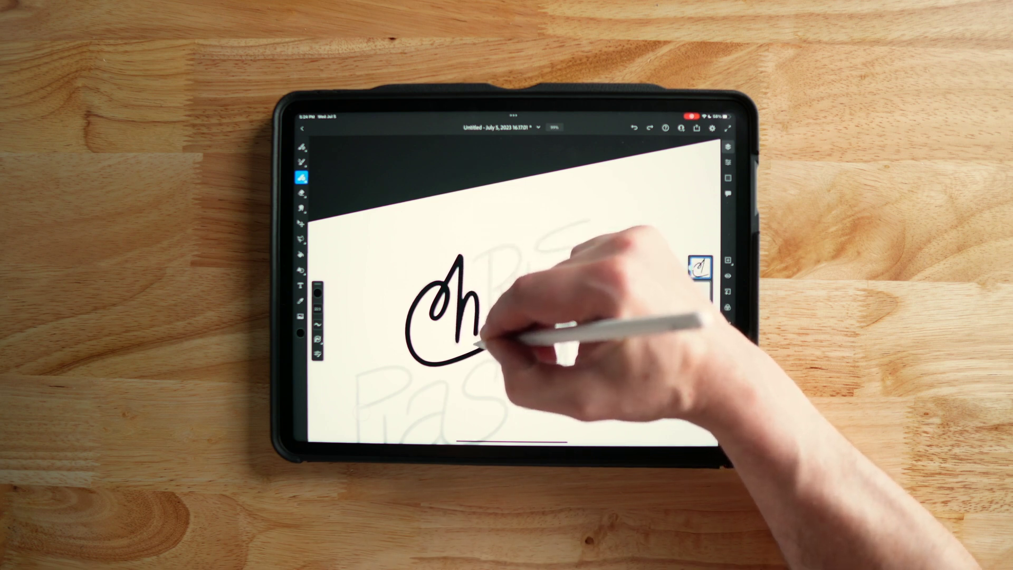
drag(477, 344, 502, 340)
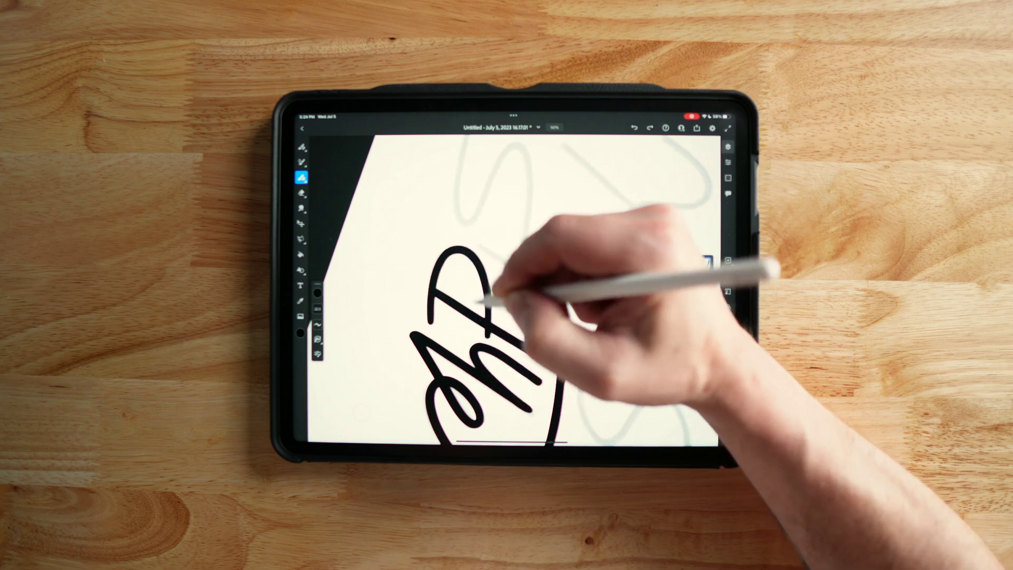
- Trace the R of the first word, extending its leg in a wave down into the stem of the K
mouse_move(504, 285)
mouse_down()
mouse_move(541, 216)
mouse_move(490, 227)
mouse_up()
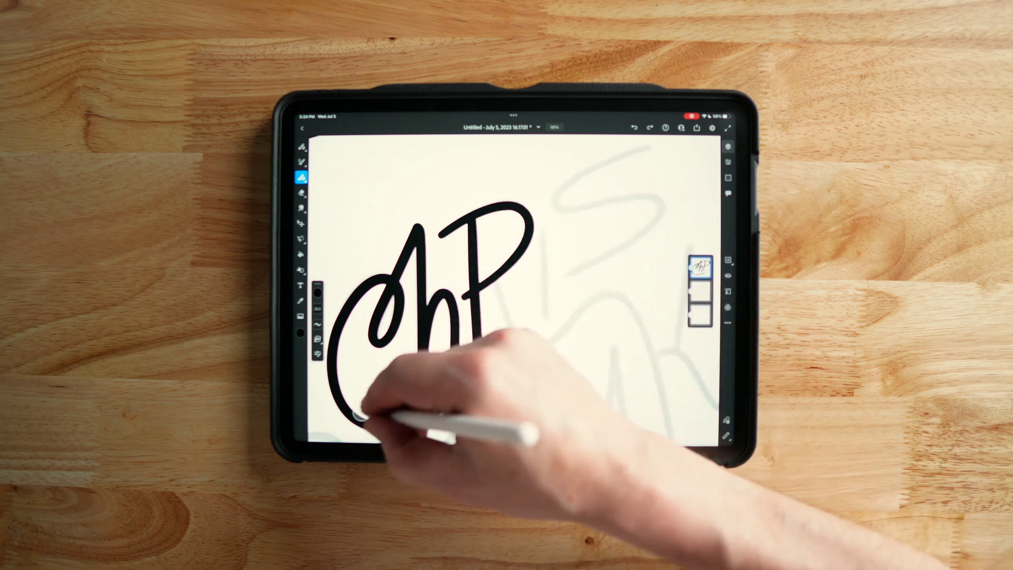
drag(362, 417, 504, 373)
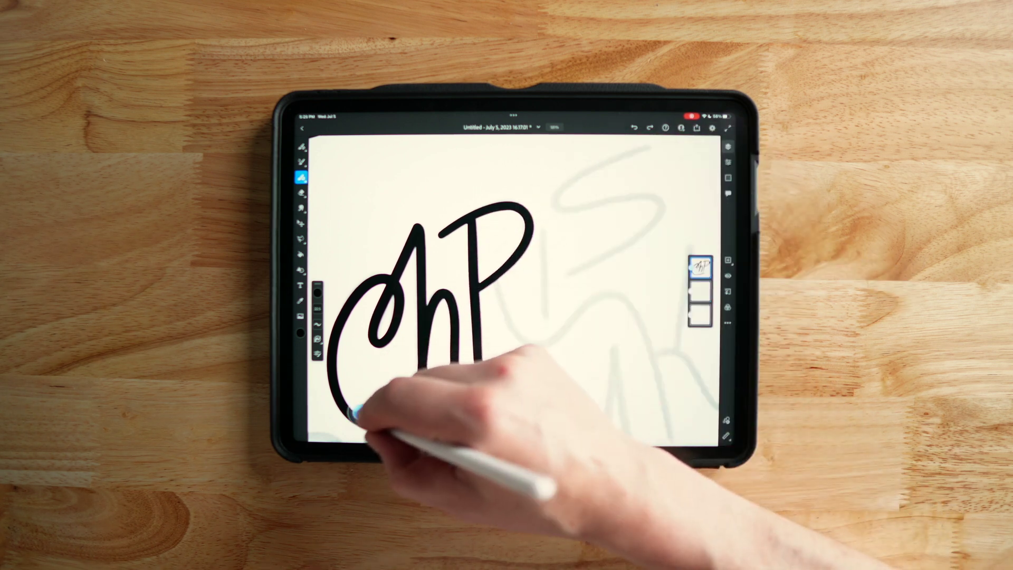
drag(355, 415, 500, 374)
mouse_move(549, 244)
mouse_down()
mouse_move(454, 214)
mouse_move(498, 203)
mouse_move(496, 224)
mouse_up()
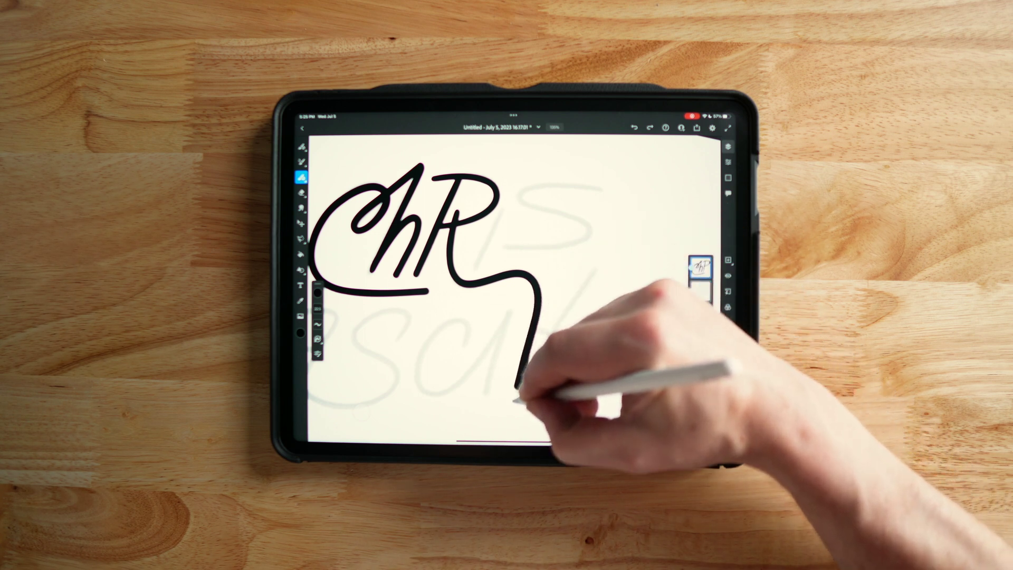
- Erase the overshooting stroke end where the R's leg meets its bowl
scroll(515, 288, up, 3)
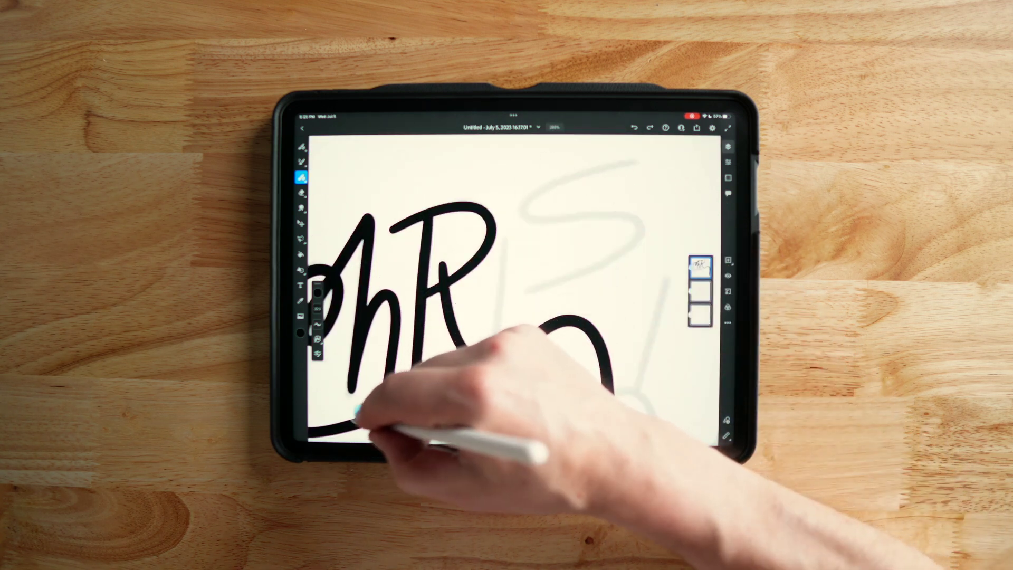
drag(439, 274, 448, 266)
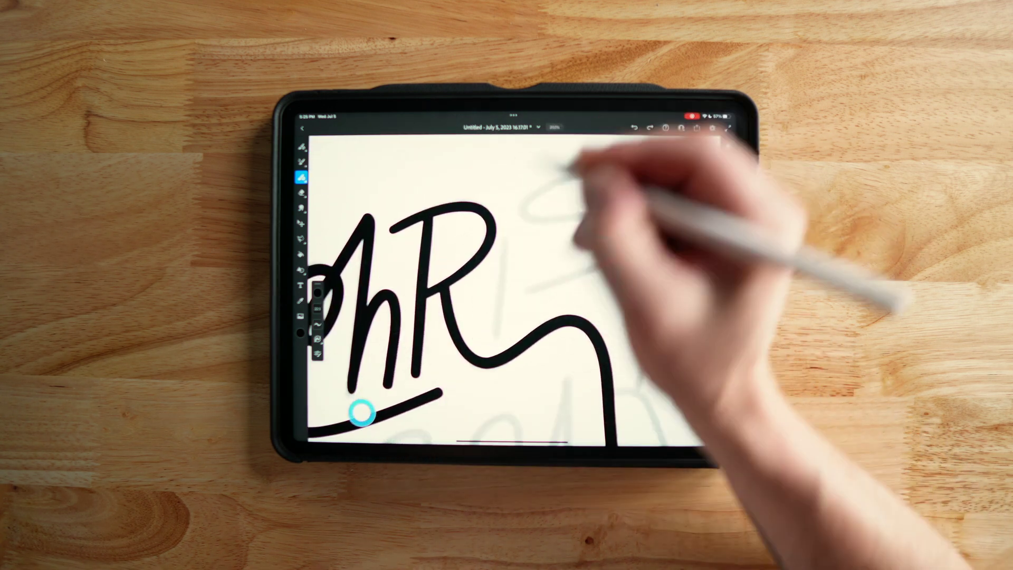
click(363, 413)
- Trace the K's upper arm and its curved leg with the upward-sweeping tail at the end of the second word
scroll(515, 264, down, 5)
scroll(583, 275, up, 3)
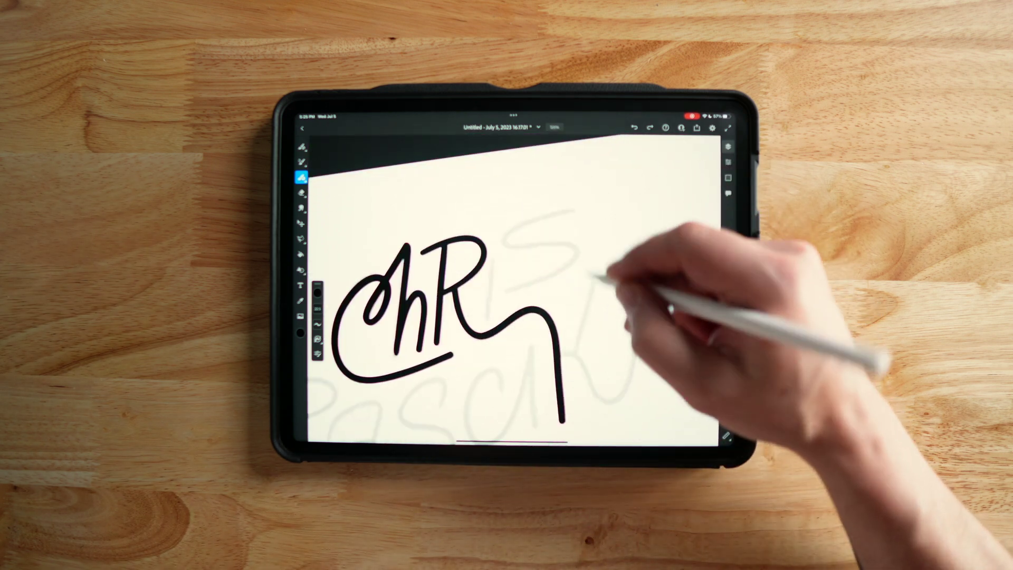
scroll(547, 285, up, 1)
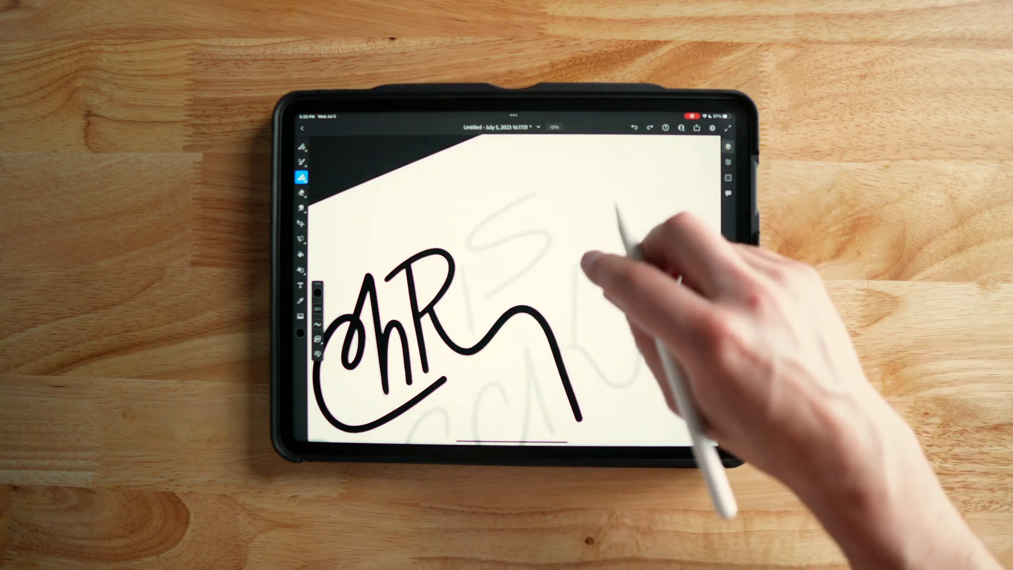
mouse_move(628, 349)
mouse_down()
mouse_move(563, 298)
mouse_move(502, 291)
mouse_up()
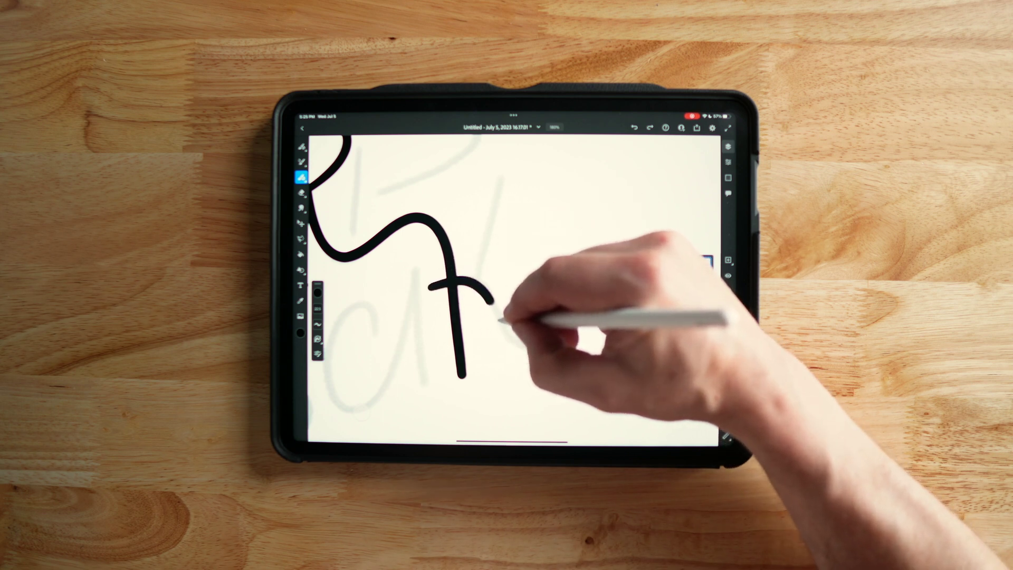
drag(562, 288, 563, 272)
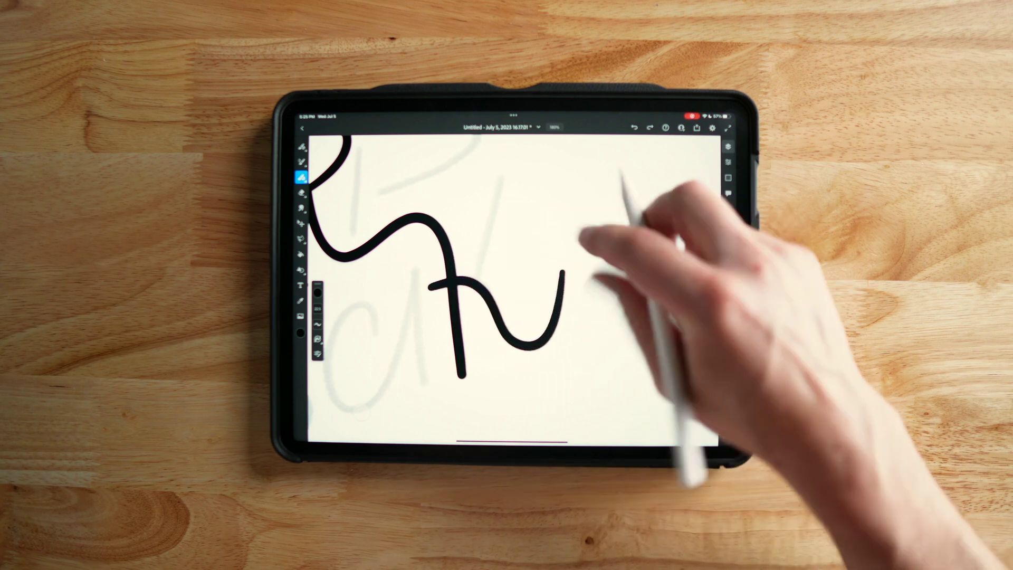
scroll(622, 227, down, 5)
scroll(591, 217, up, 5)
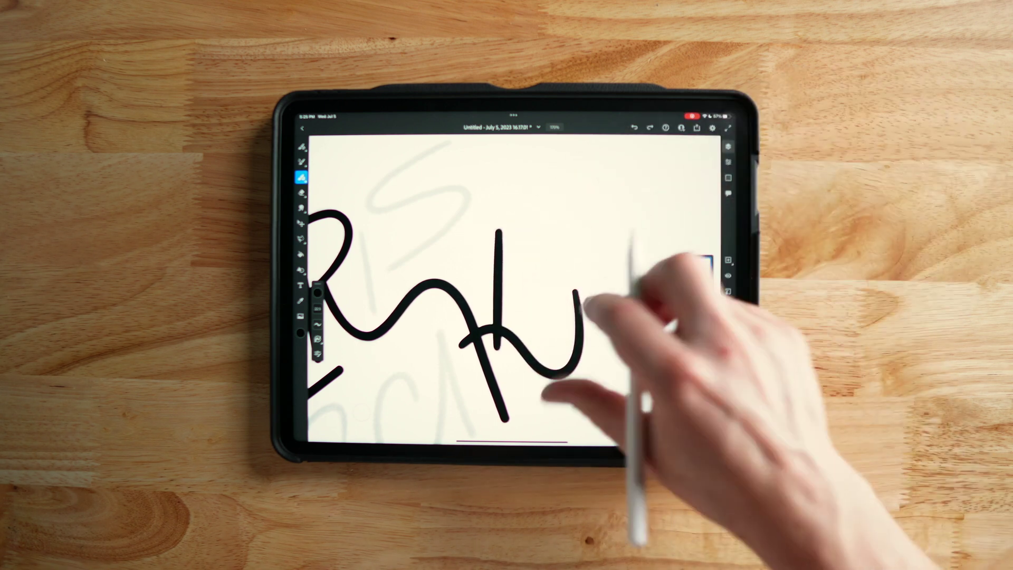
- Erase the overlapping stroke ends where the K's arm and leg meet its stem
drag(585, 359, 570, 319)
click(362, 411)
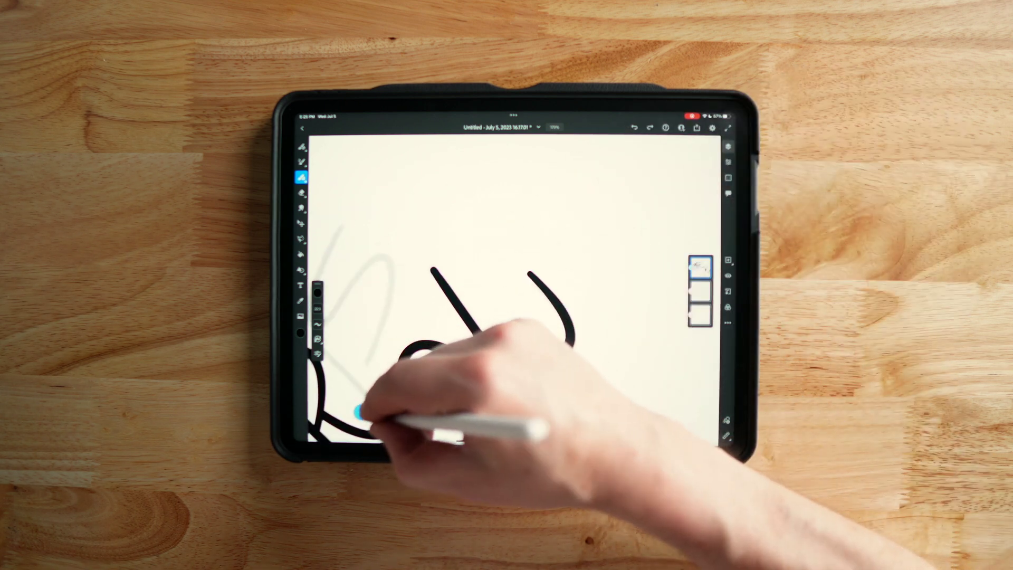
click(362, 412)
drag(466, 375, 504, 357)
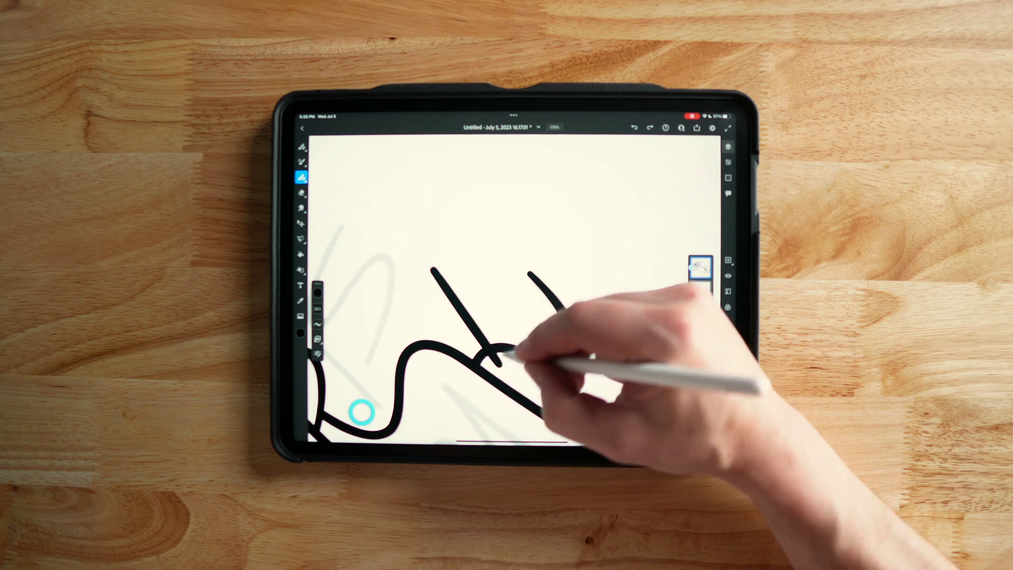
- Try a stroke for the I beside the R in the first word, and undo it
scroll(560, 279, down, 5)
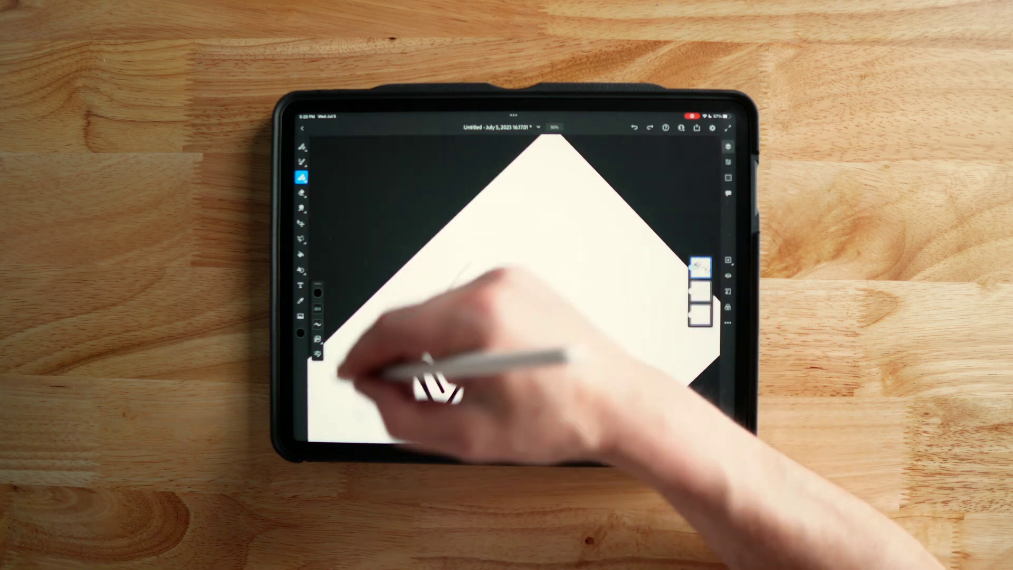
scroll(581, 263, up, 3)
scroll(546, 253, down, 2)
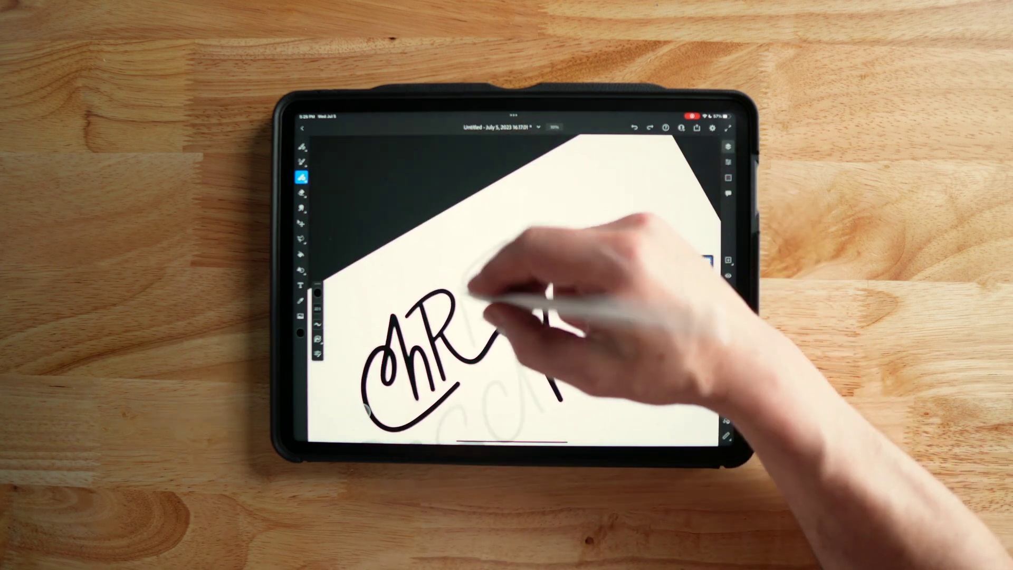
scroll(530, 264, up, 4)
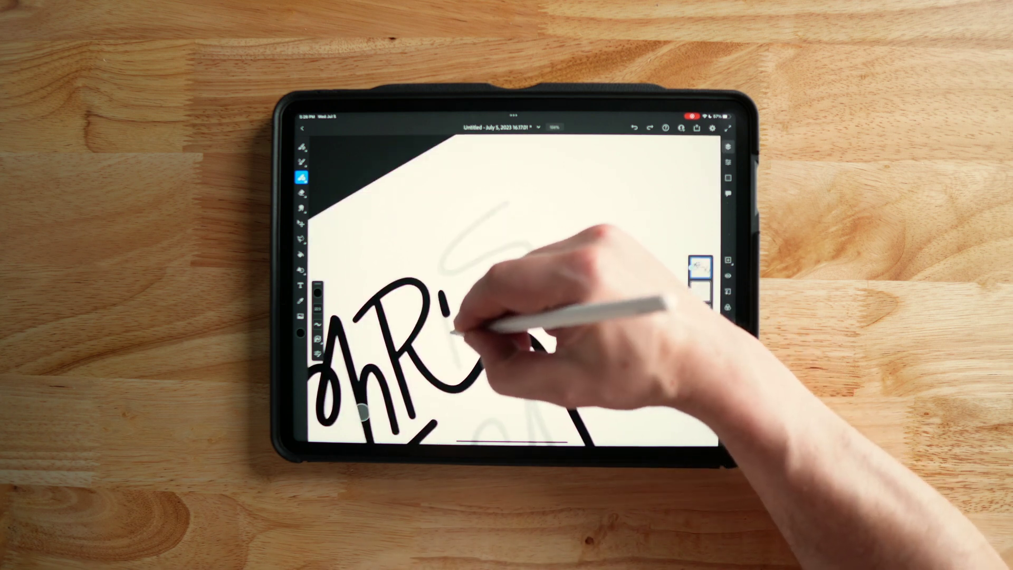
scroll(516, 249, down, 3)
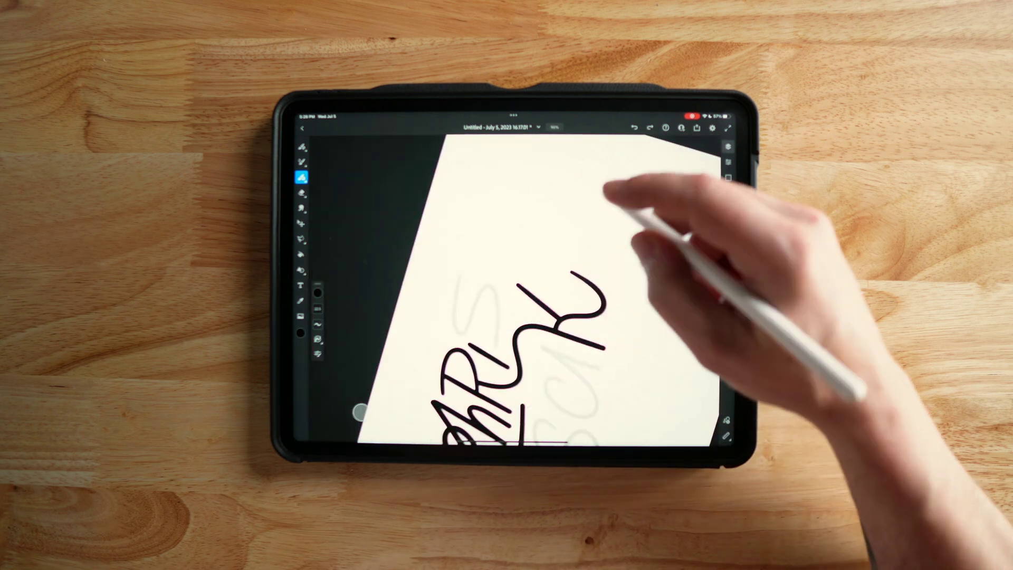
scroll(633, 233, up, 3)
key(ctrl+z)
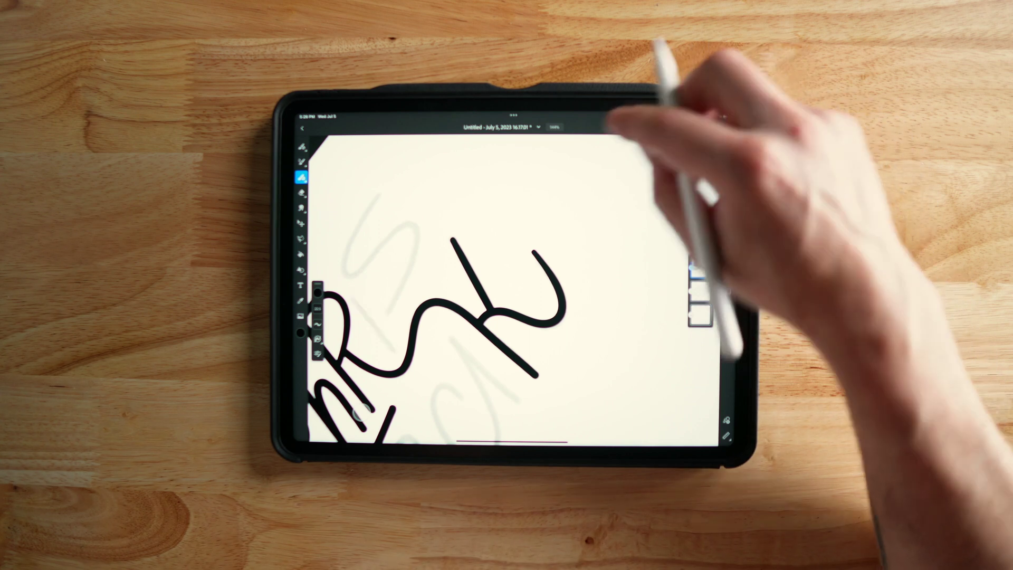
- Trace the I and S that finish the first word, and the c and i before the K in the second word
scroll(514, 288, up, 2)
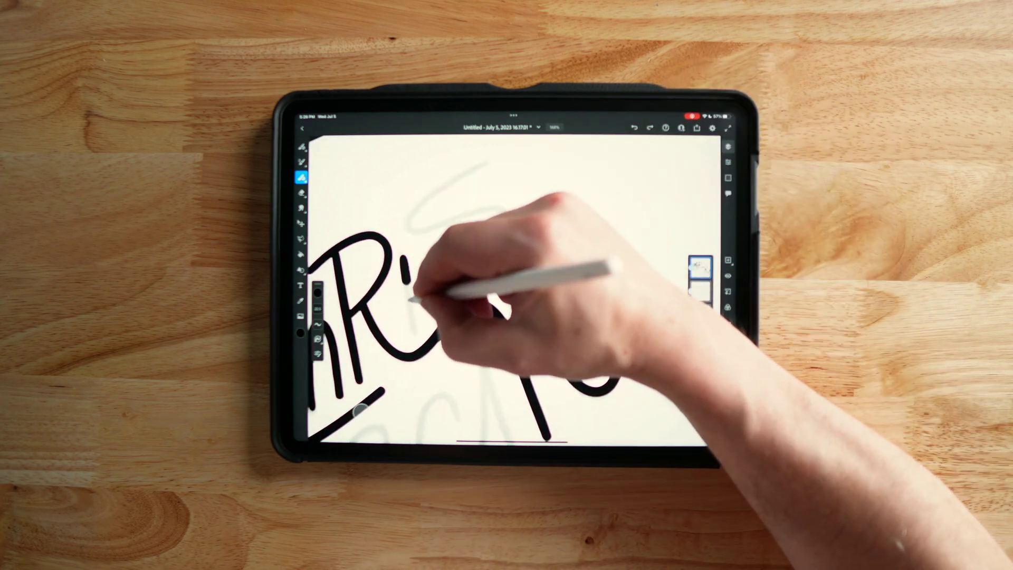
scroll(520, 288, down, 2)
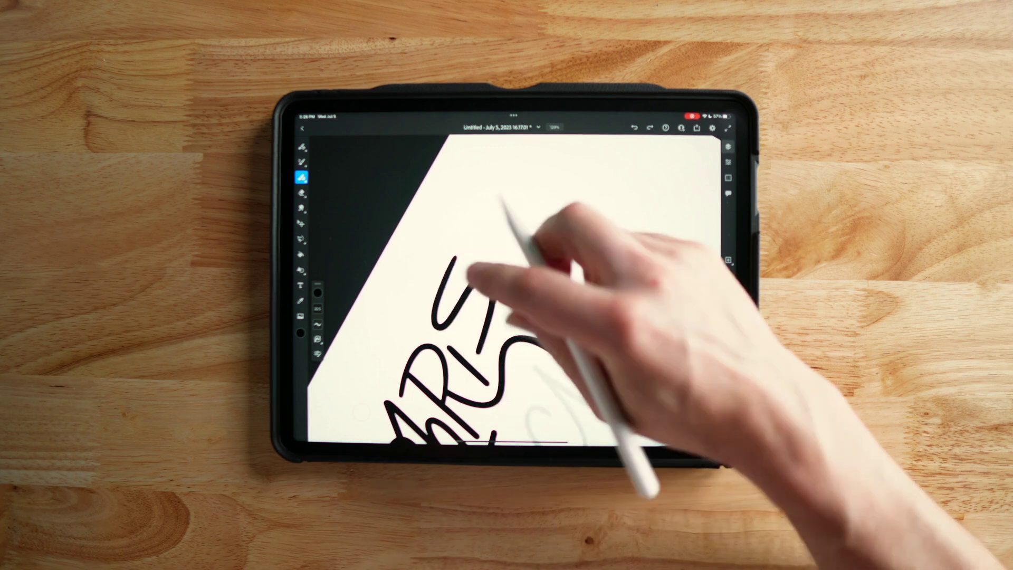
scroll(520, 290, down, 3)
scroll(560, 280, up, 2)
scroll(512, 317, up, 1)
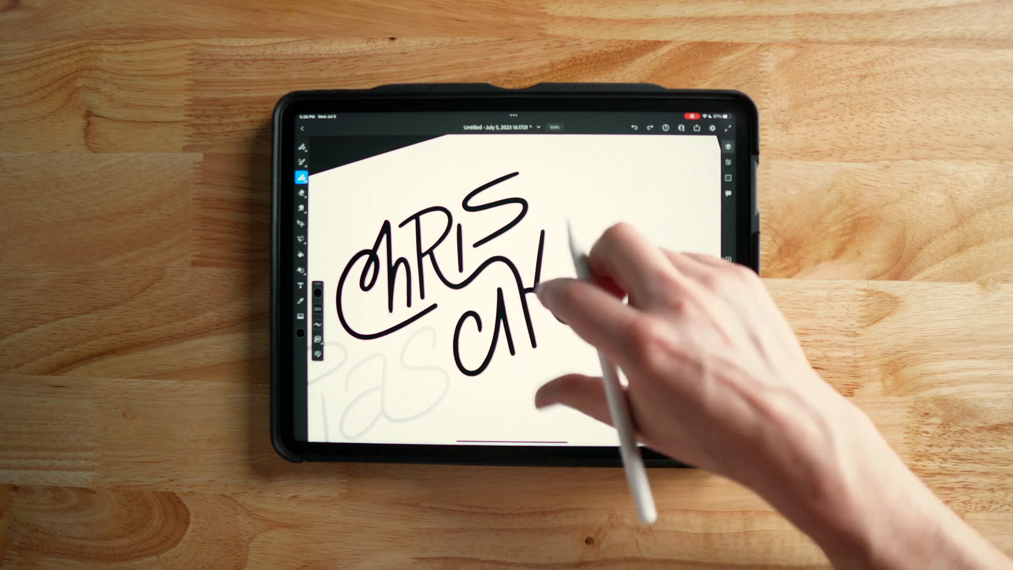
- Trace the s and the a in the middle of the second word
scroll(567, 311, down, 3)
scroll(565, 285, up, 2)
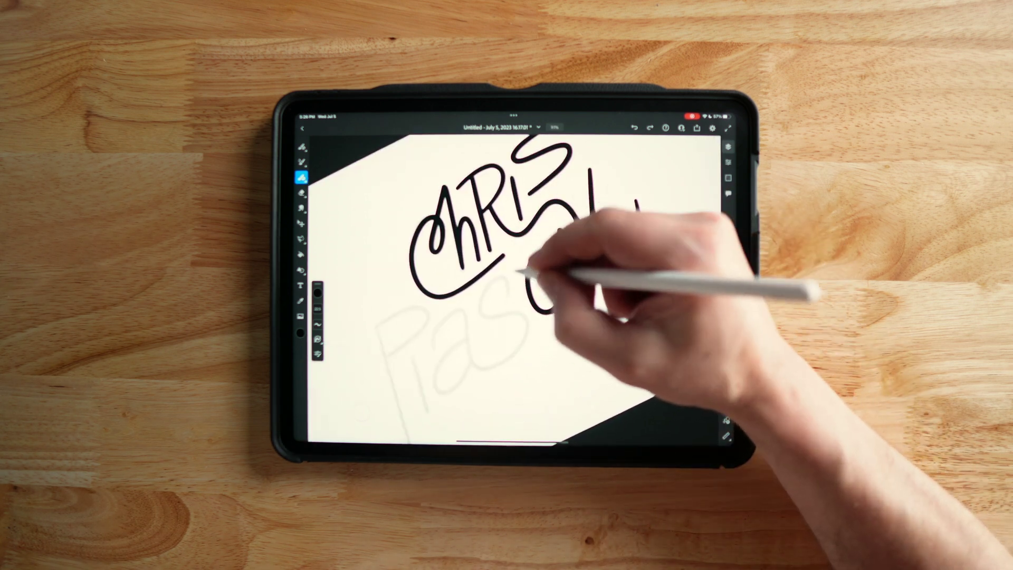
scroll(538, 296, up, 1)
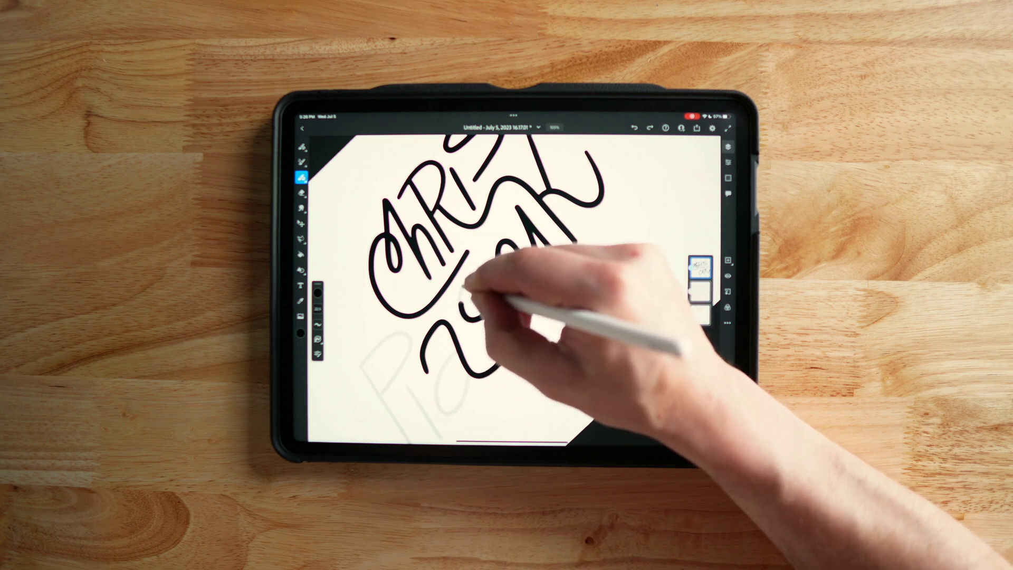
scroll(549, 264, up, 3)
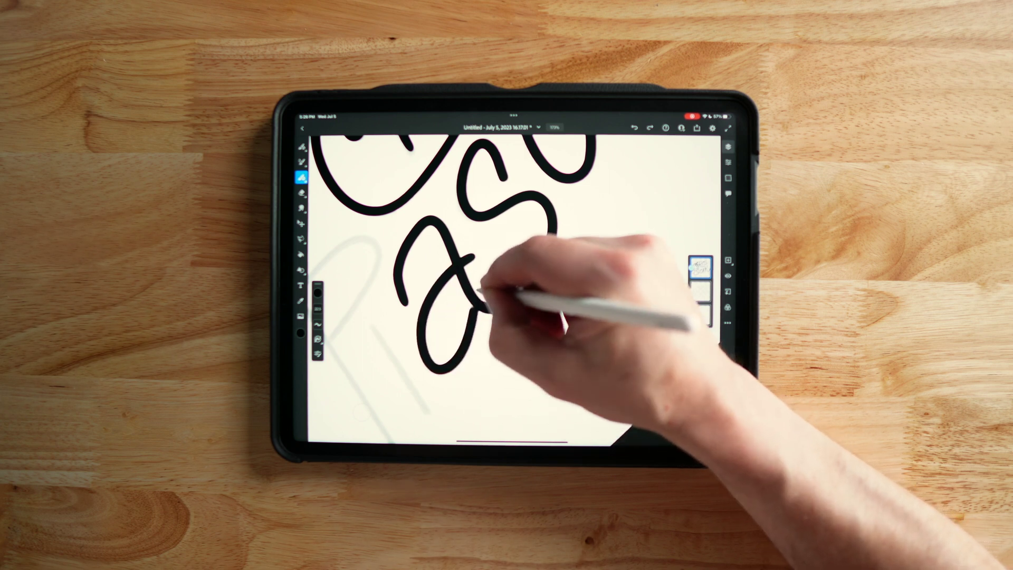
- Trace the first i and the large P at the start of the second word
scroll(554, 211, down, 3)
scroll(565, 216, up, 3)
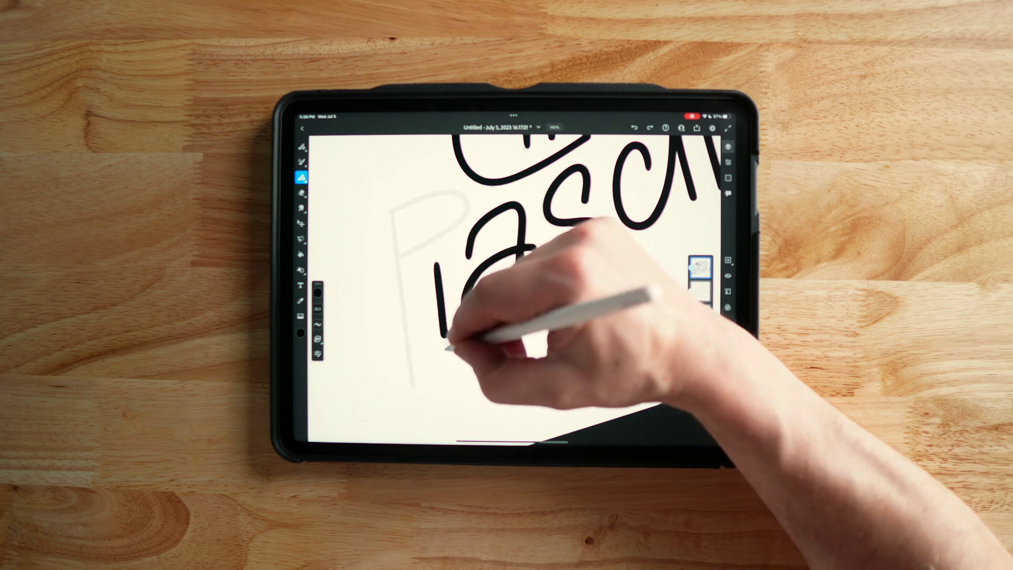
scroll(586, 282, down, 3)
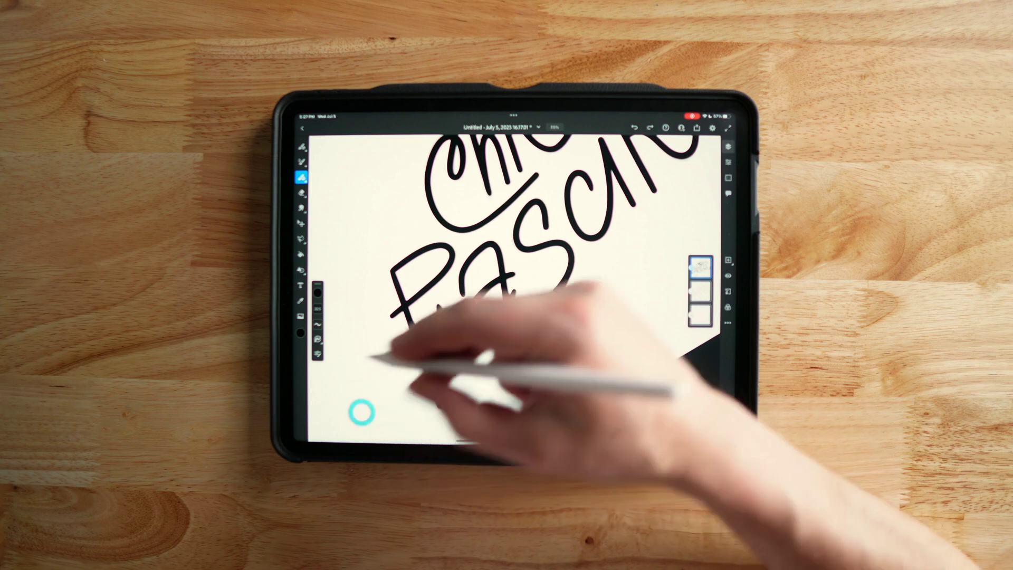
- Finish inking the second word and choose a coral pink brush colour for the layer beneath the lettering
mouse_move(395, 312)
mouse_down()
mouse_move(426, 269)
mouse_move(459, 274)
mouse_move(483, 260)
mouse_move(515, 278)
mouse_up()
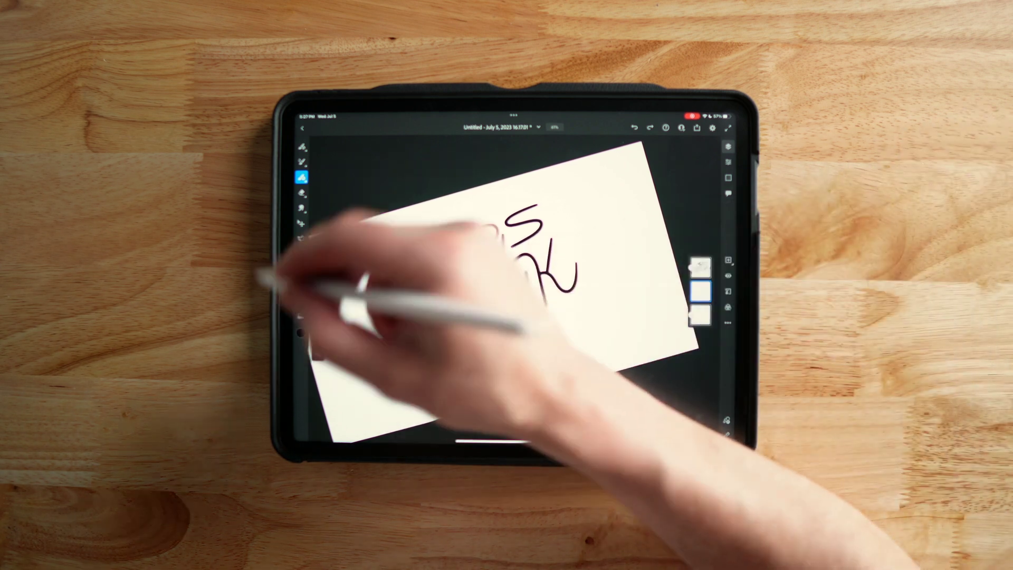
click(301, 332)
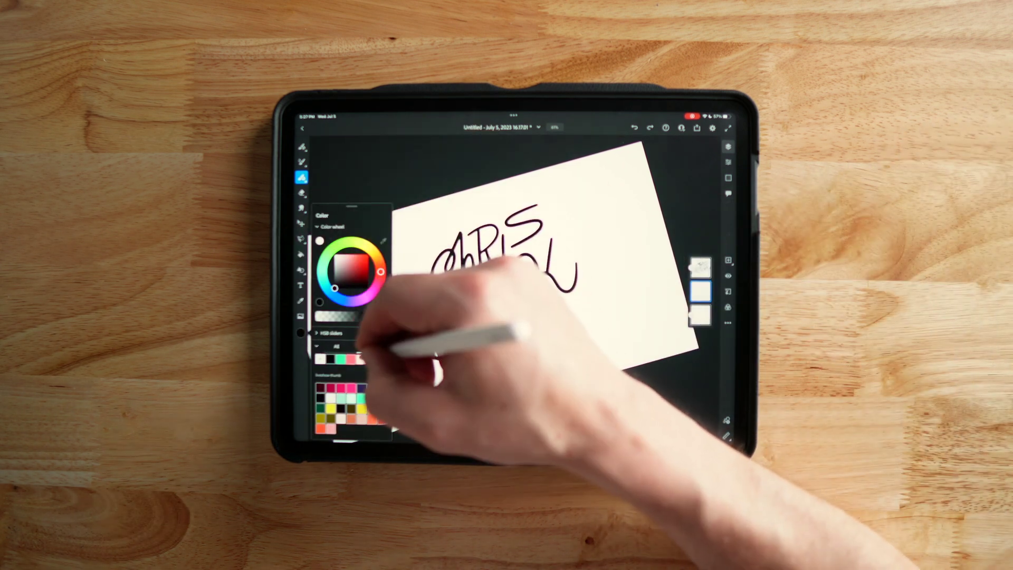
click(358, 255)
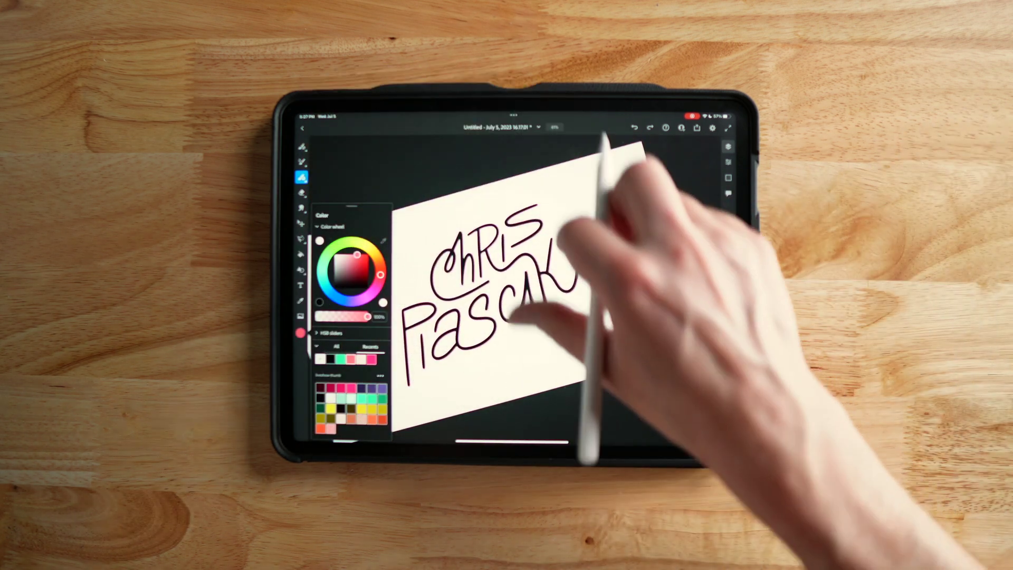
- Draw a scalloped coral outline along the upper edge of the first word and down its right side toward the K
scroll(538, 274, up, 2)
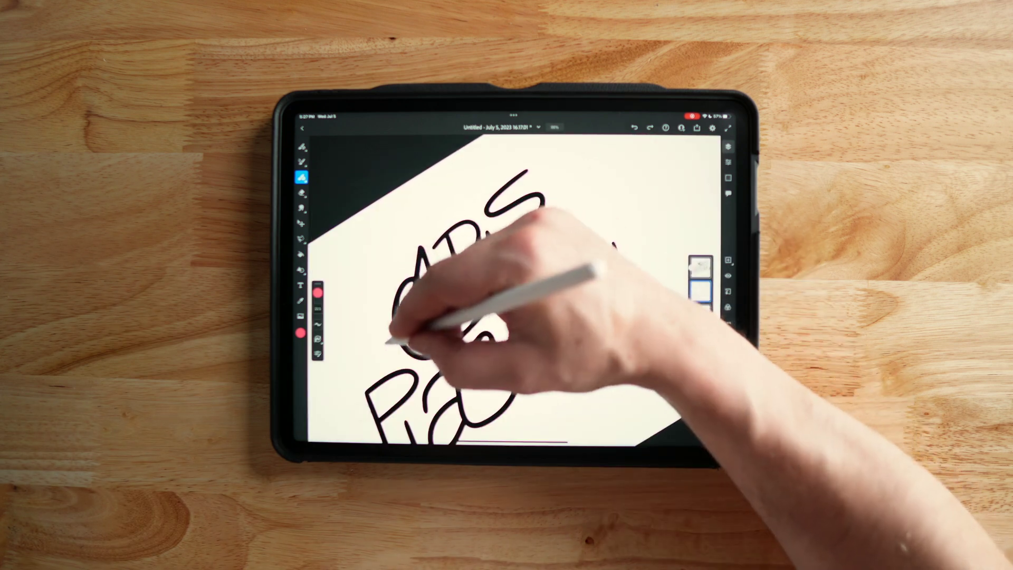
mouse_move(385, 351)
mouse_down()
mouse_move(375, 317)
mouse_move(385, 285)
mouse_move(430, 230)
mouse_move(515, 253)
mouse_up()
mouse_move(446, 336)
mouse_down()
mouse_move(462, 272)
mouse_move(463, 295)
mouse_move(455, 277)
mouse_move(467, 226)
mouse_move(508, 229)
mouse_move(520, 248)
mouse_move(514, 228)
mouse_move(499, 230)
mouse_move(531, 238)
mouse_up()
scroll(520, 280, up, 3)
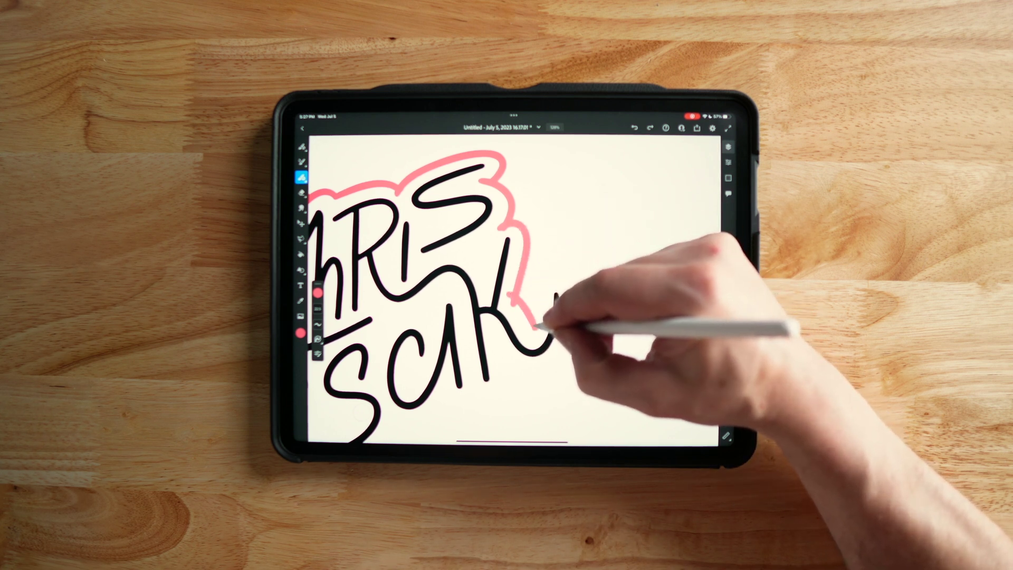
- Carry the coral outline around the upturned tail of the K and along the underside of that letter
drag(574, 314, 573, 327)
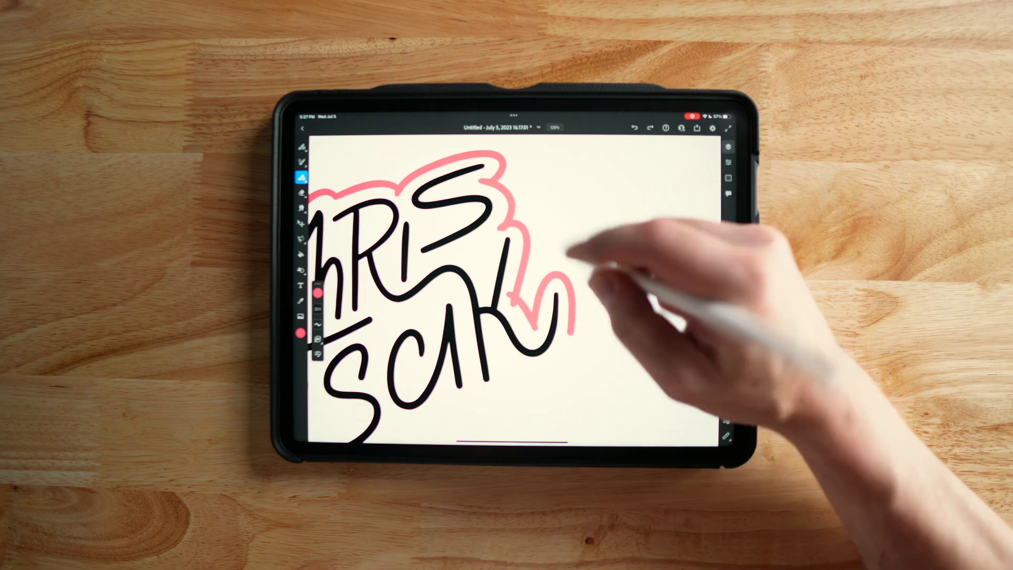
drag(583, 246, 548, 227)
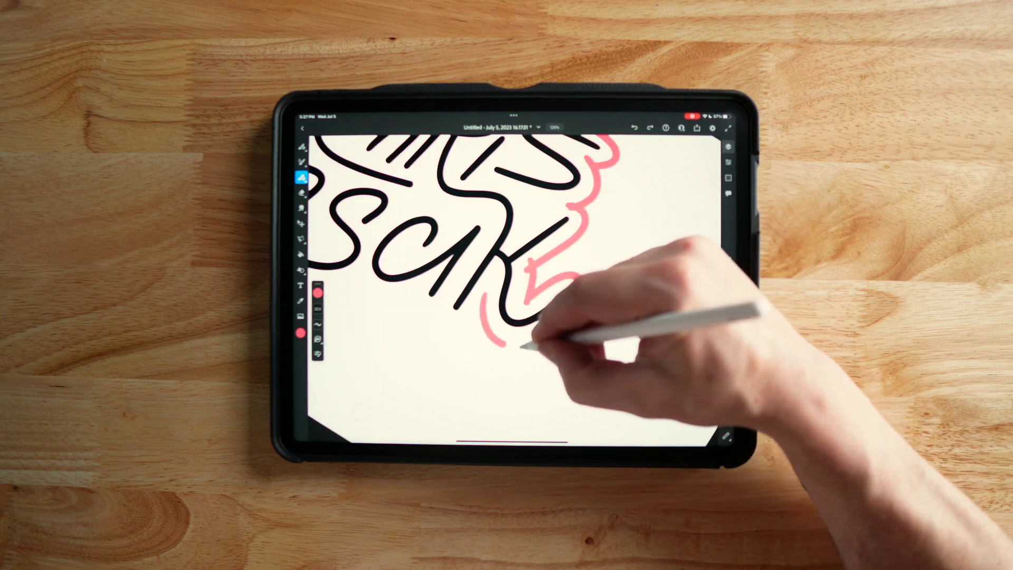
drag(522, 348, 573, 312)
drag(549, 271, 466, 260)
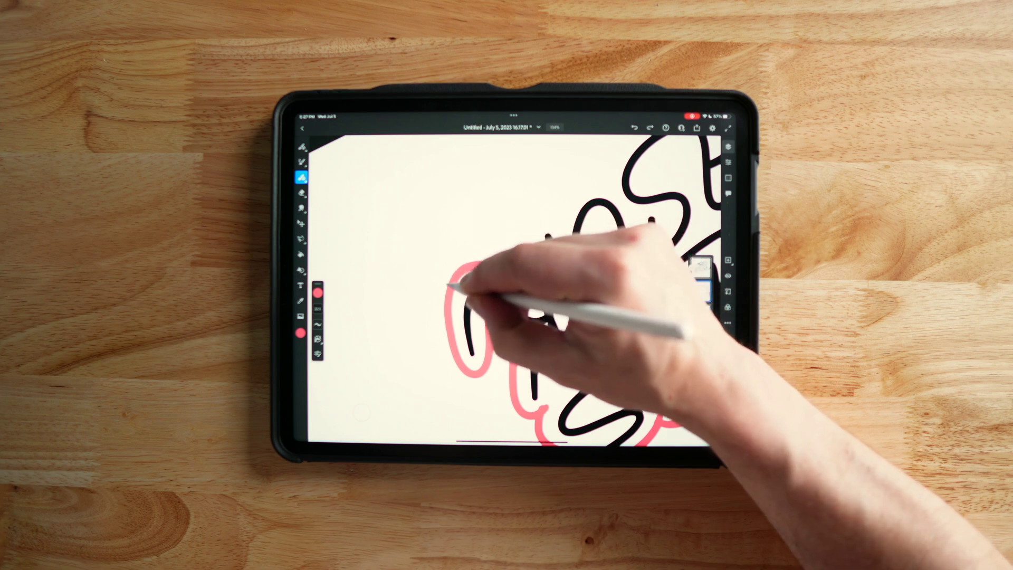
drag(457, 361, 475, 378)
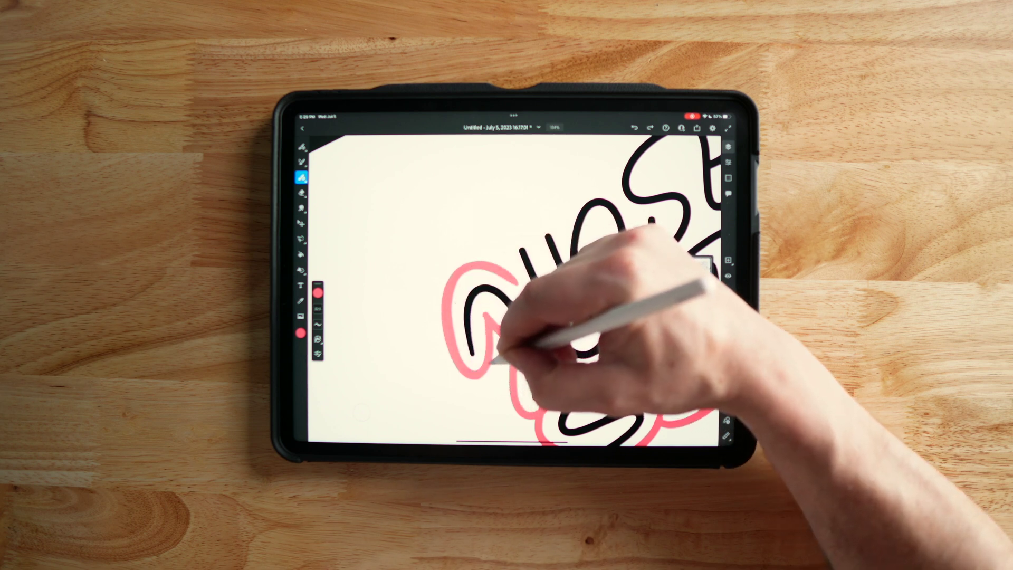
- Continue the scalloped coral outline beneath the middle letters of the second word, back toward its first i
drag(533, 212, 465, 264)
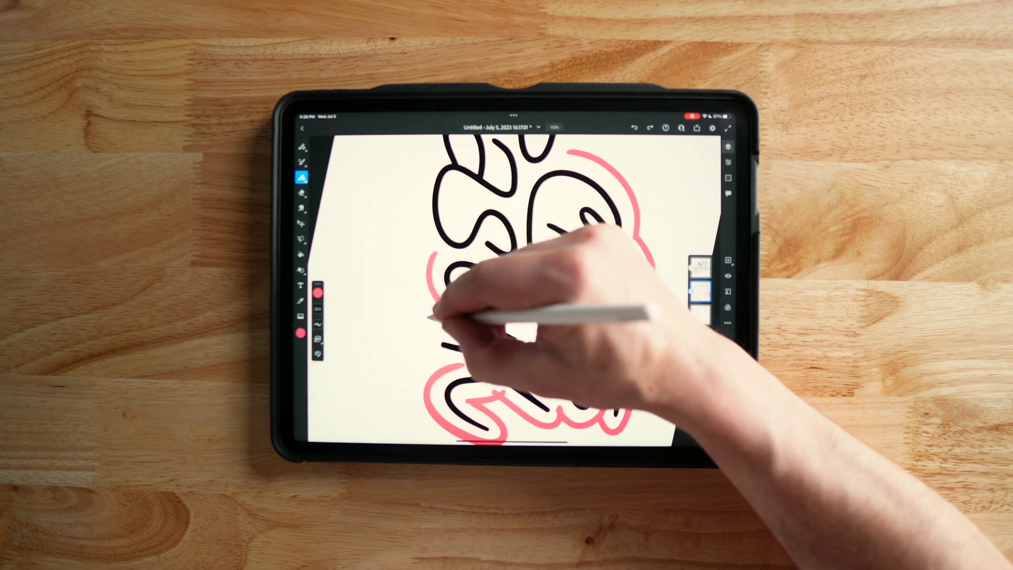
mouse_move(429, 334)
mouse_down()
mouse_move(429, 351)
mouse_move(450, 364)
mouse_up()
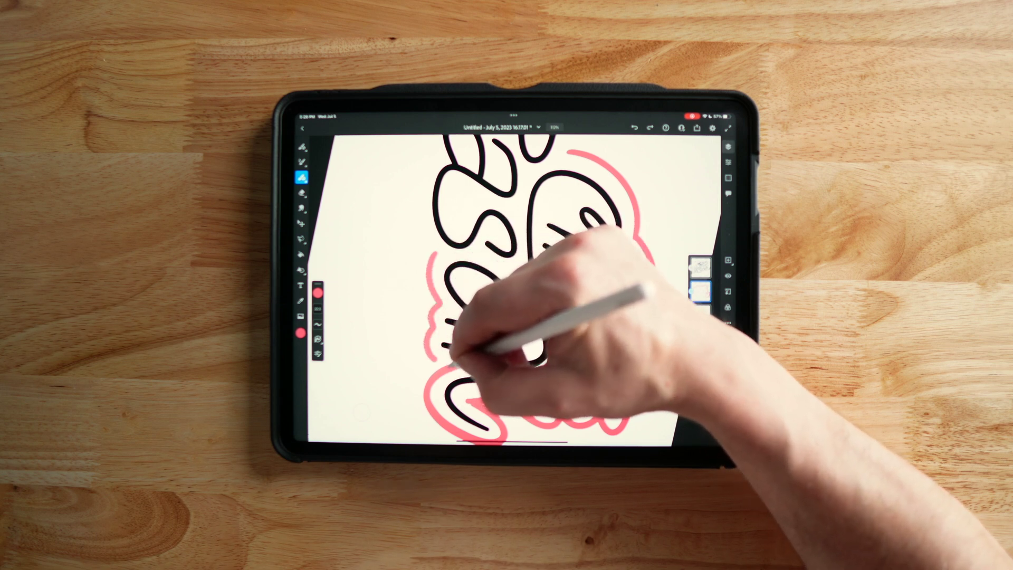
drag(475, 222, 486, 325)
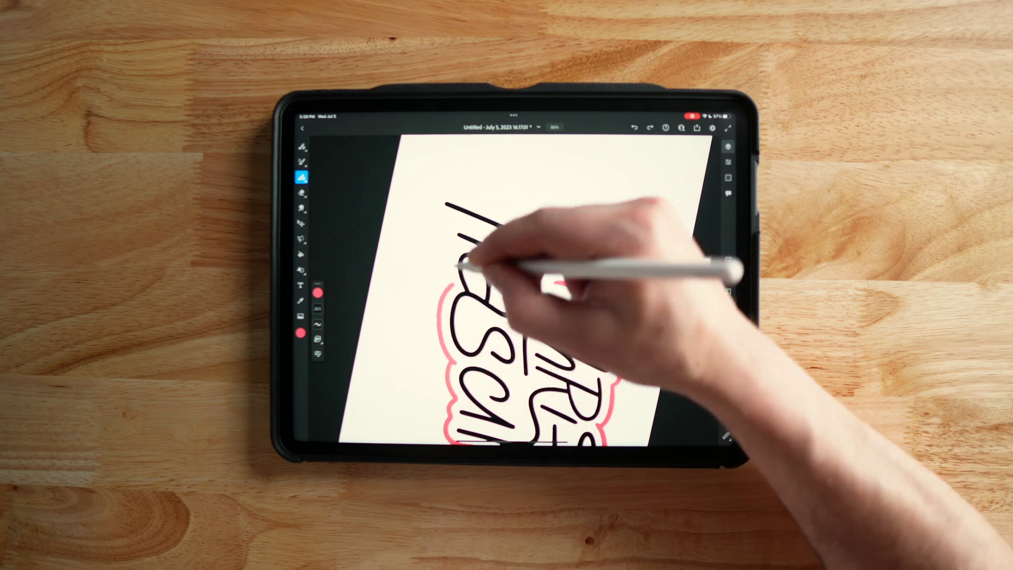
mouse_move(443, 297)
mouse_down()
mouse_move(454, 286)
mouse_move(448, 248)
mouse_up()
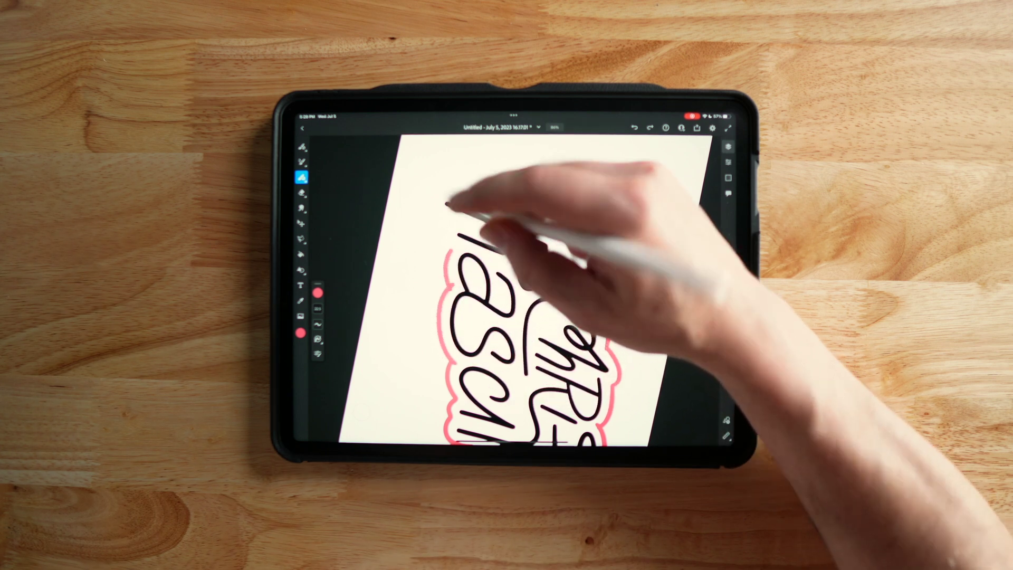
- Outline the large P in coral and close the contour where it meets the C of the first word
drag(453, 199, 475, 183)
mouse_move(449, 229)
mouse_down()
mouse_move(488, 177)
mouse_move(508, 184)
mouse_move(517, 231)
mouse_move(486, 290)
mouse_move(452, 260)
mouse_up()
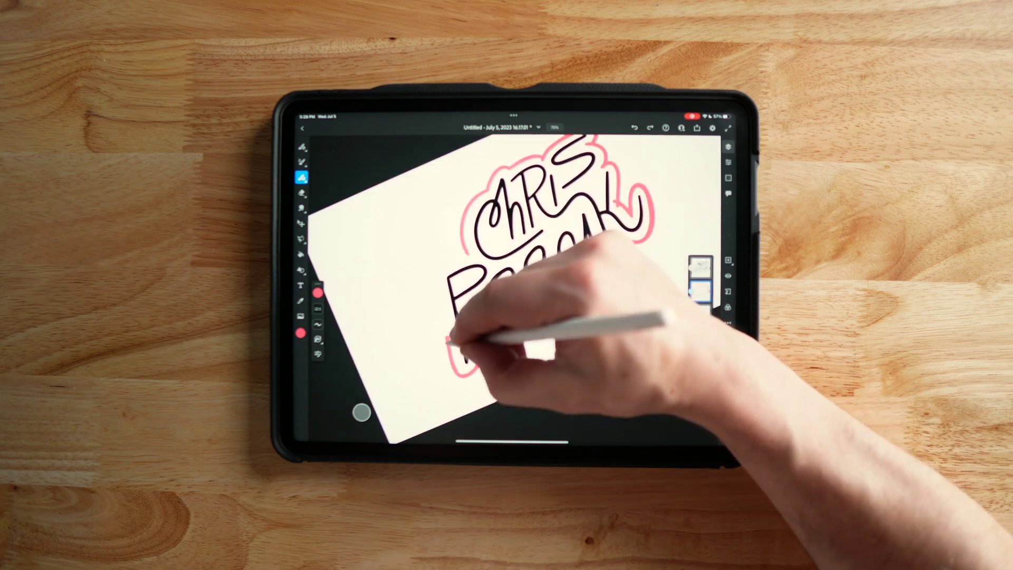
mouse_move(436, 271)
mouse_down()
mouse_move(459, 244)
mouse_move(441, 267)
mouse_move(422, 338)
mouse_move(429, 358)
mouse_up()
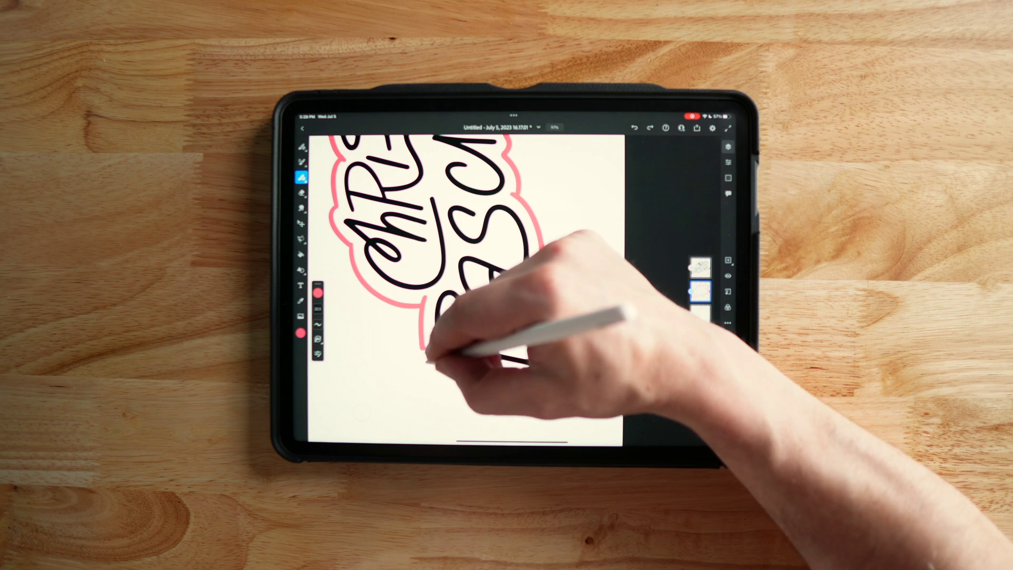
- Fill the closed outline behind the lettering with the coral pink colour
click(301, 255)
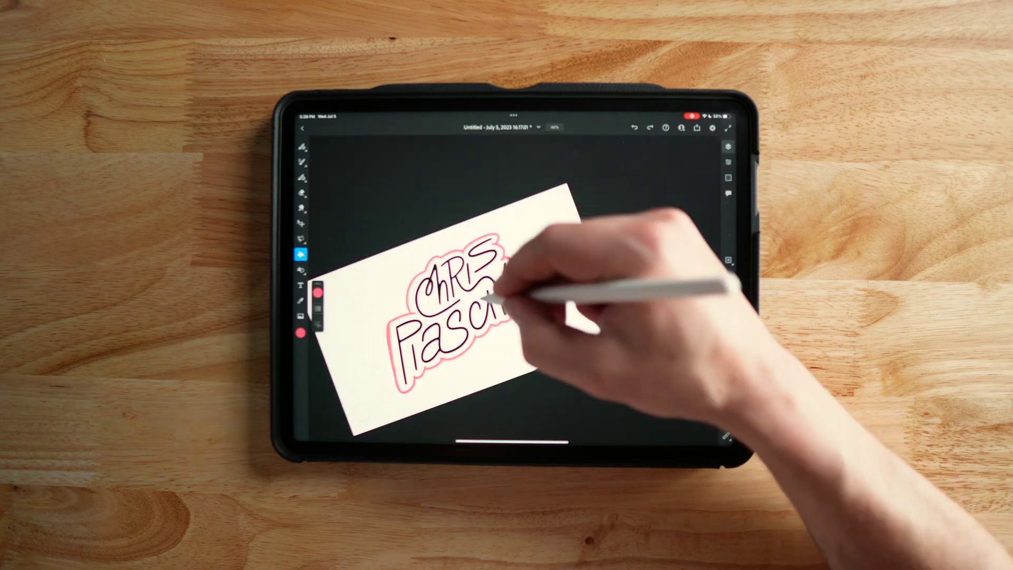
click(486, 295)
scroll(581, 261, up, 3)
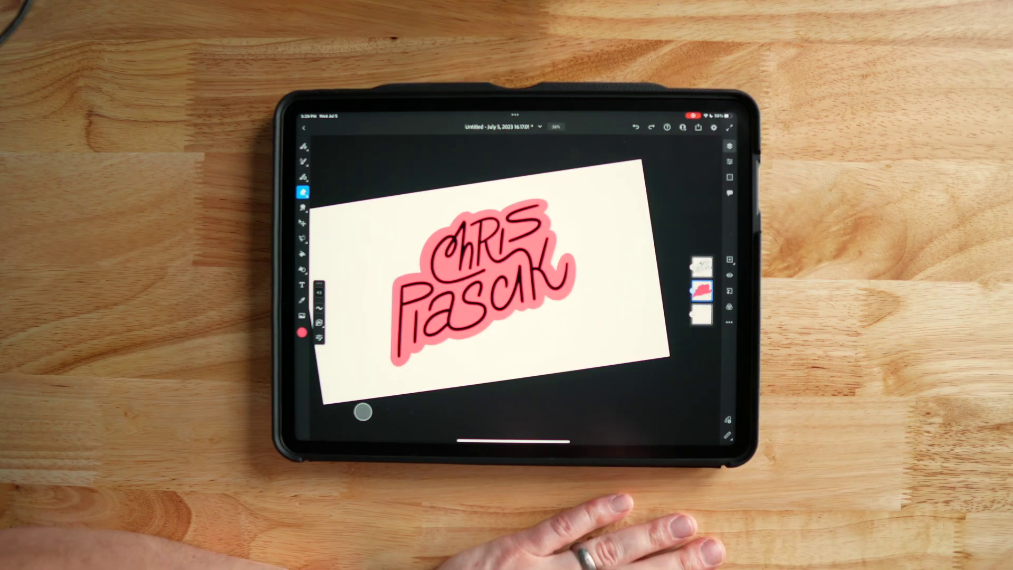
- Recolour every letter of both words on the lettering layer to pale cream with the Fill tool
click(703, 267)
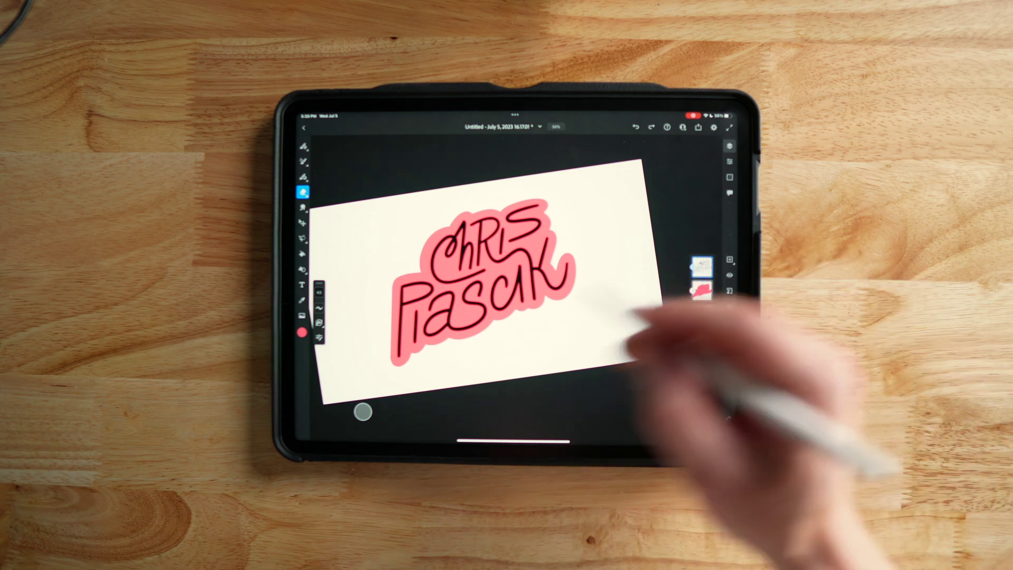
click(301, 332)
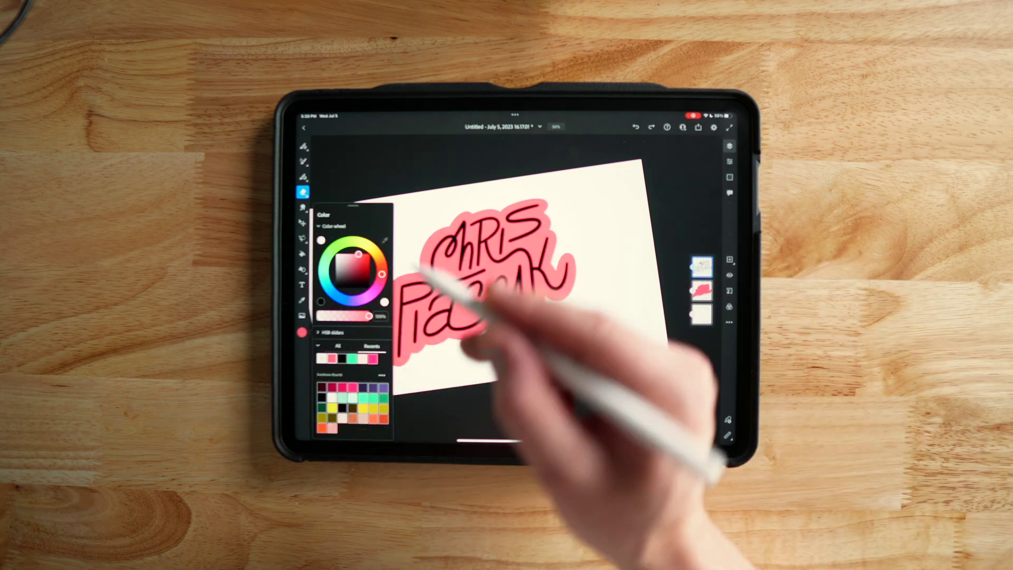
click(362, 356)
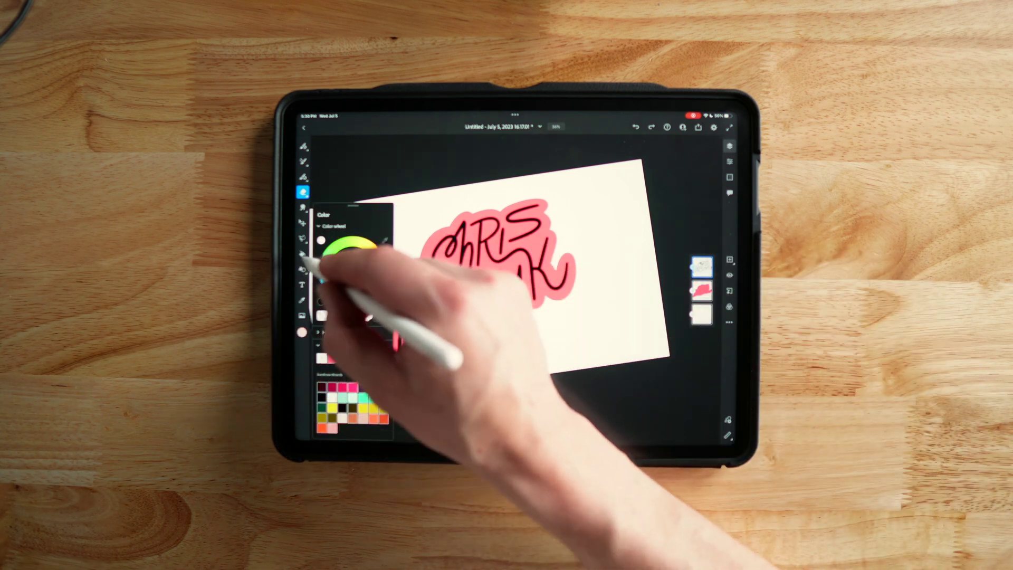
click(302, 254)
scroll(515, 267, up, 3)
click(542, 235)
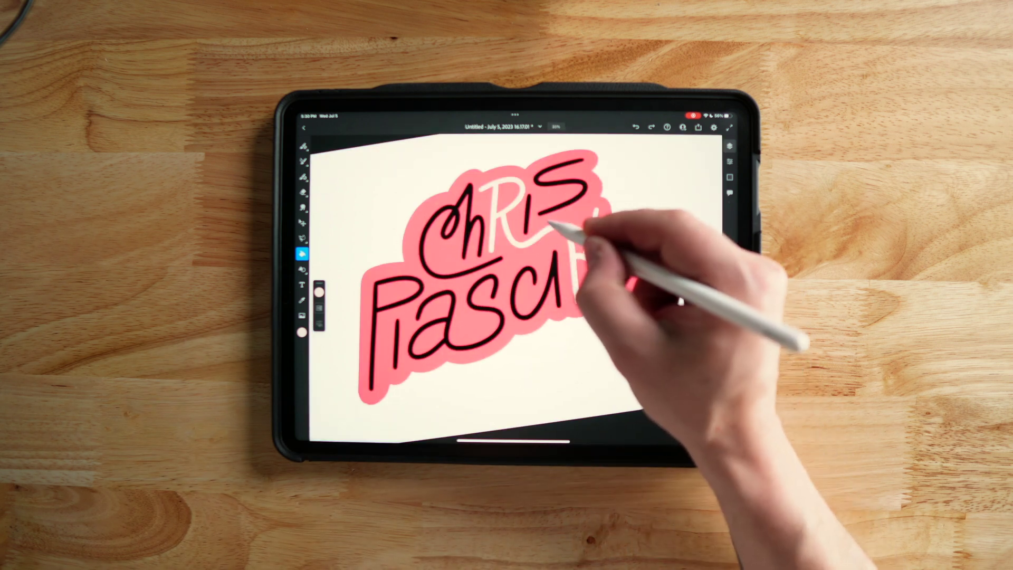
click(528, 215)
click(584, 193)
mouse_move(590, 195)
mouse_down()
mouse_move(548, 279)
mouse_move(565, 261)
mouse_move(480, 218)
mouse_move(492, 280)
mouse_move(470, 292)
mouse_move(416, 284)
mouse_move(400, 328)
mouse_up()
click(397, 328)
- Refill the backing shape on the layer below the lettering with bright green
click(302, 332)
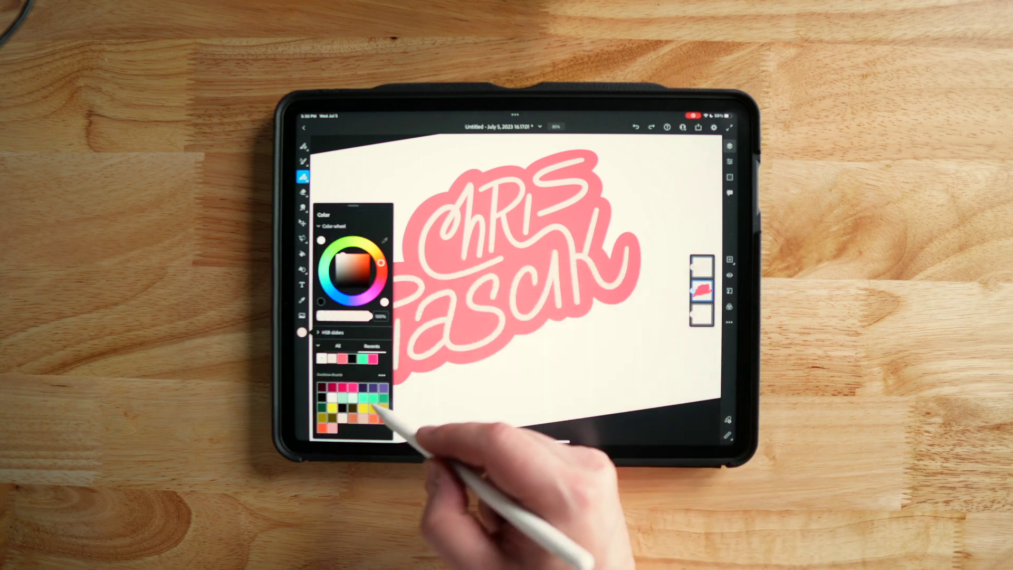
click(373, 405)
click(302, 253)
click(702, 290)
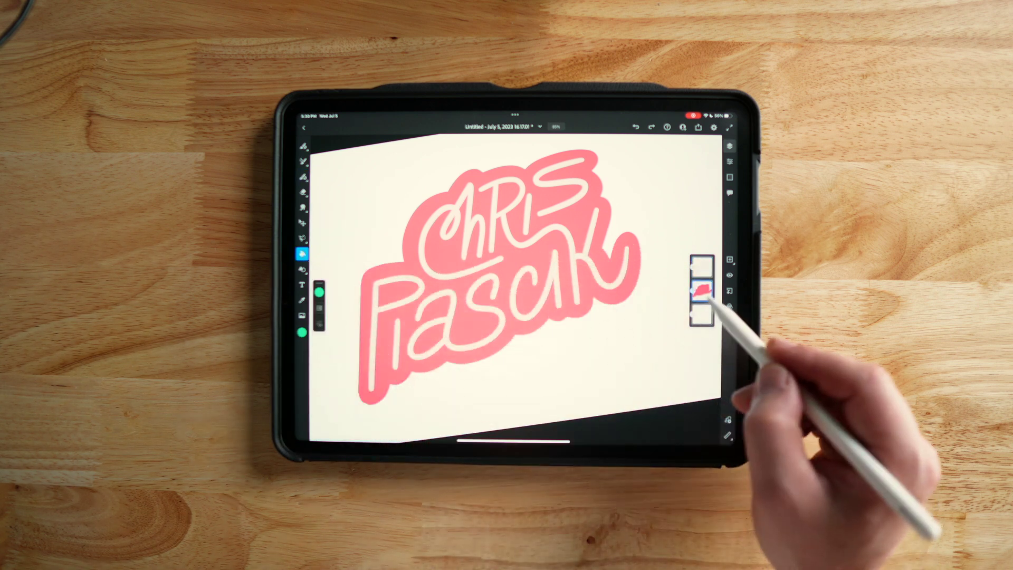
click(571, 269)
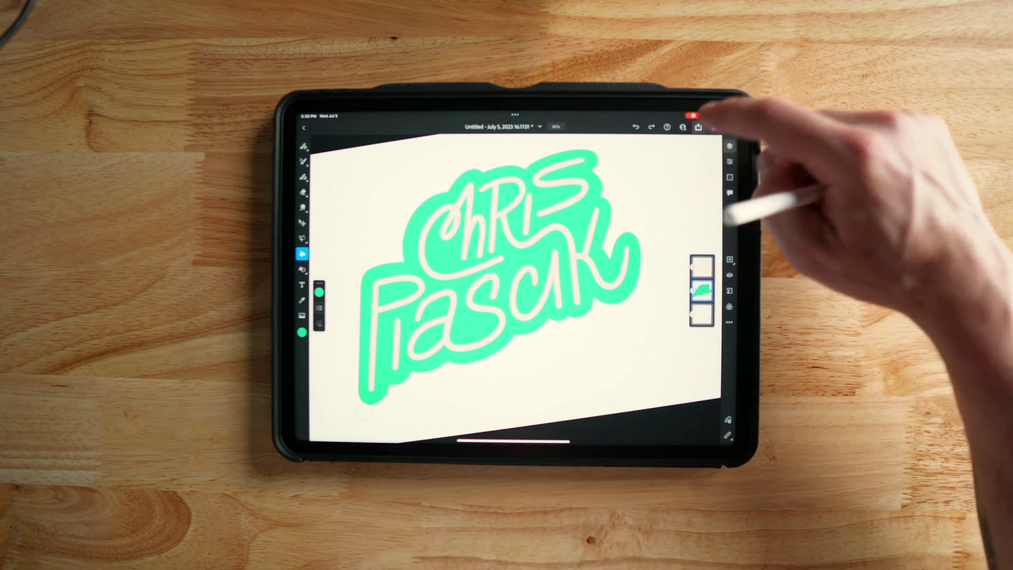
- Open a copy of the artwork in Illustrator desktop
click(698, 127)
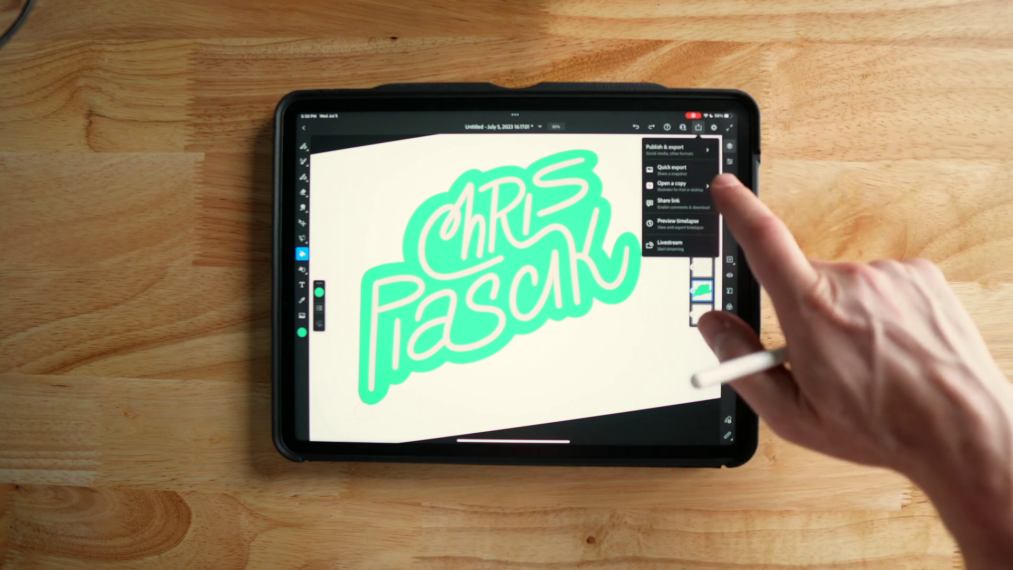
click(696, 185)
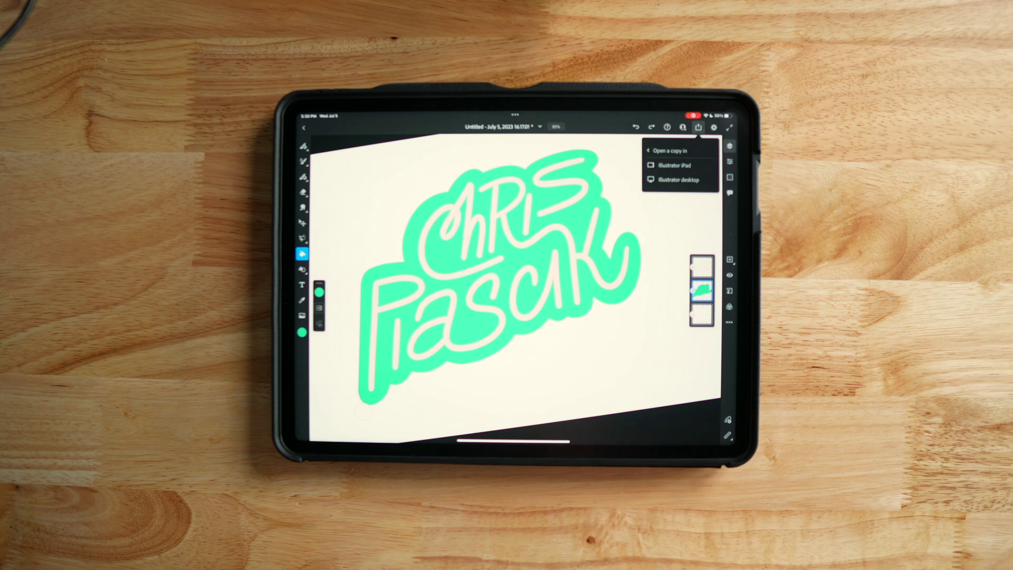
click(680, 179)
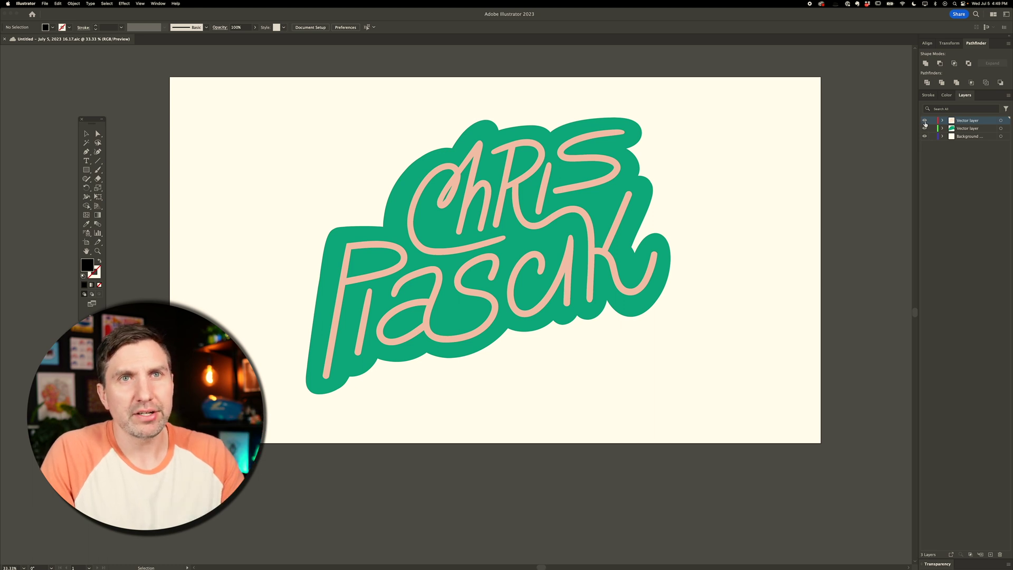
- Hide the lettering's vector layer and unite all pieces of the green backing into one shape with Pathfinder
click(925, 122)
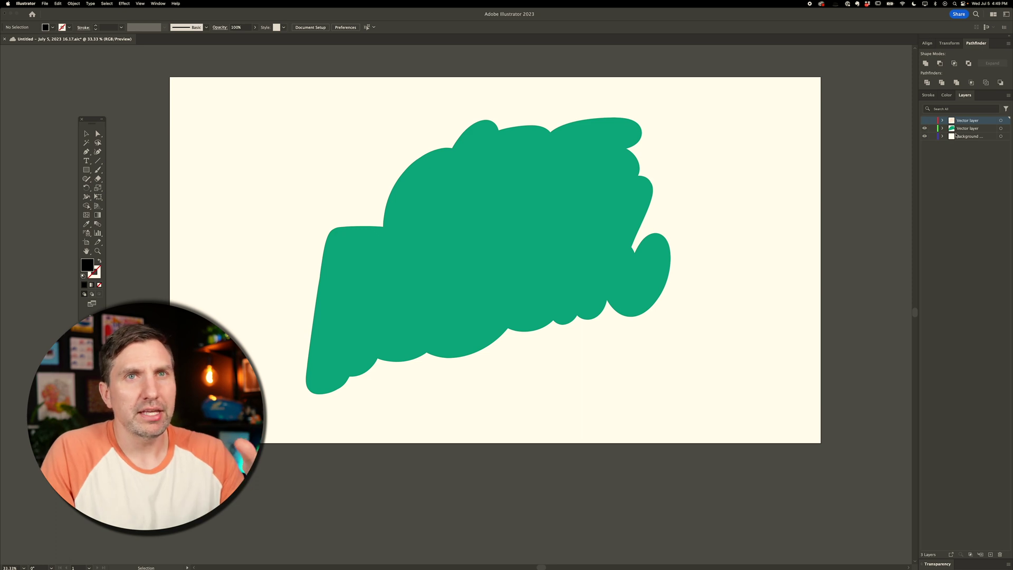
click(961, 128)
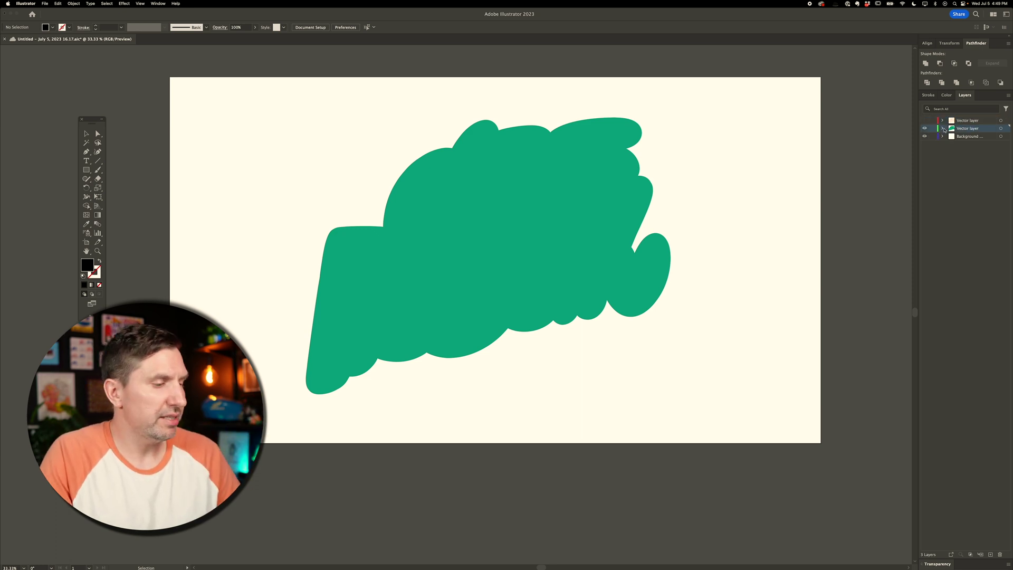
key(super+a)
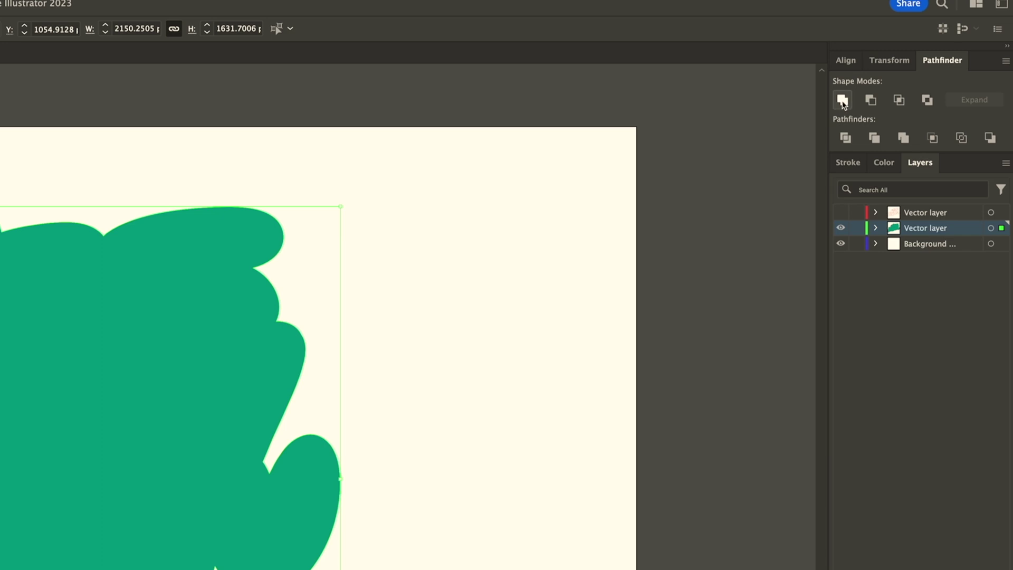
click(843, 100)
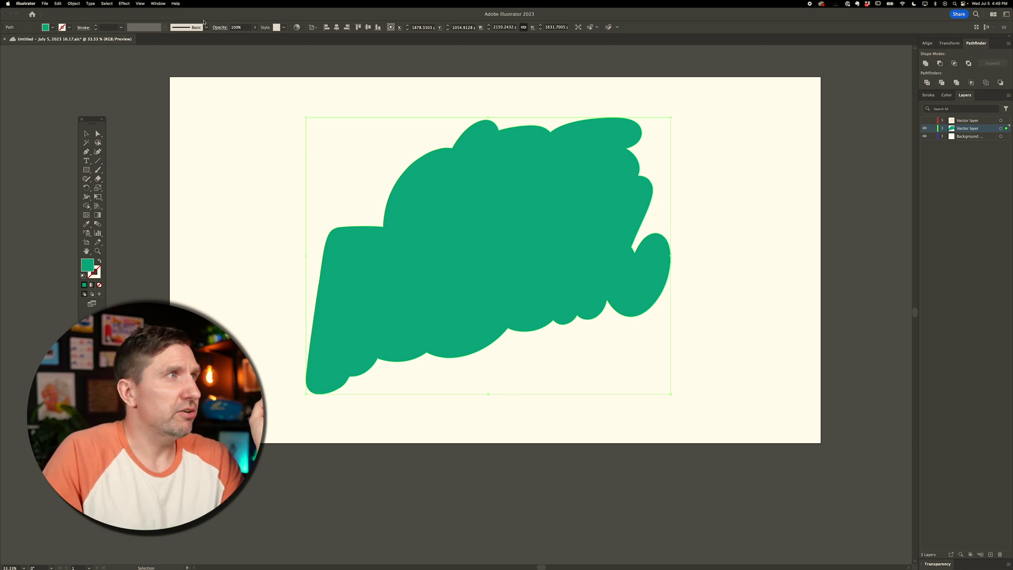
click(157, 3)
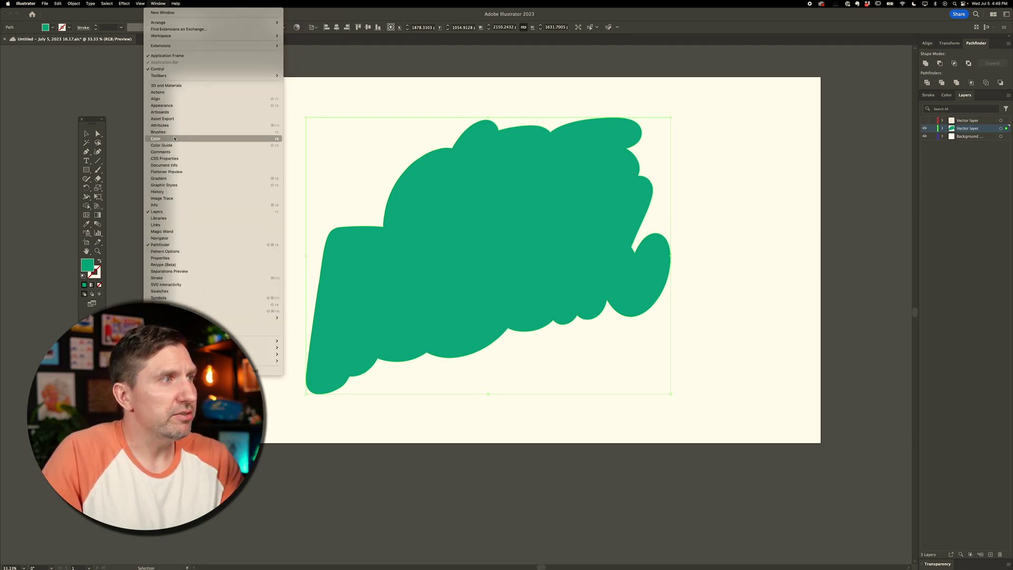
click(833, 88)
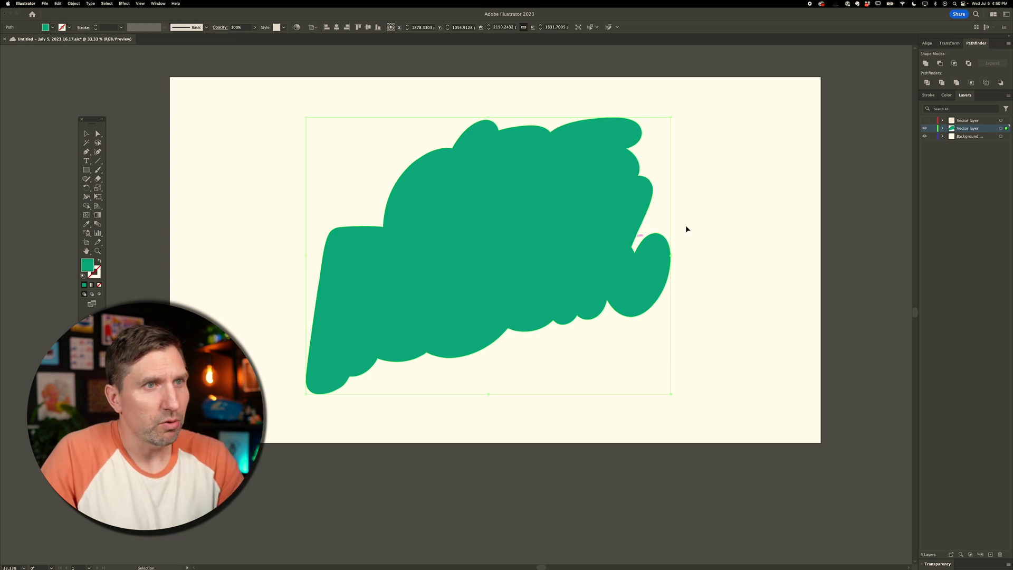
click(733, 220)
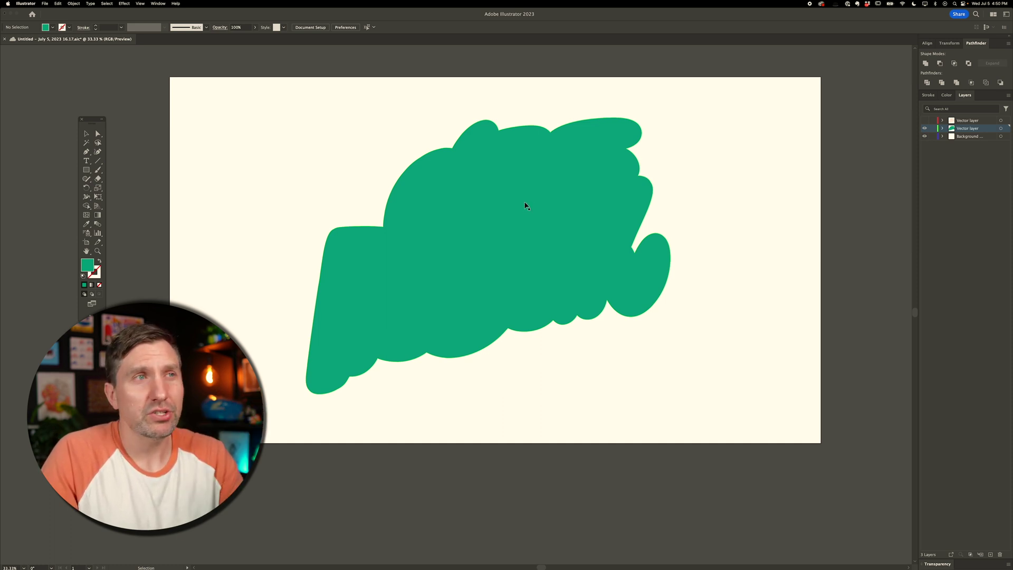
- Simplify the united green backing path, adjusting the amount of simplification to reduce its anchor points while keeping its outline
click(459, 199)
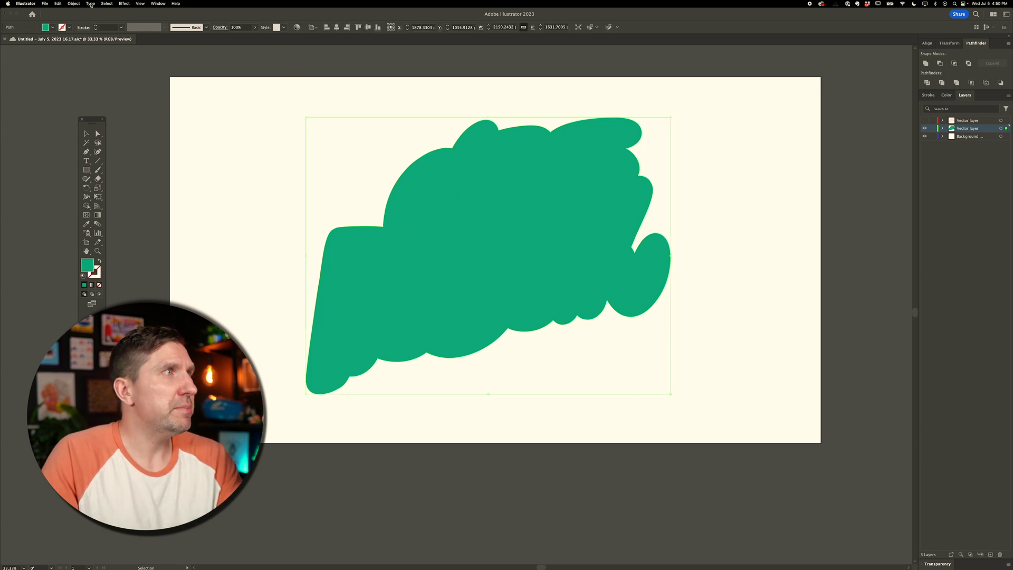
click(74, 4)
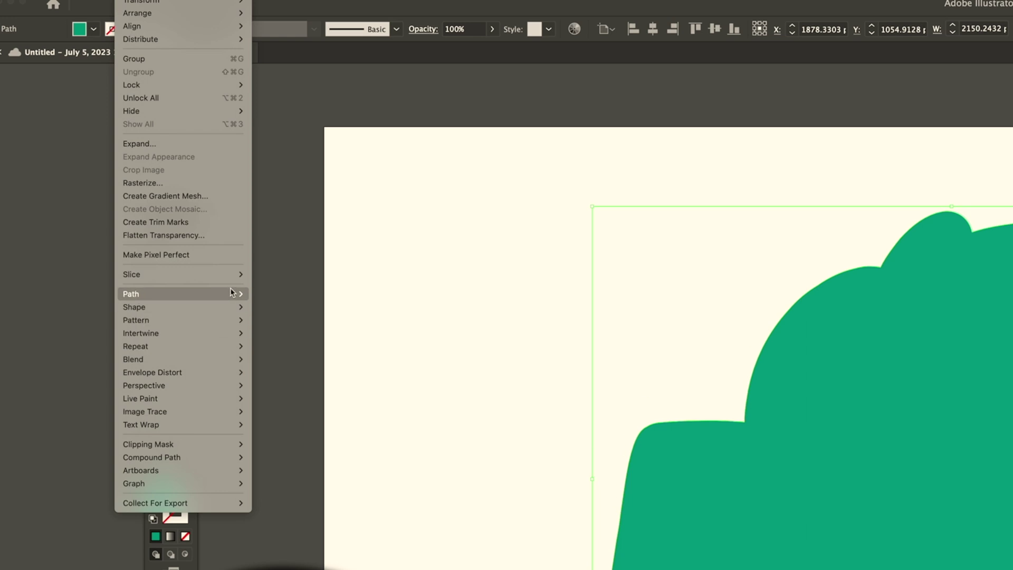
mouse_move(231, 290)
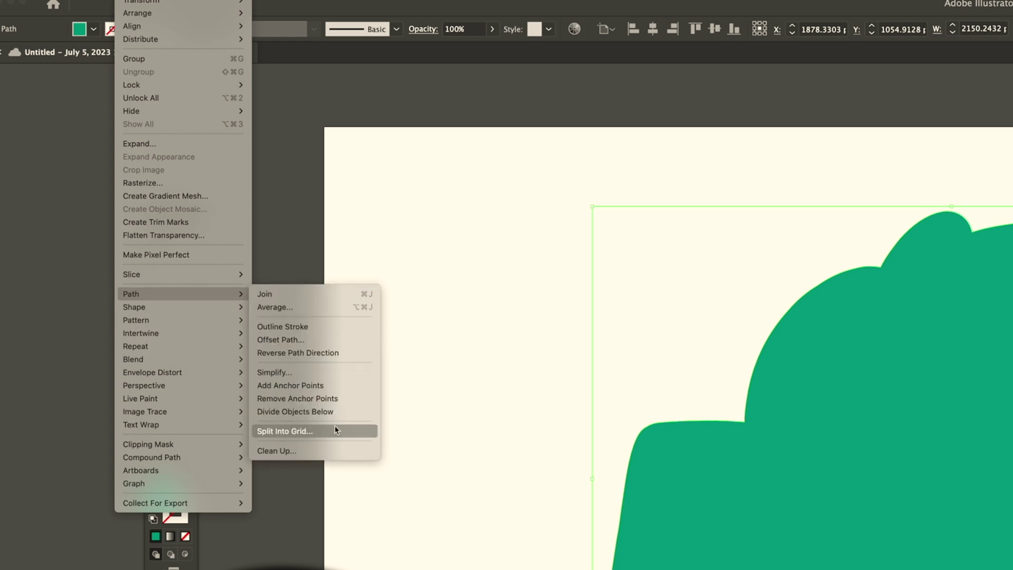
click(324, 373)
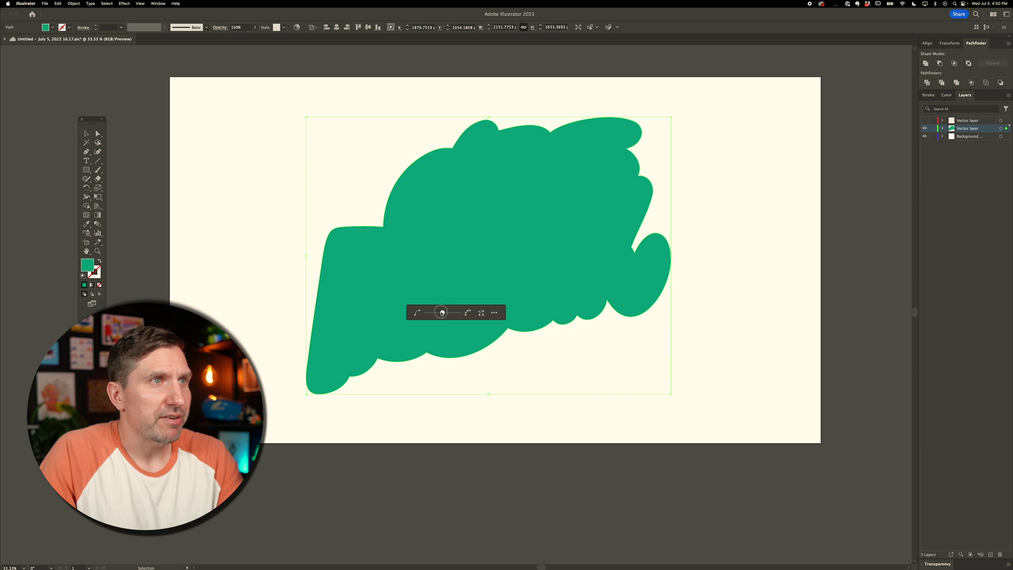
click(431, 313)
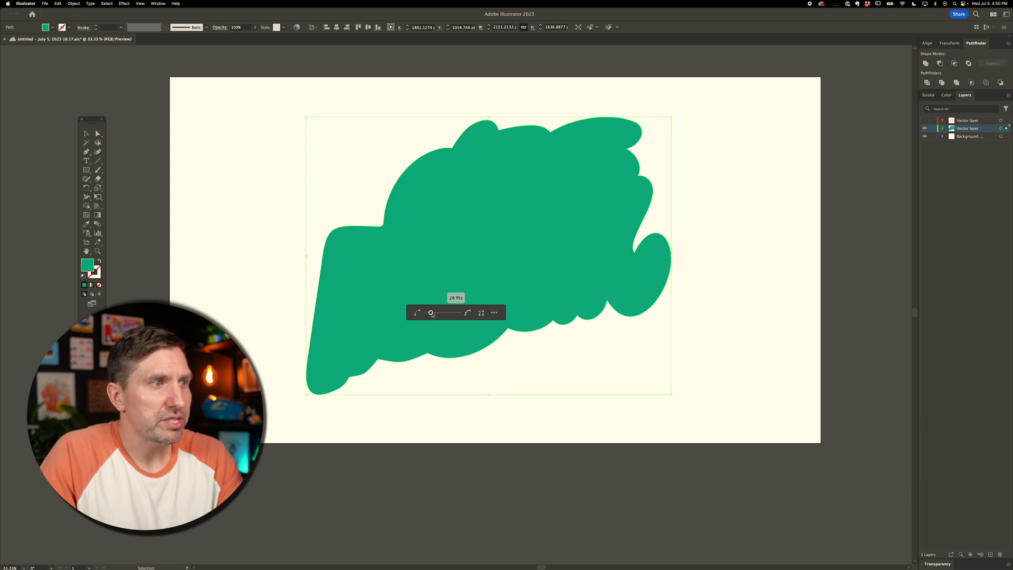
drag(431, 313, 435, 314)
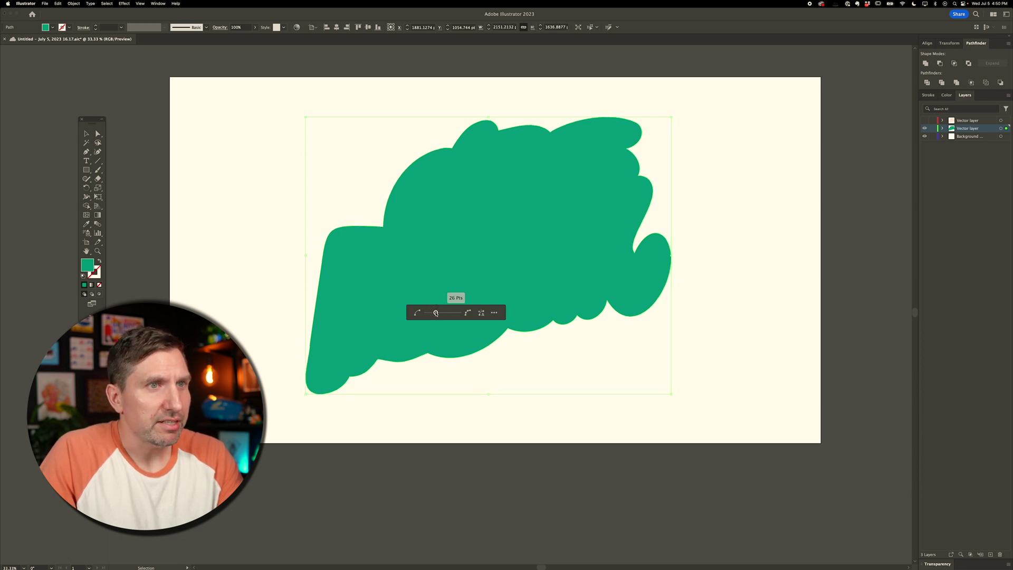
drag(436, 313, 440, 313)
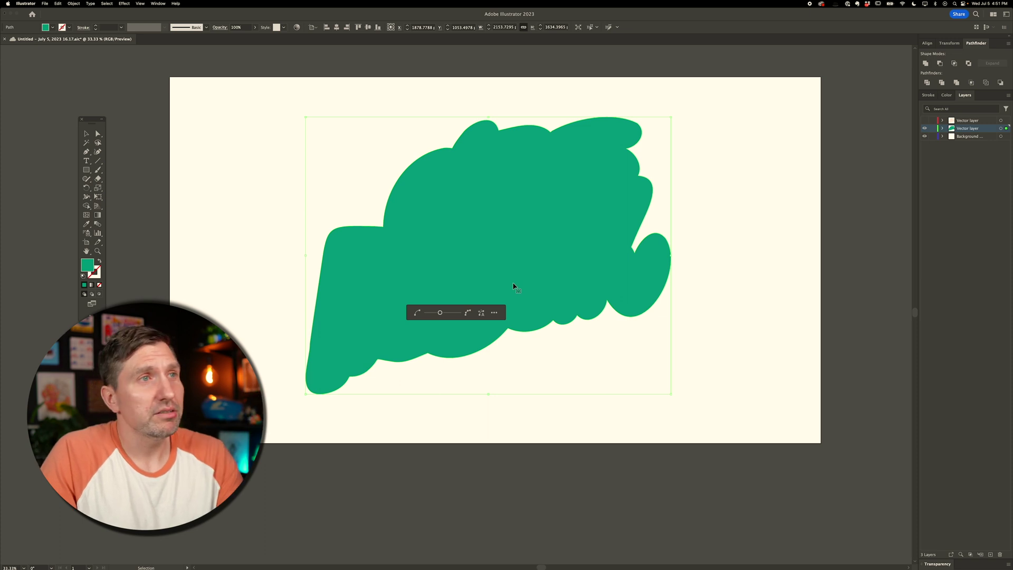
click(728, 264)
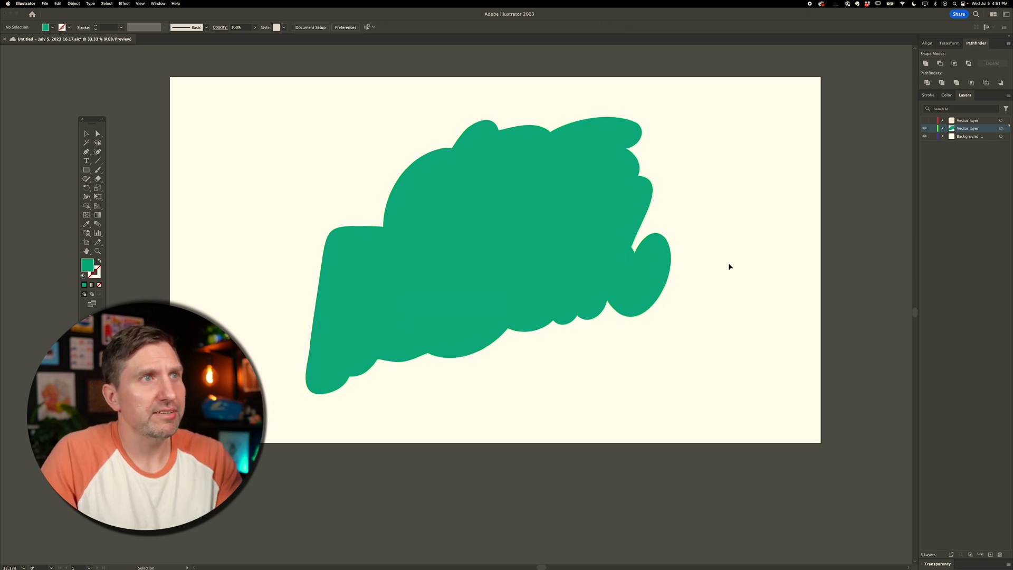
- Show the lettering's vector layer and hide the green backing's layer
click(925, 120)
click(925, 129)
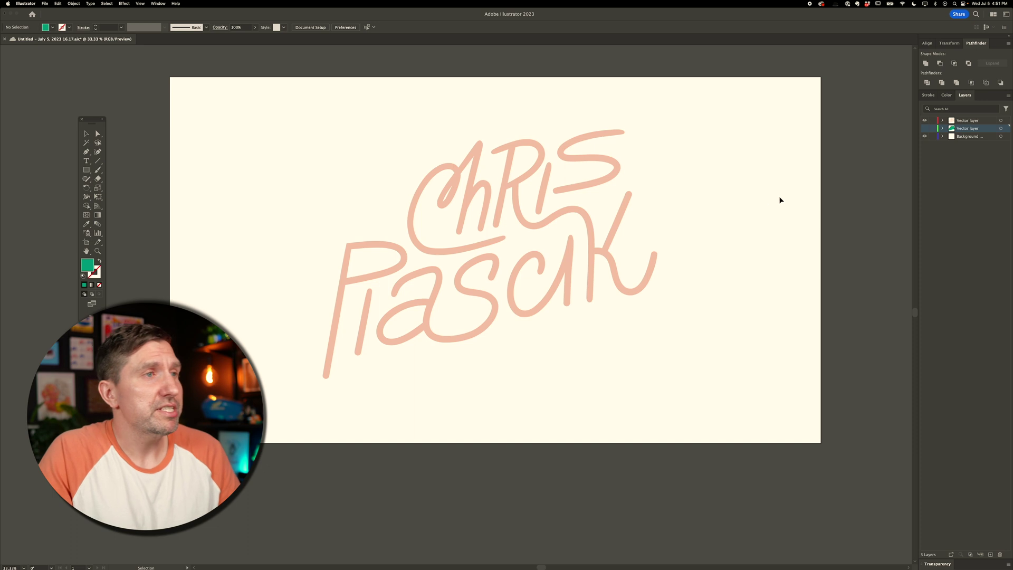
drag(310, 117, 349, 140)
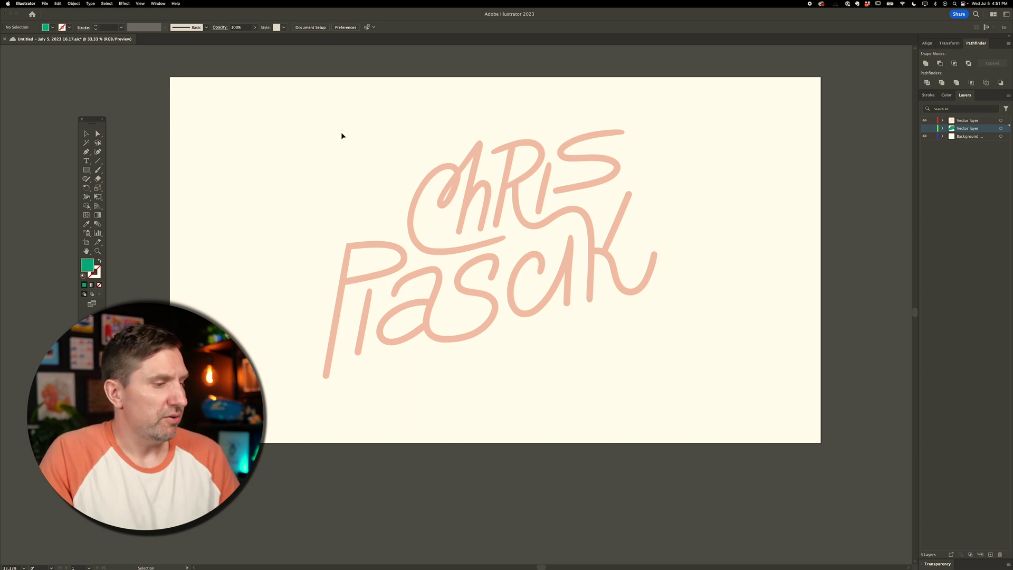
- Select all of the lettering and apply Simplify to its paths
key(super+a)
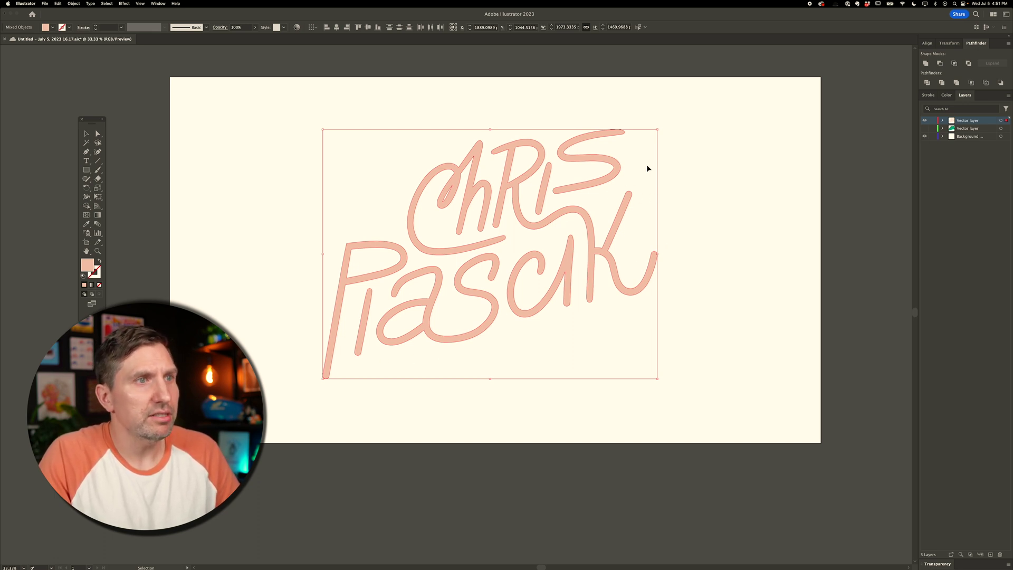
click(74, 4)
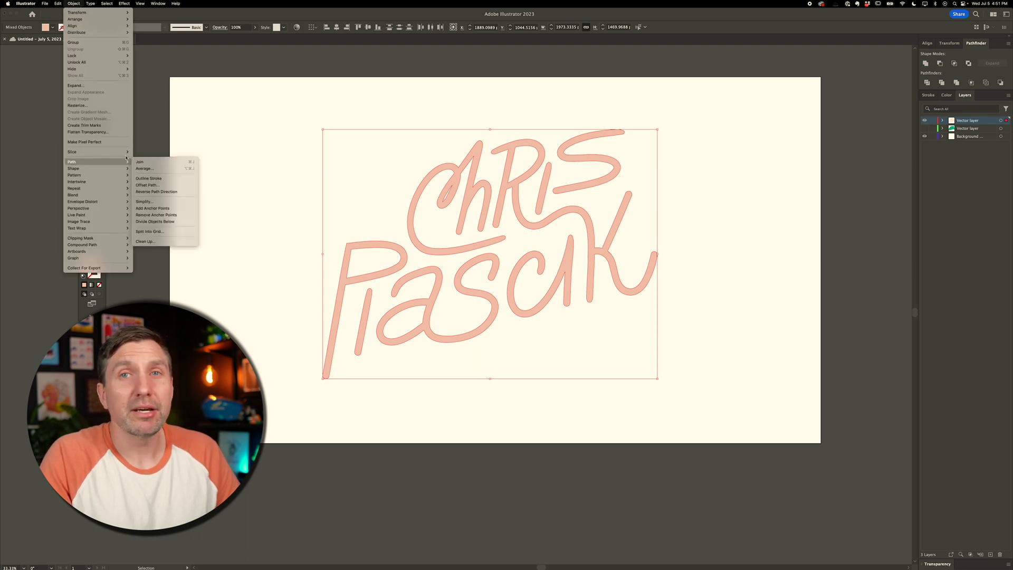
mouse_move(126, 161)
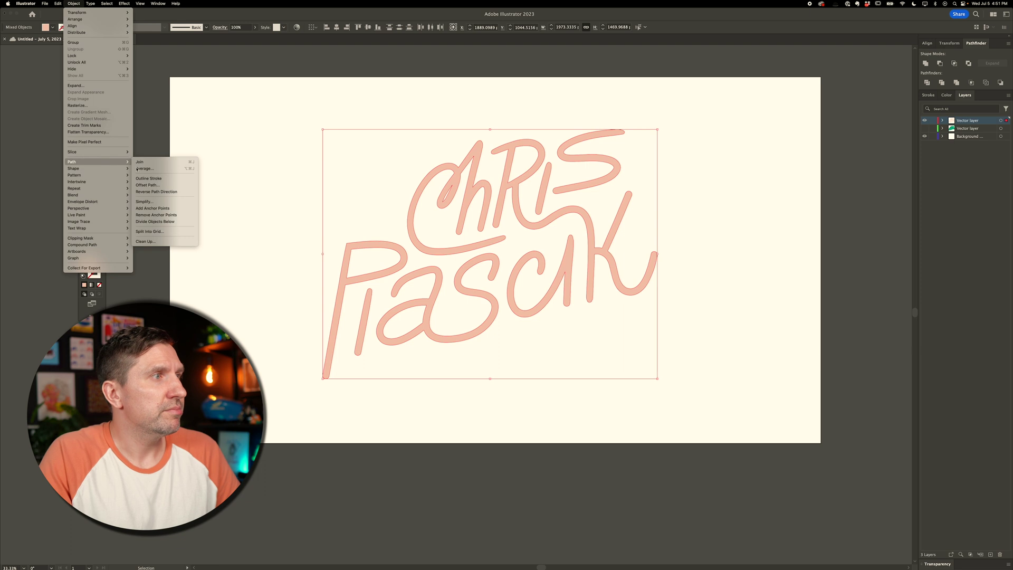
click(158, 208)
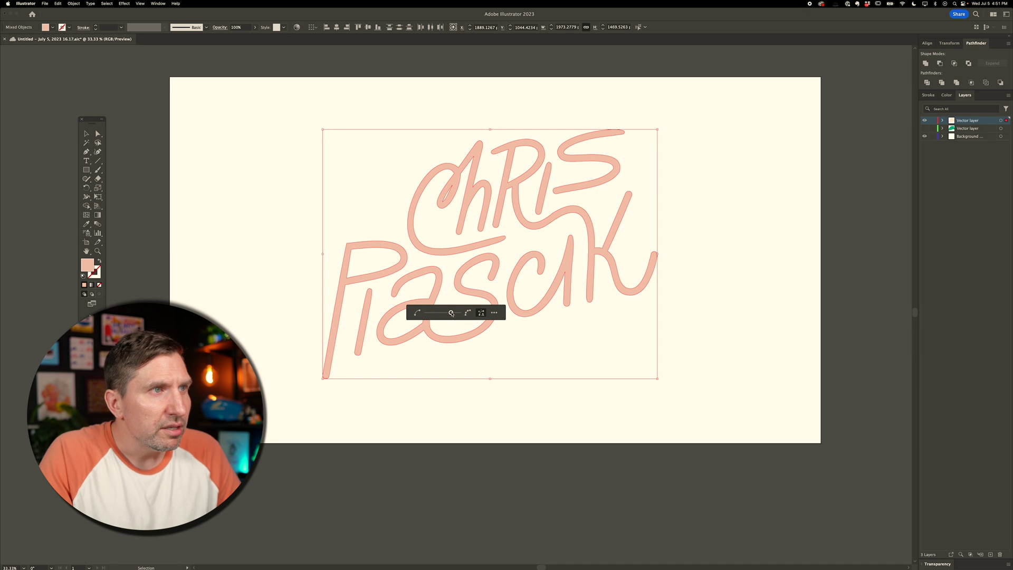
click(733, 318)
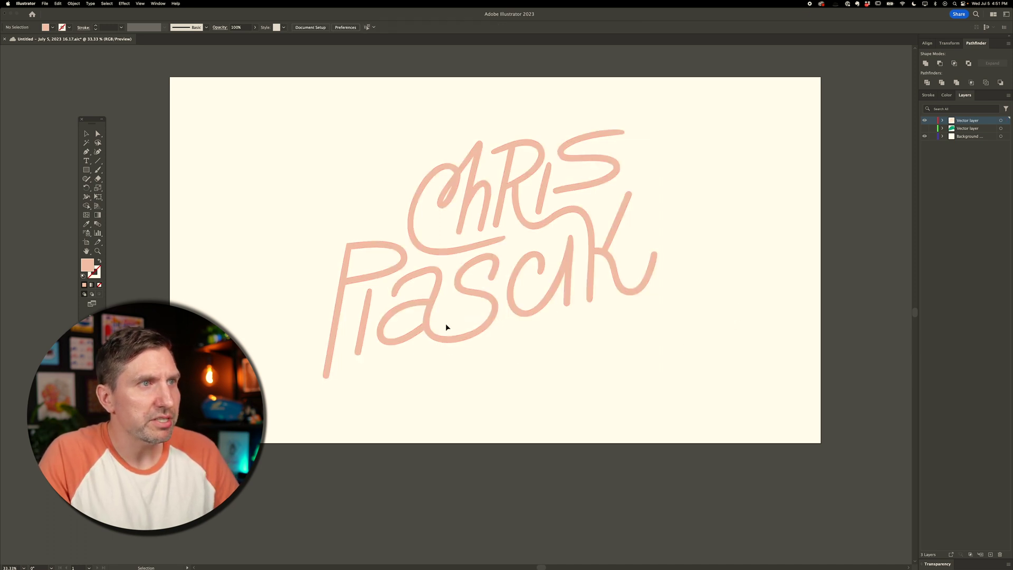
- Round off the sharp lower end of the narrow opening in the first letter's loop by reshaping its anchor's two handles
key(a)
key(super+equal)
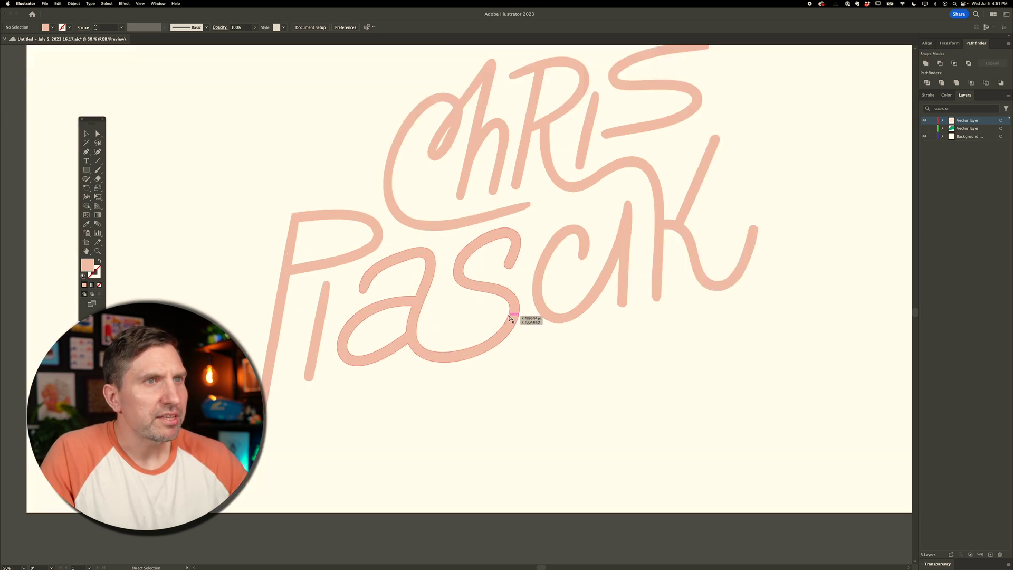
key(super+equal)
key(super+equal)
drag(441, 125, 467, 453)
drag(436, 174, 463, 289)
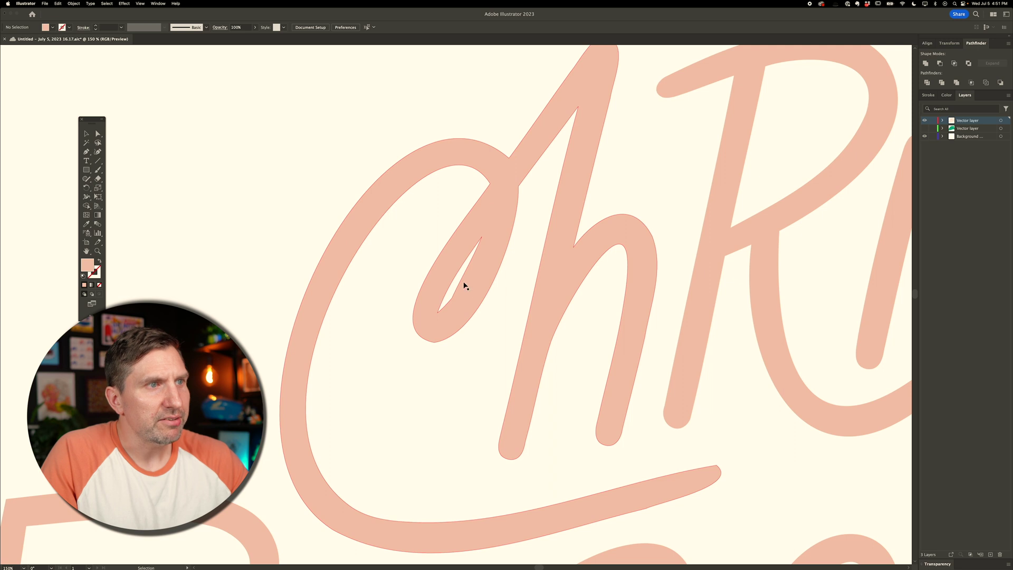
key(super+equal)
key(super+equal)
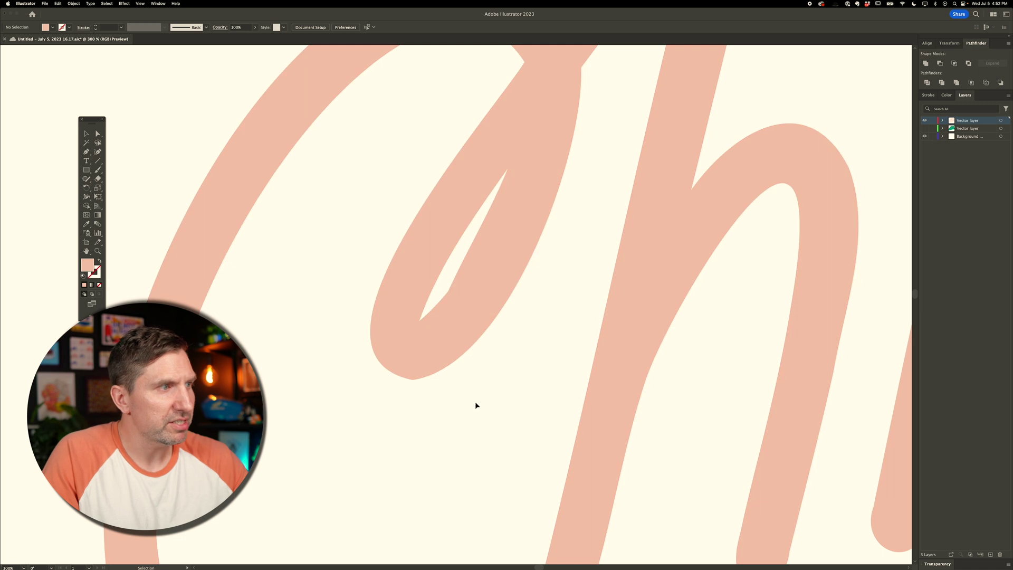
key(a)
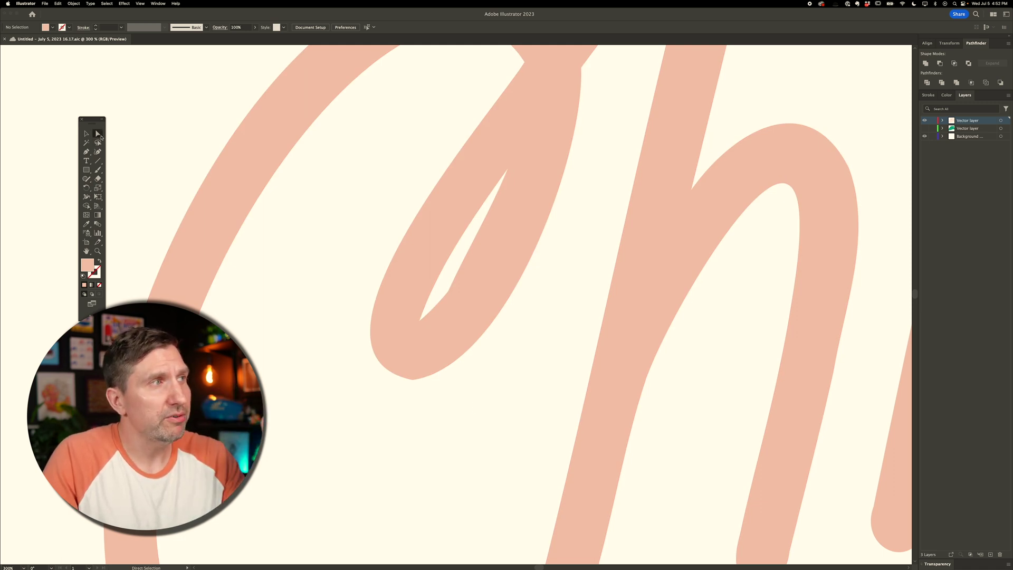
click(420, 321)
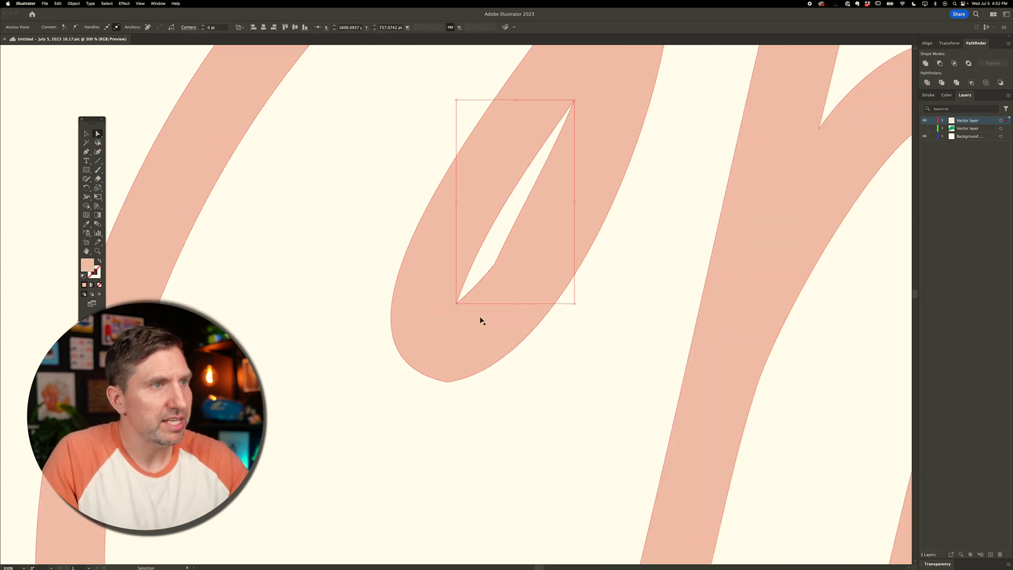
key(super+equal)
key(super+equal)
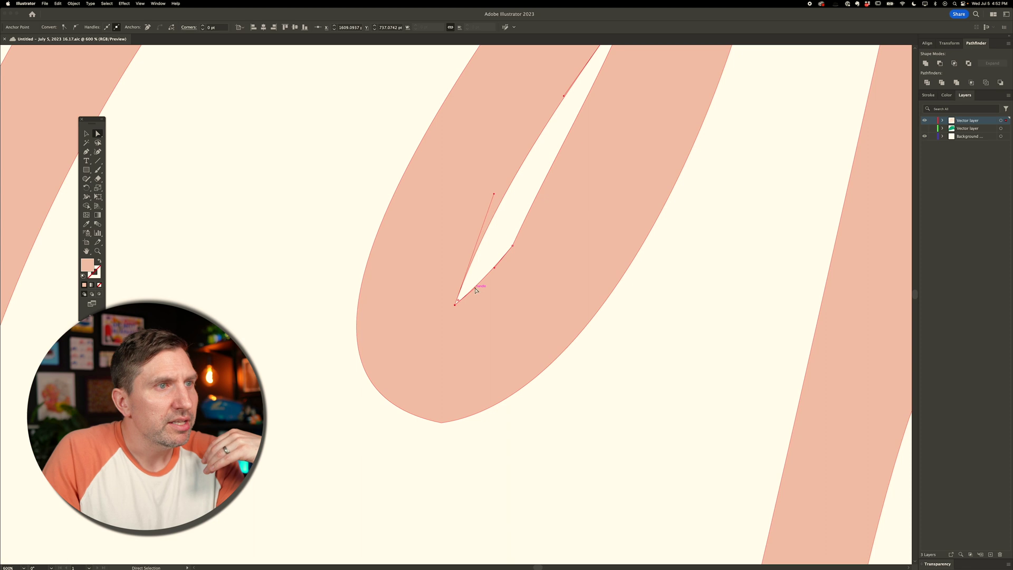
mouse_move(476, 289)
mouse_down()
mouse_move(470, 321)
mouse_move(480, 309)
mouse_up()
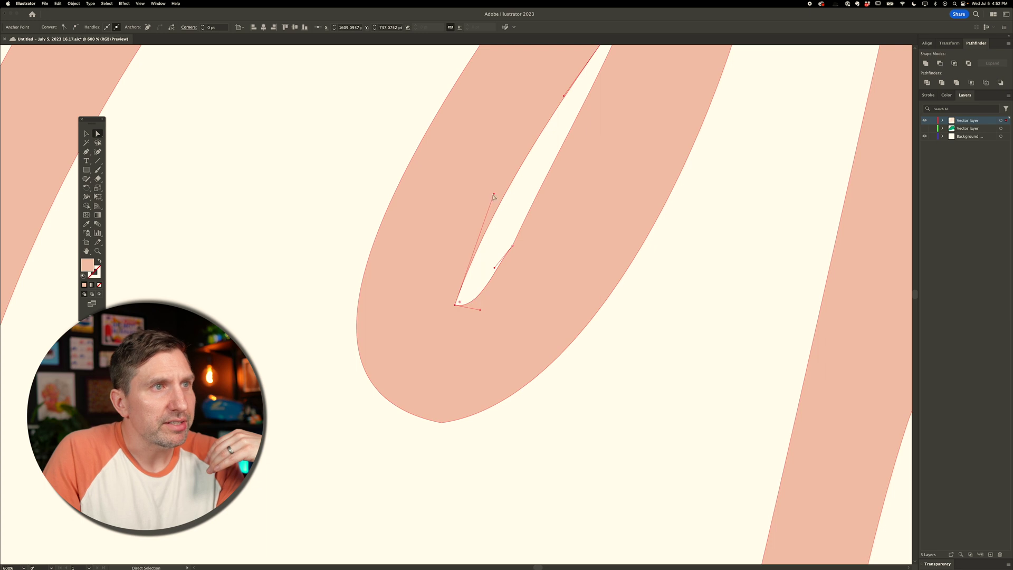
drag(495, 196, 438, 294)
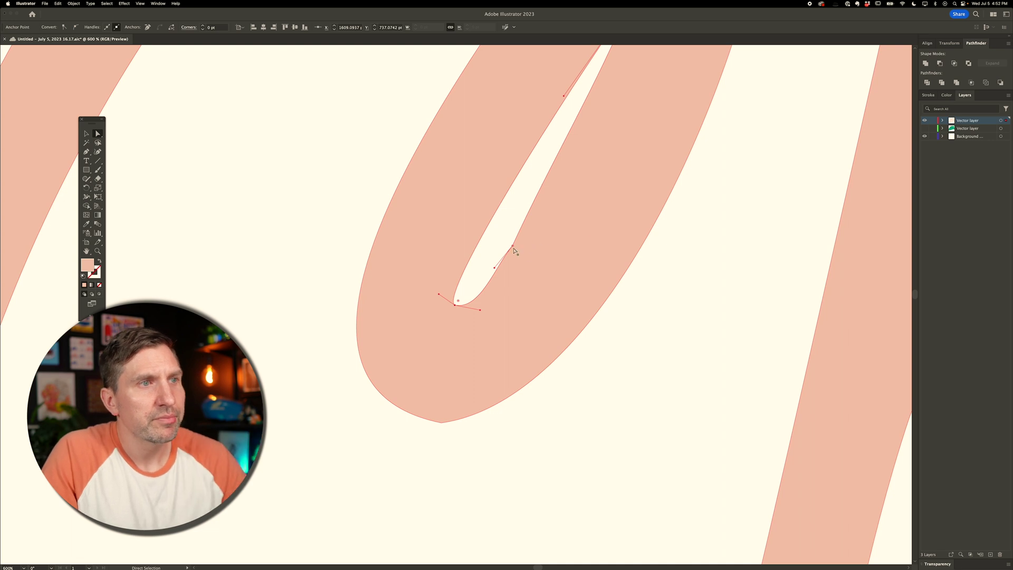
- Smooth the kink on the right edge of the loop's opening by adjusting both handles of its anchor point
drag(515, 248, 551, 163)
drag(495, 268, 495, 281)
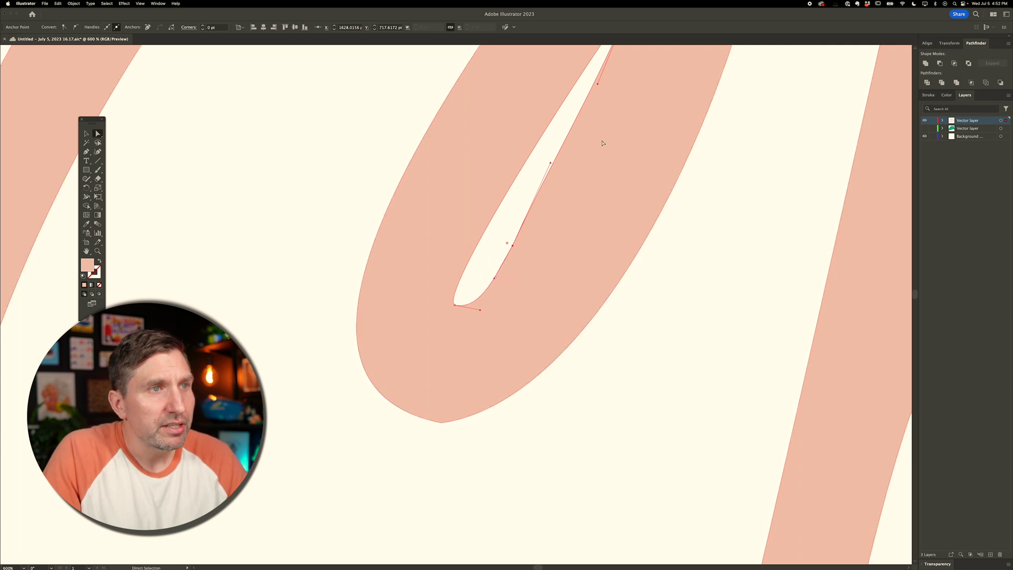
click(676, 212)
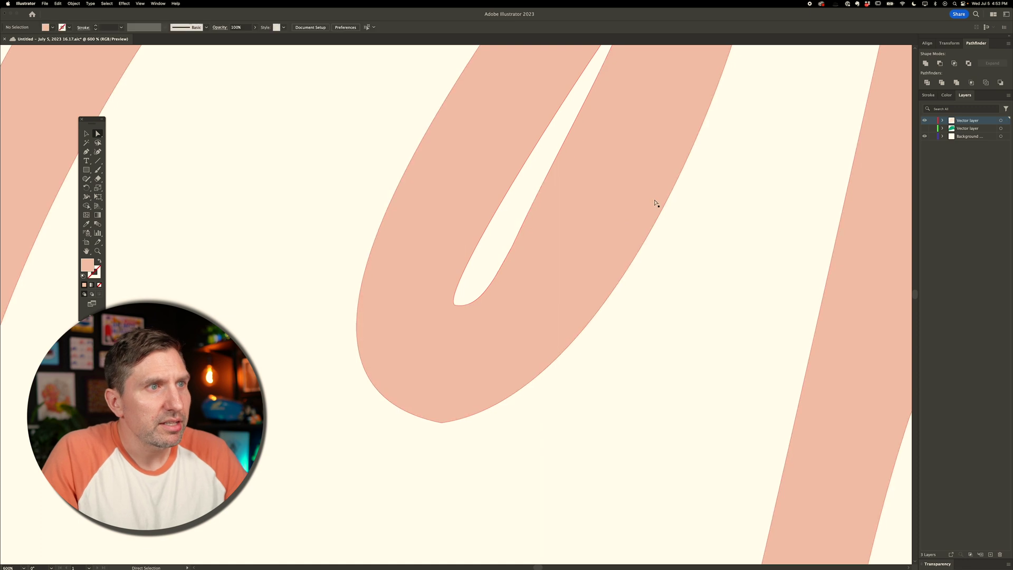
- Smooth the pointed outer bottom of the first letter's loop by bringing its anchor's handles into line
drag(574, 211, 520, 319)
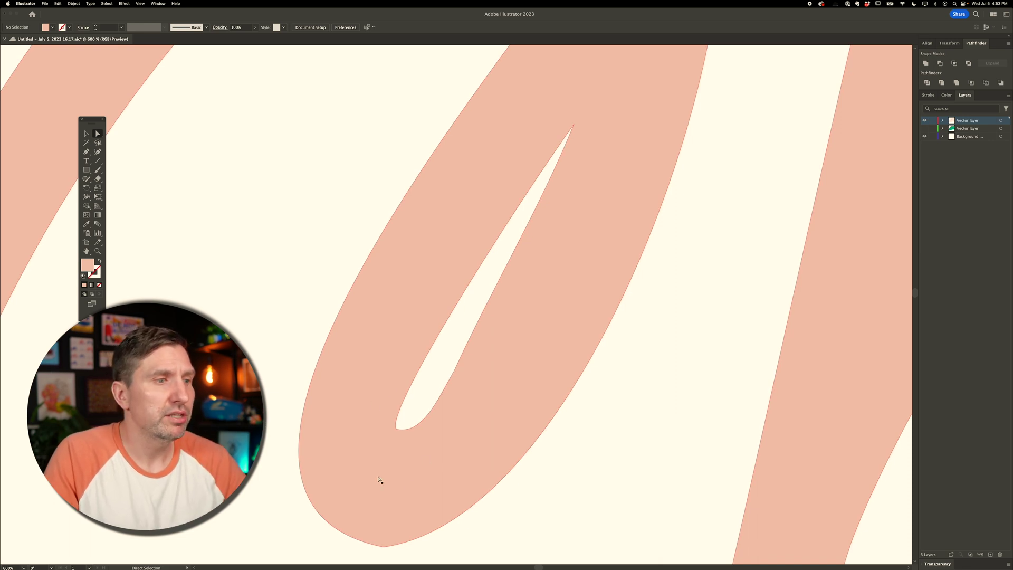
scroll(385, 364, down, 5)
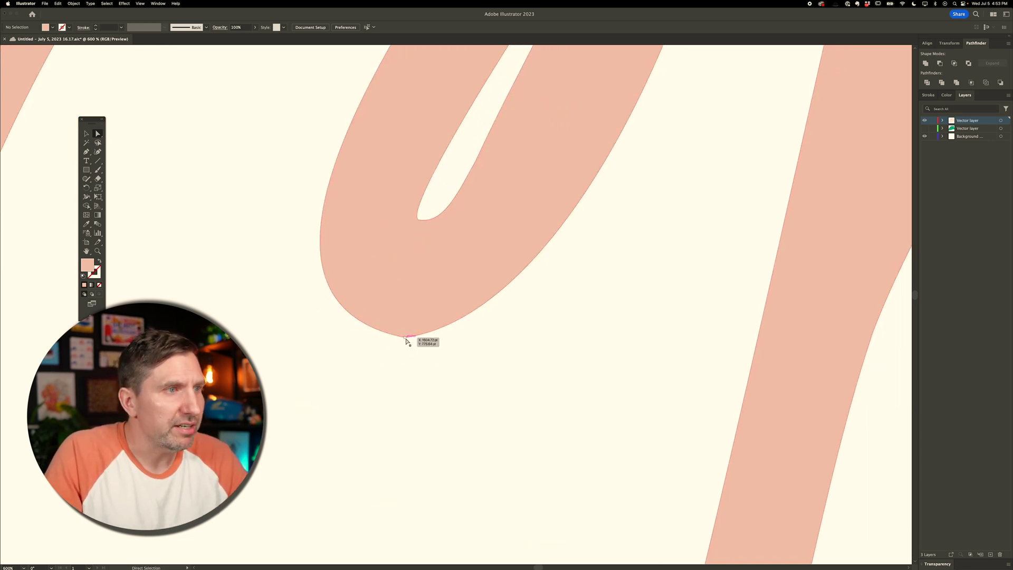
click(406, 338)
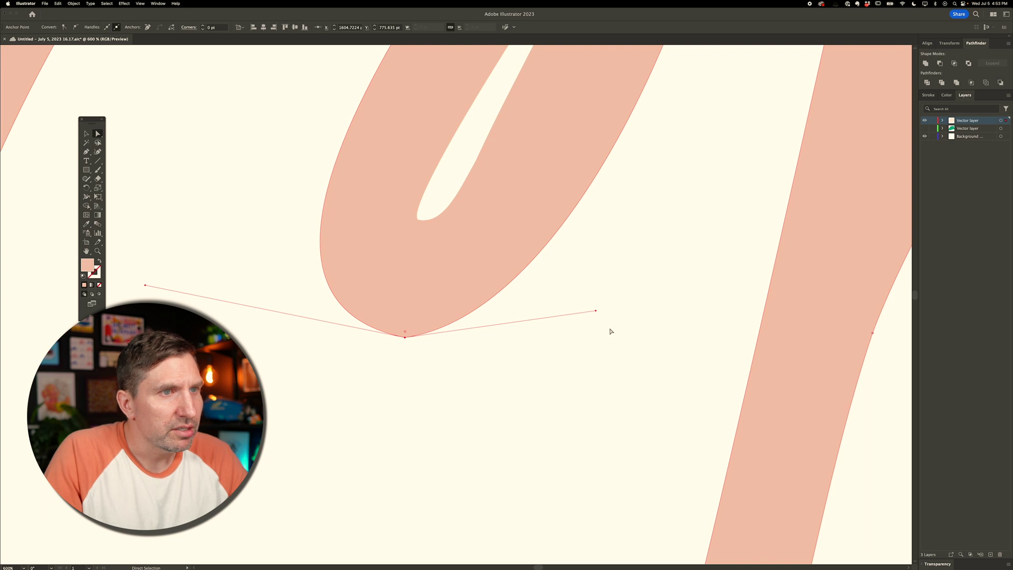
key(super+minus)
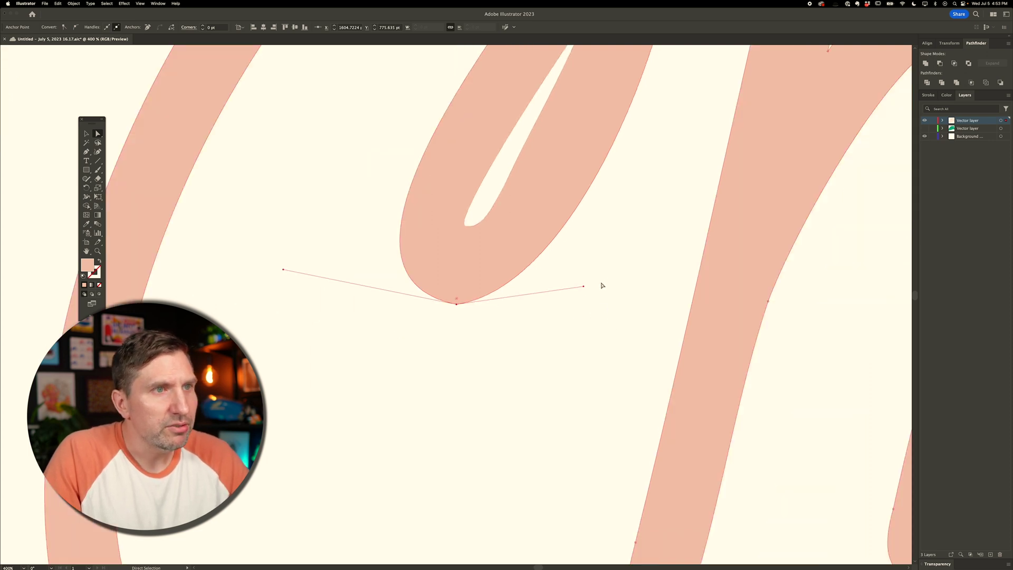
drag(583, 286, 560, 300)
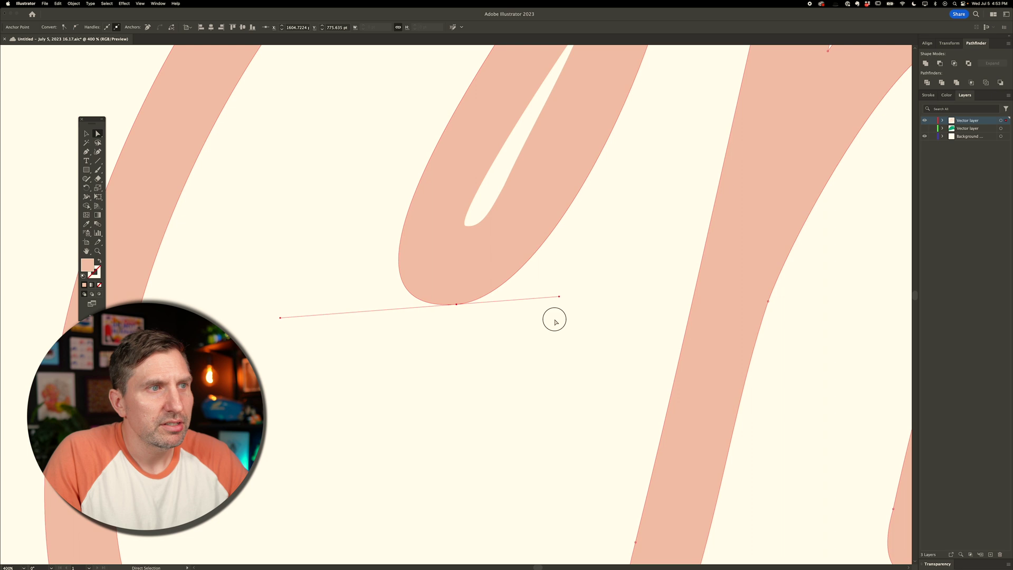
click(554, 318)
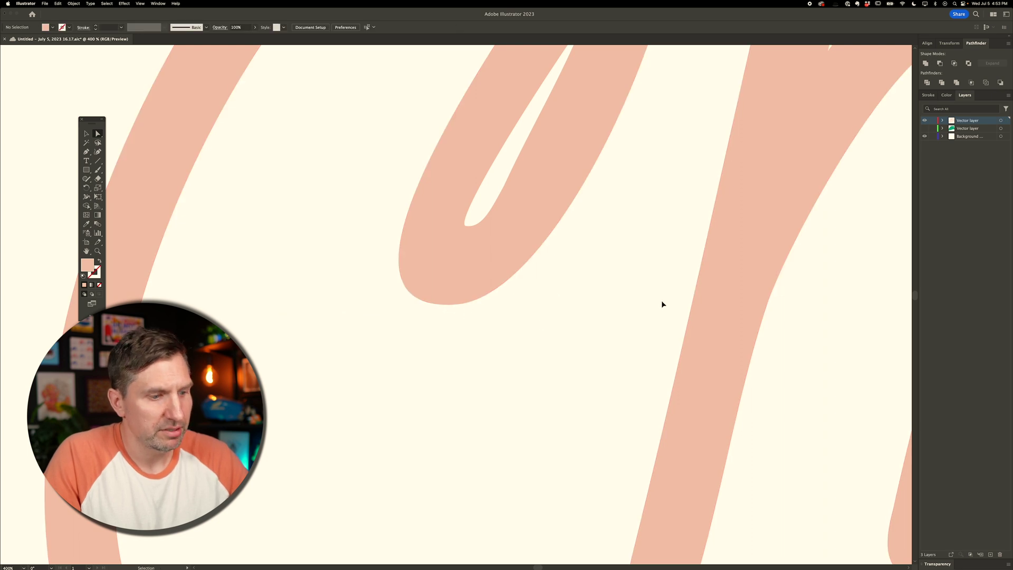
- Display the complete lettering in Outline mode to examine its paths
key(super+minus)
key(super+minus)
key(super+minus)
key(super+minus)
key(super+minus)
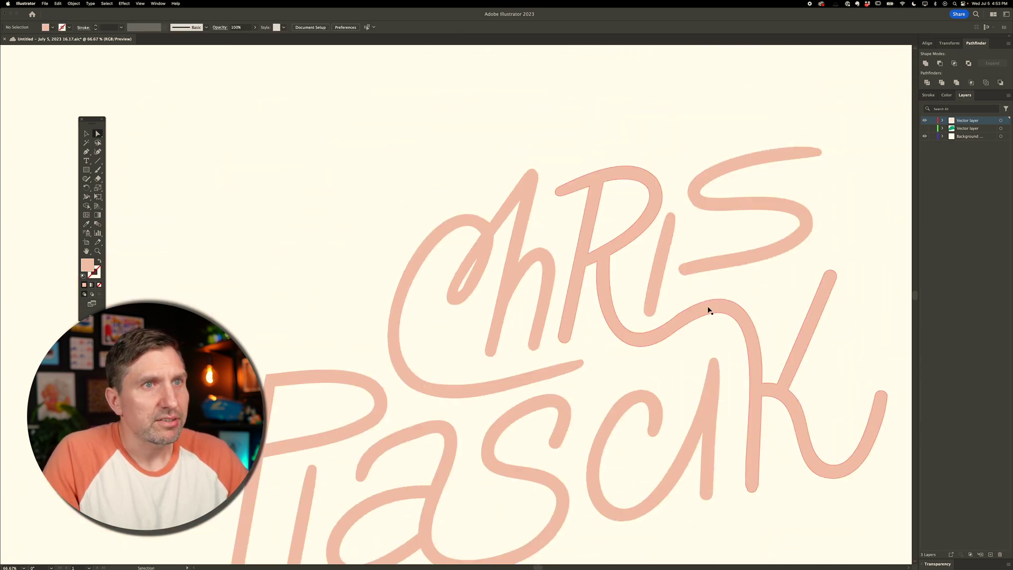
drag(660, 359, 593, 211)
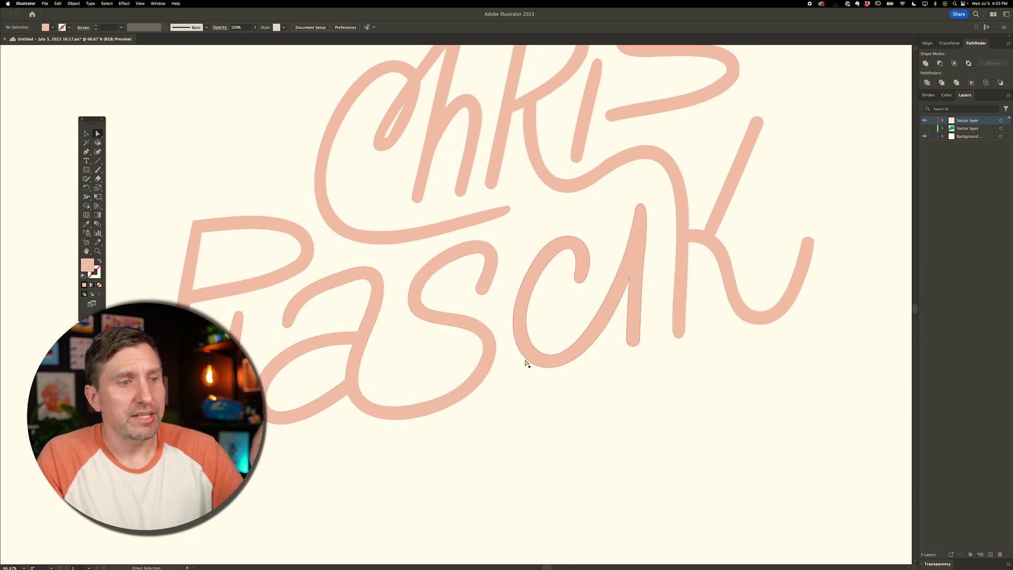
key(super+minus)
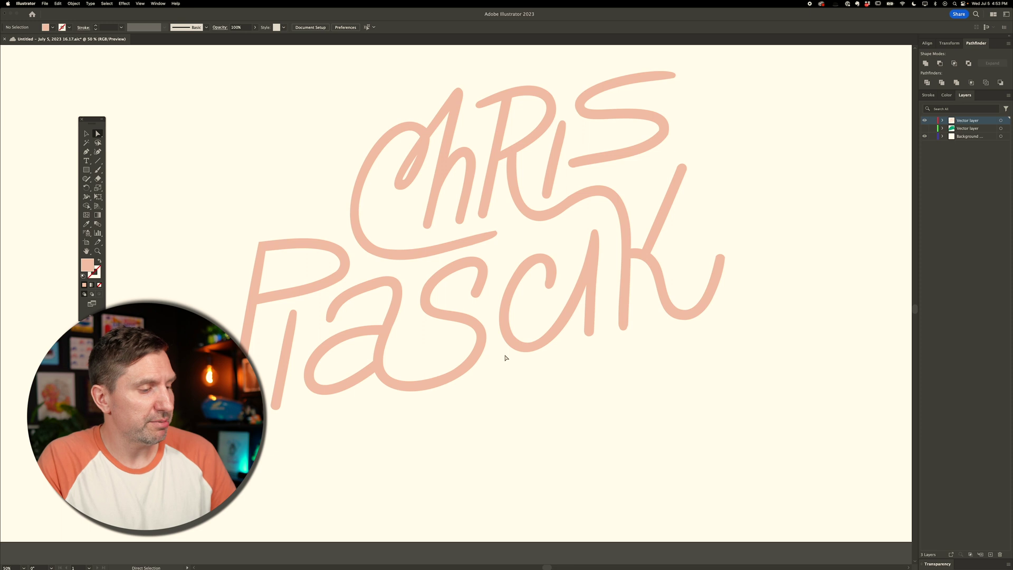
key(super+y)
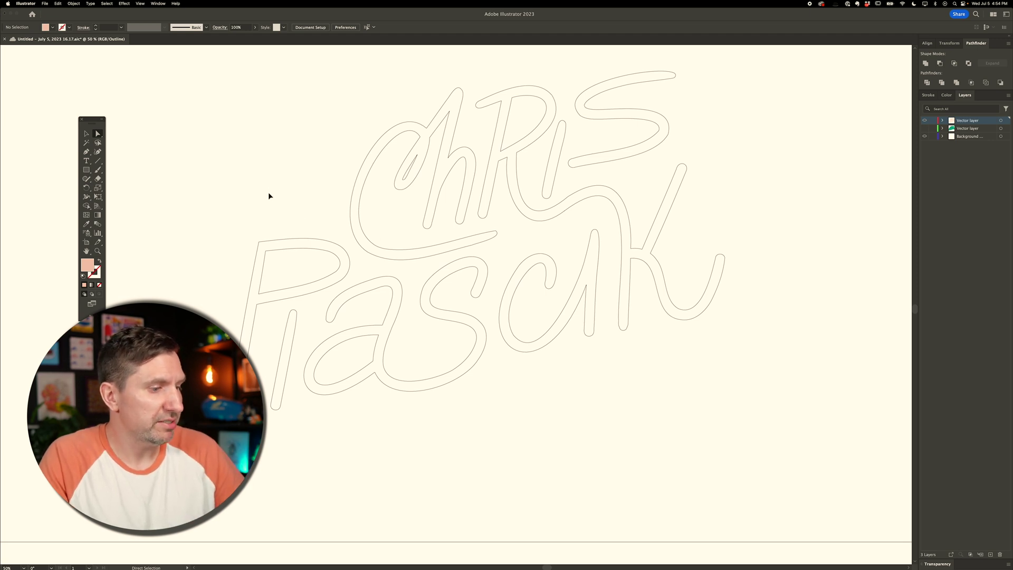
- Switch the lettering back from Outline mode to the colour preview and show the green backing shape's layer
key(super+y)
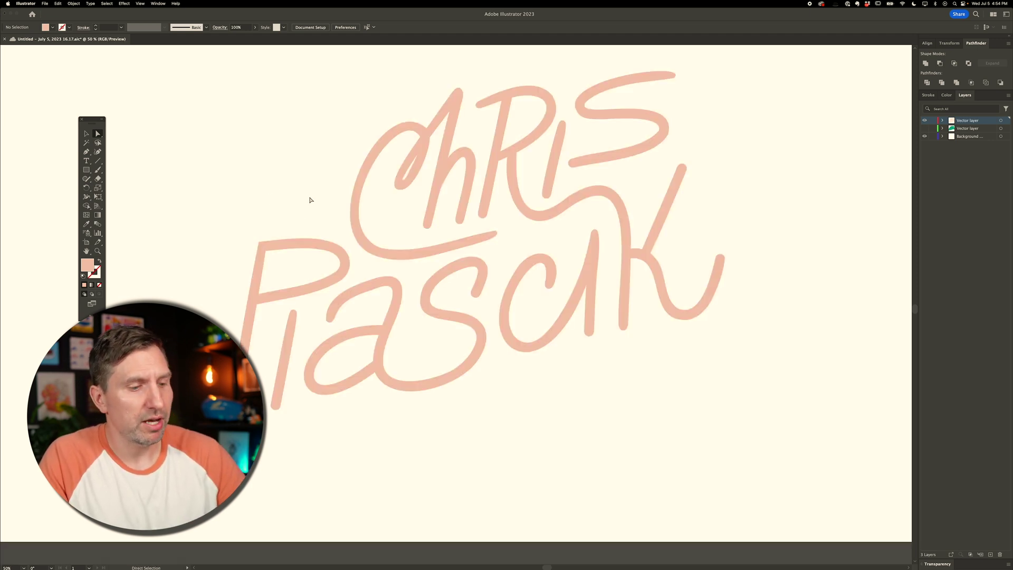
key(super+minus)
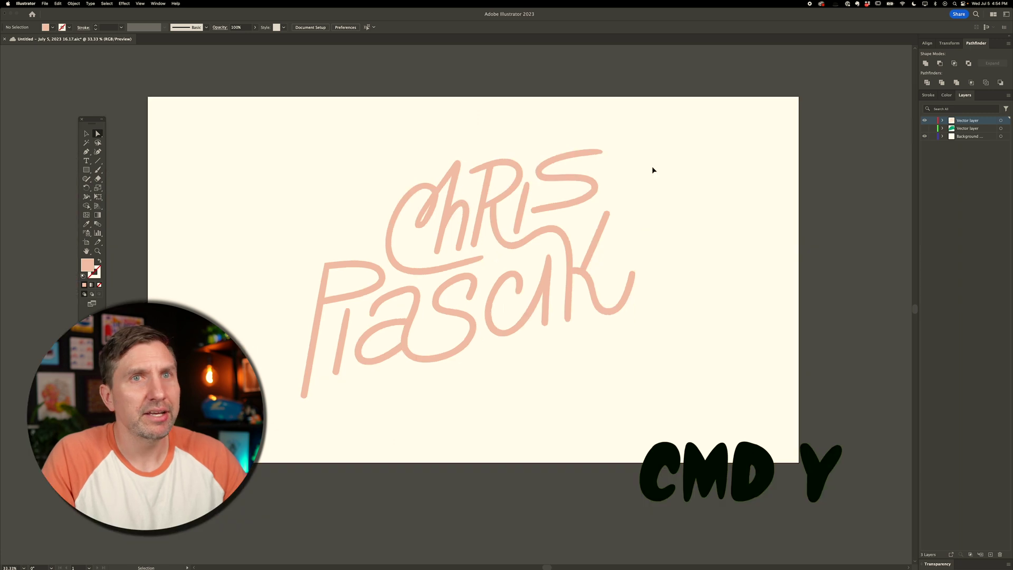
click(924, 129)
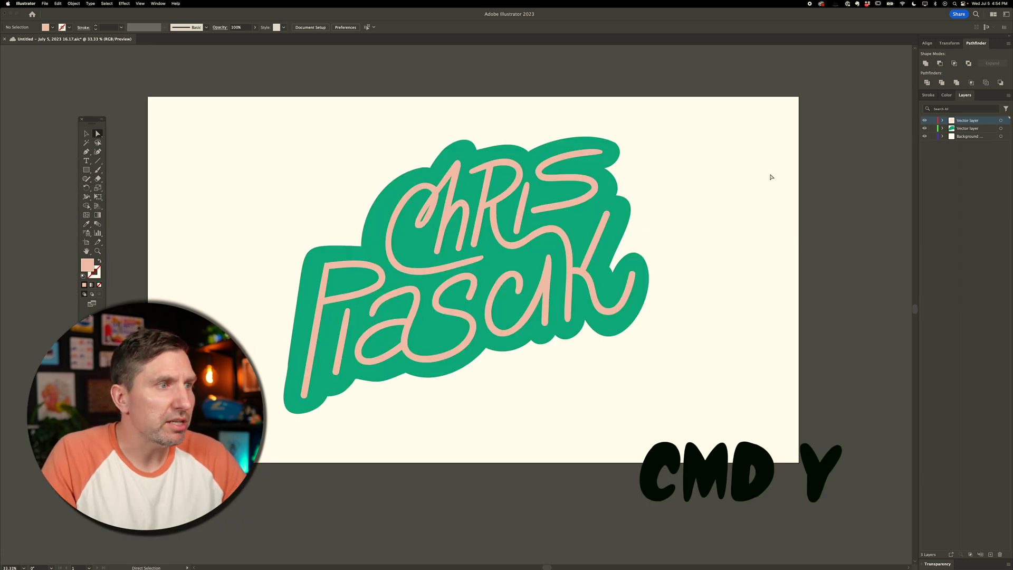
- Soften the sharp upper corner at the tip of the first letter's long tail by shortening and re-angling its anchor's inner handle
key(super+plus)
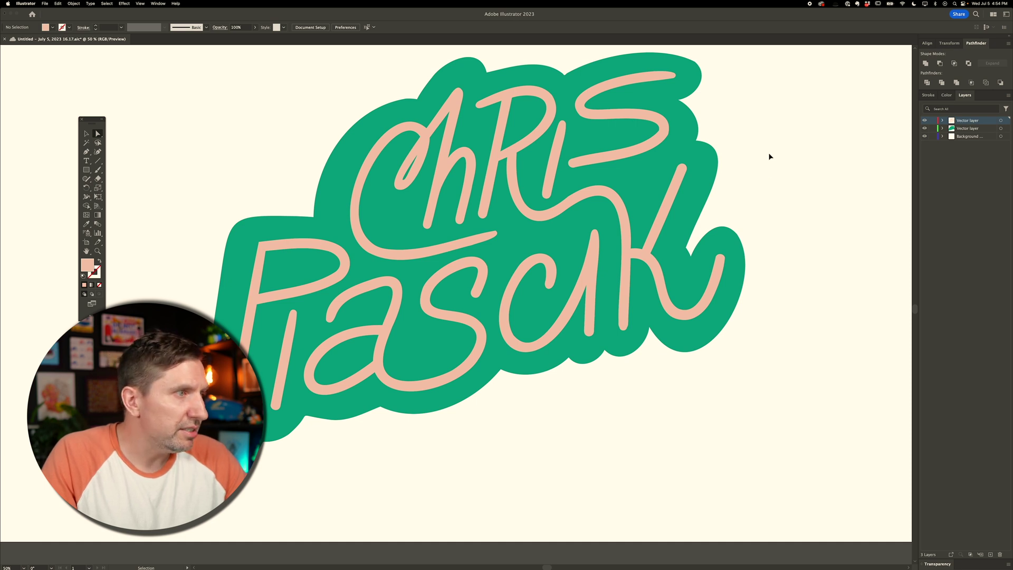
key(super+plus)
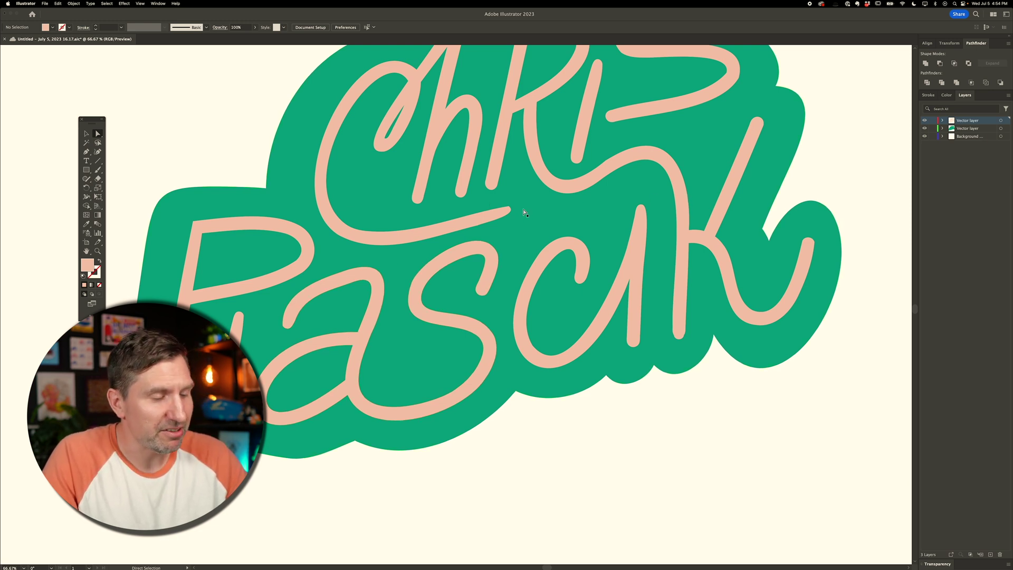
key(super+equal)
key(super+equal)
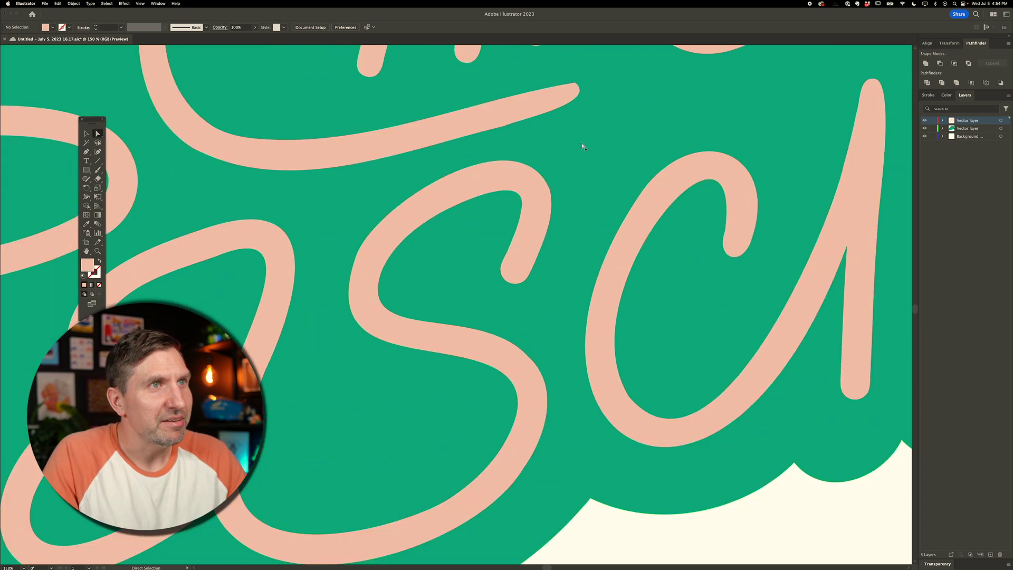
drag(581, 131, 528, 260)
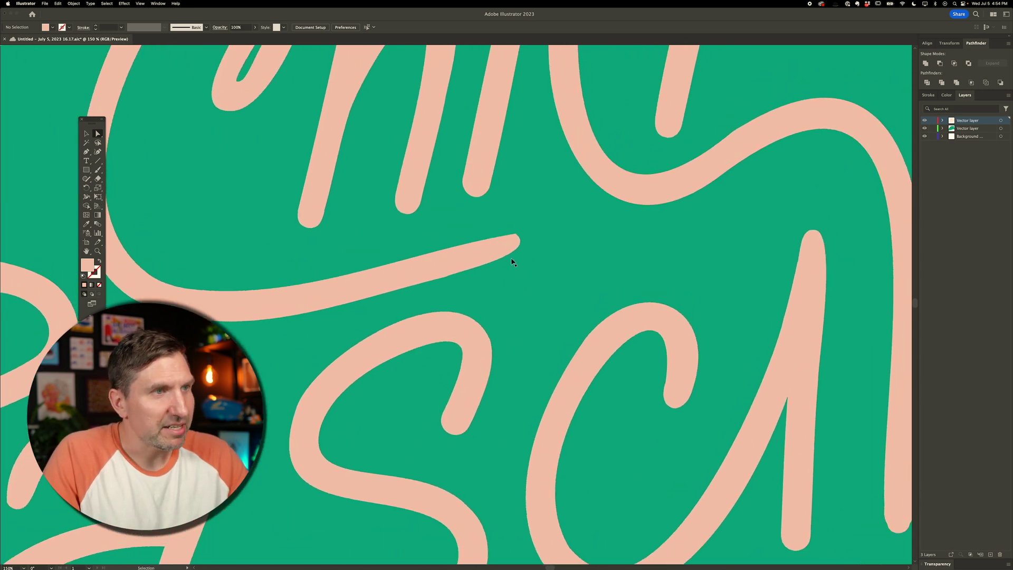
key(super+equal)
key(super+equal)
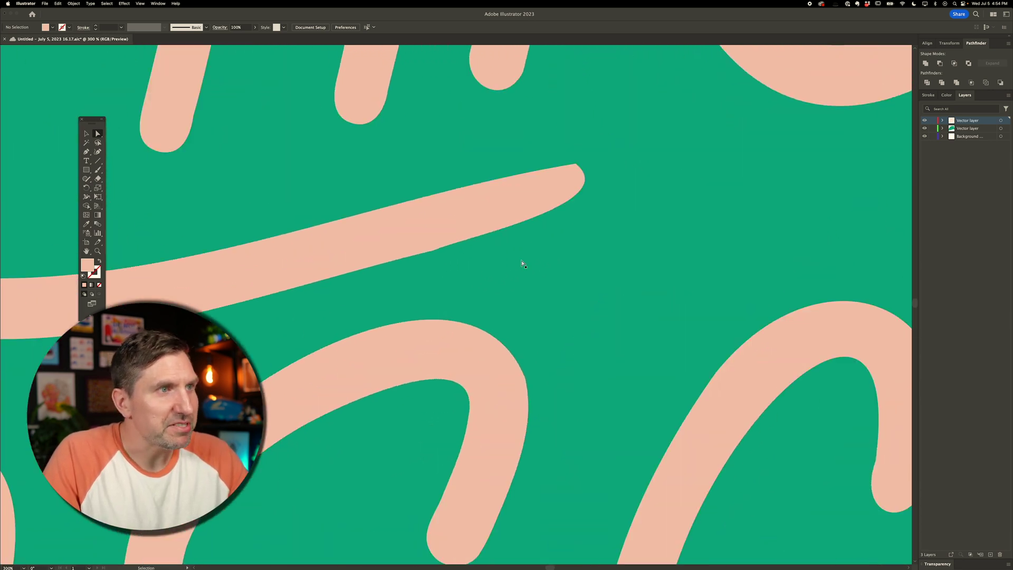
click(577, 165)
click(576, 165)
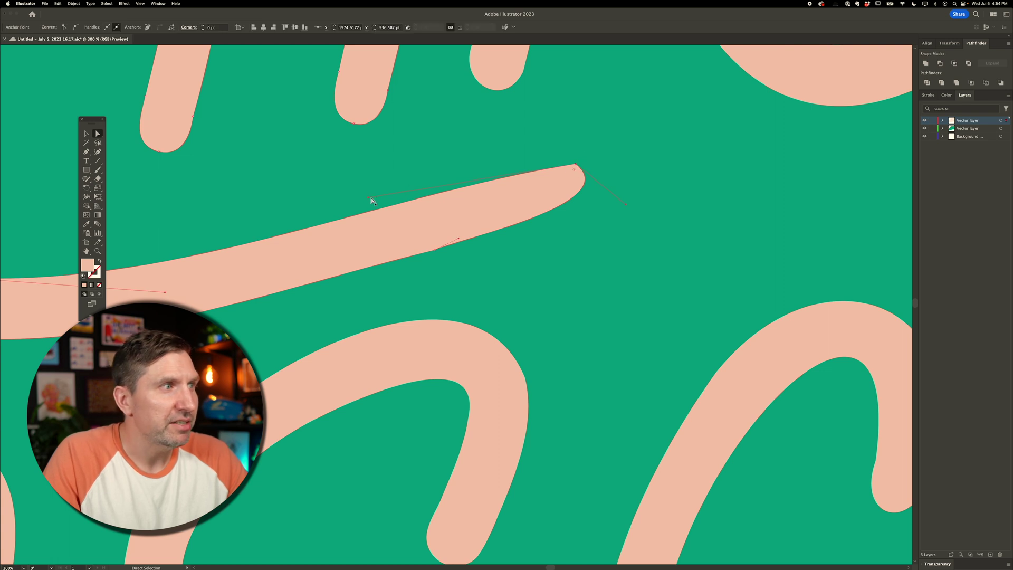
drag(369, 200, 569, 150)
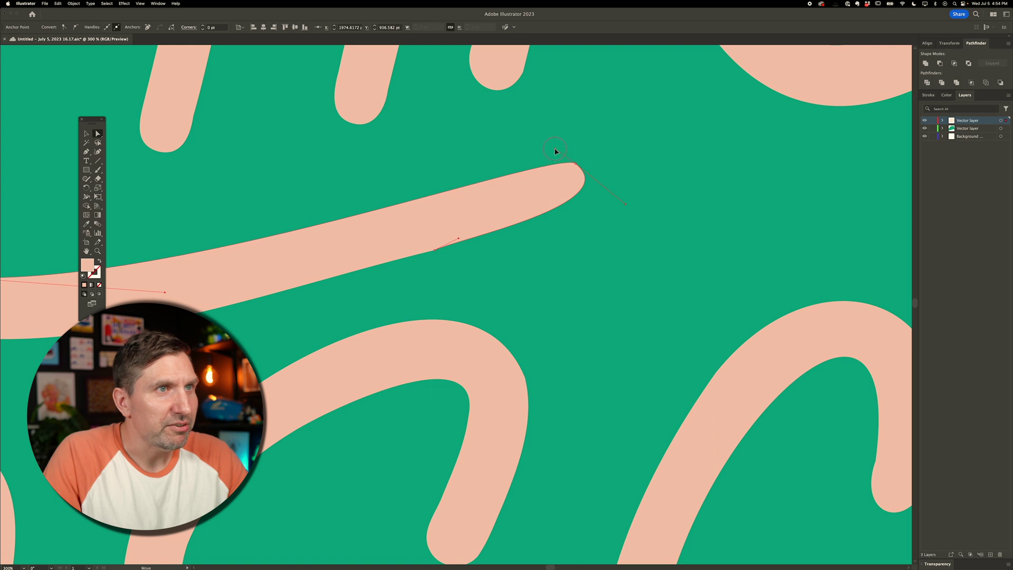
drag(555, 150, 554, 150)
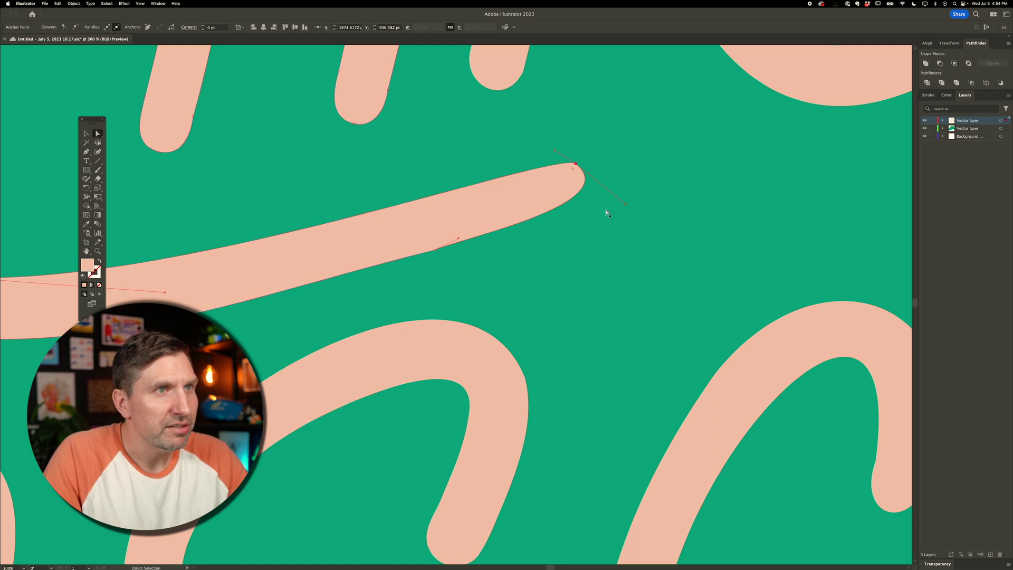
- Round the end of the first letter's tail by raising the outer handle of its tip anchor slightly
click(603, 213)
click(581, 175)
click(575, 164)
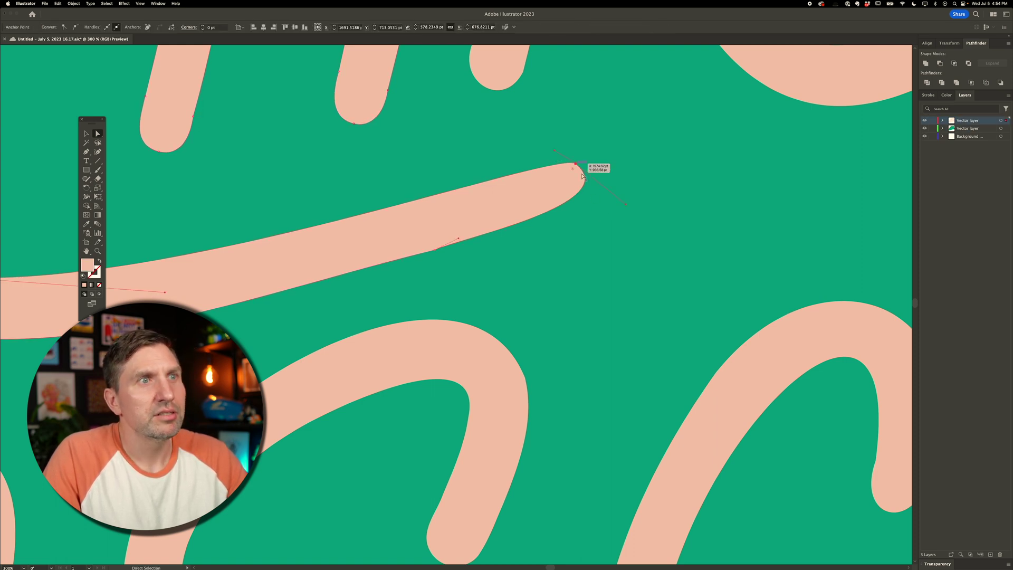
drag(627, 204, 630, 200)
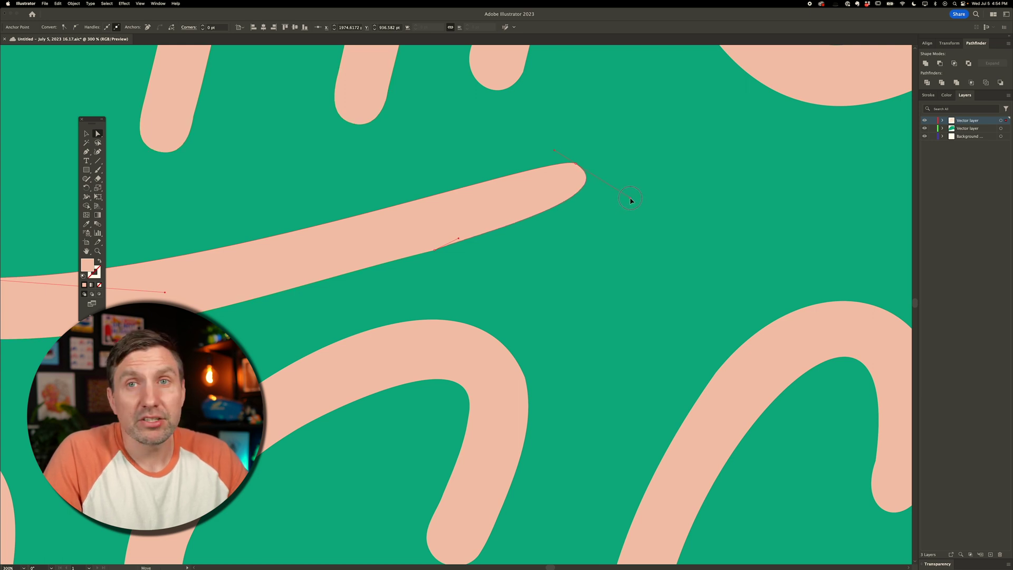
drag(630, 200, 628, 201)
- Smooth the kink on the lower edge of the first letter's tail by extending its anchor's handle along the edge
click(448, 250)
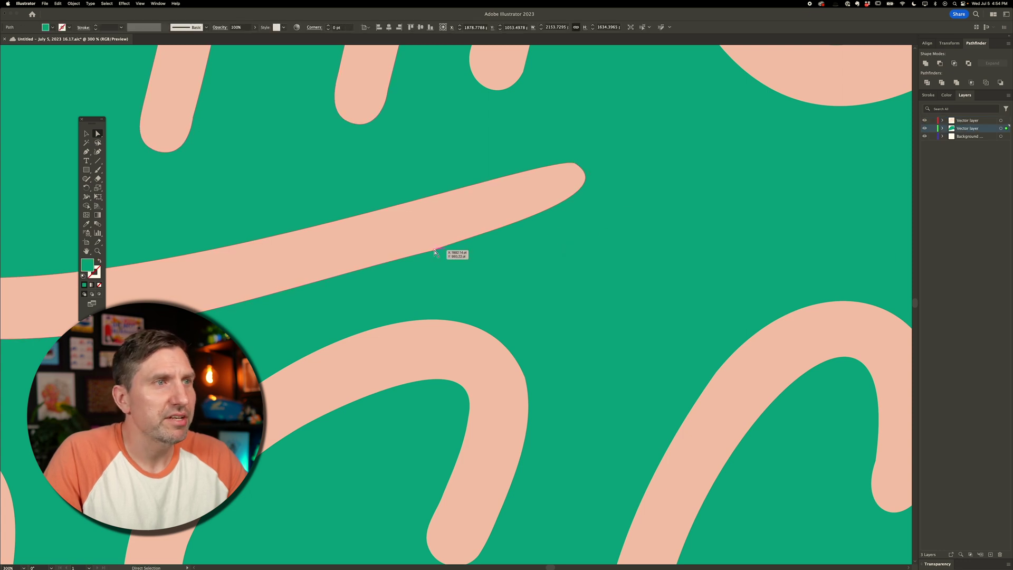
click(435, 251)
drag(458, 241, 484, 238)
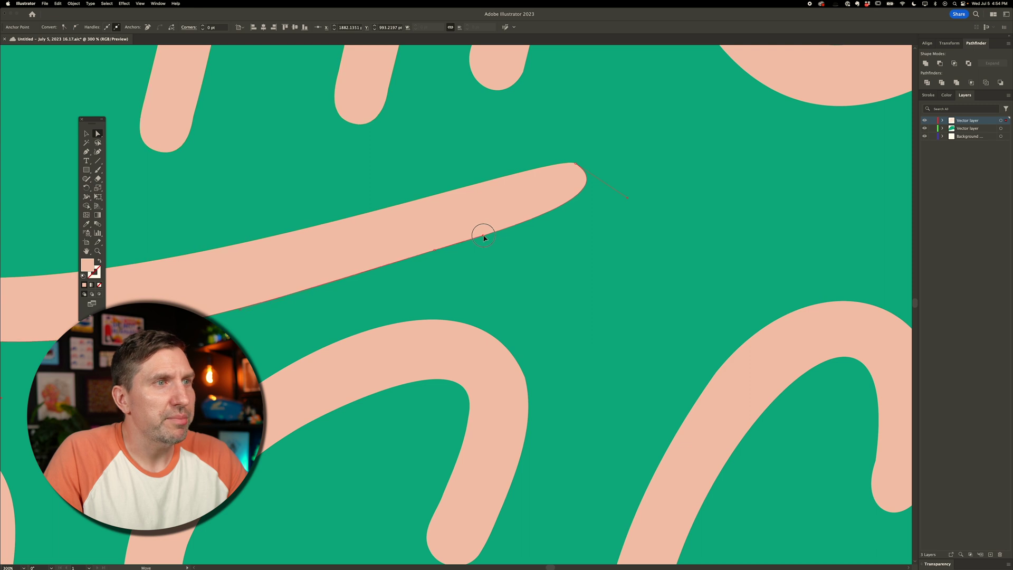
click(464, 268)
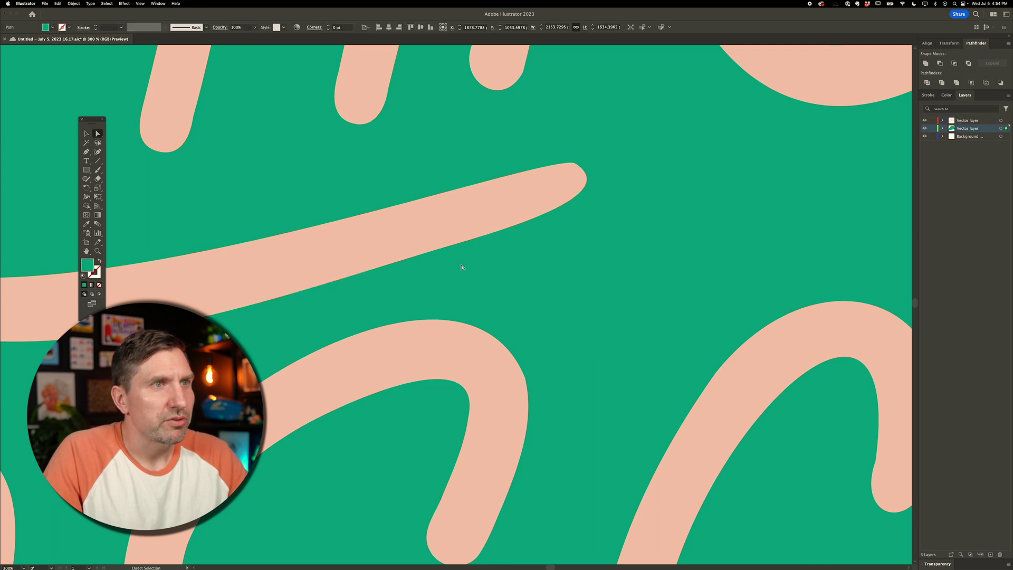
- Bring both handles of the tail's tip anchor into line so the stroke ends in a smooth curve
click(577, 165)
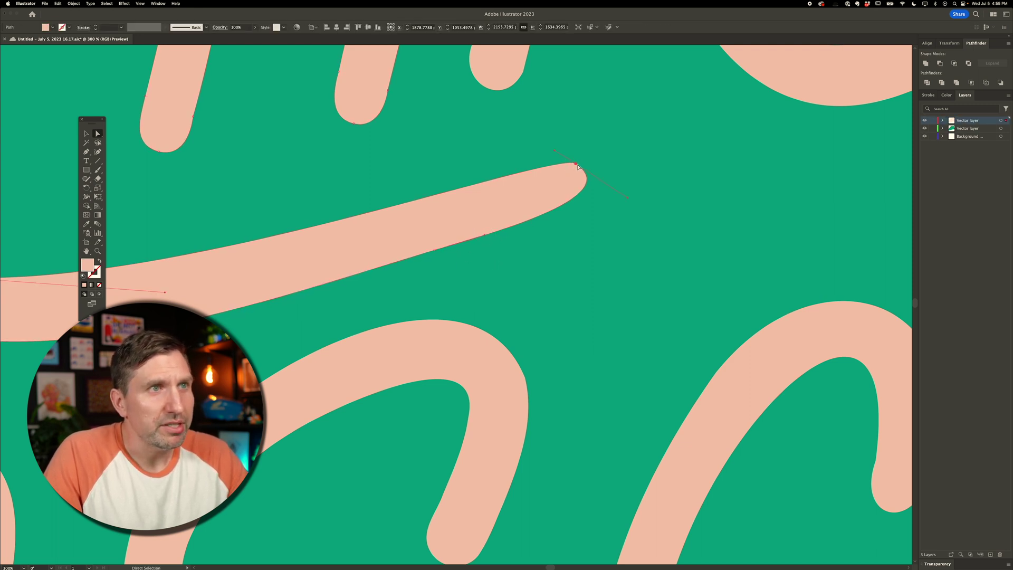
drag(556, 154, 545, 156)
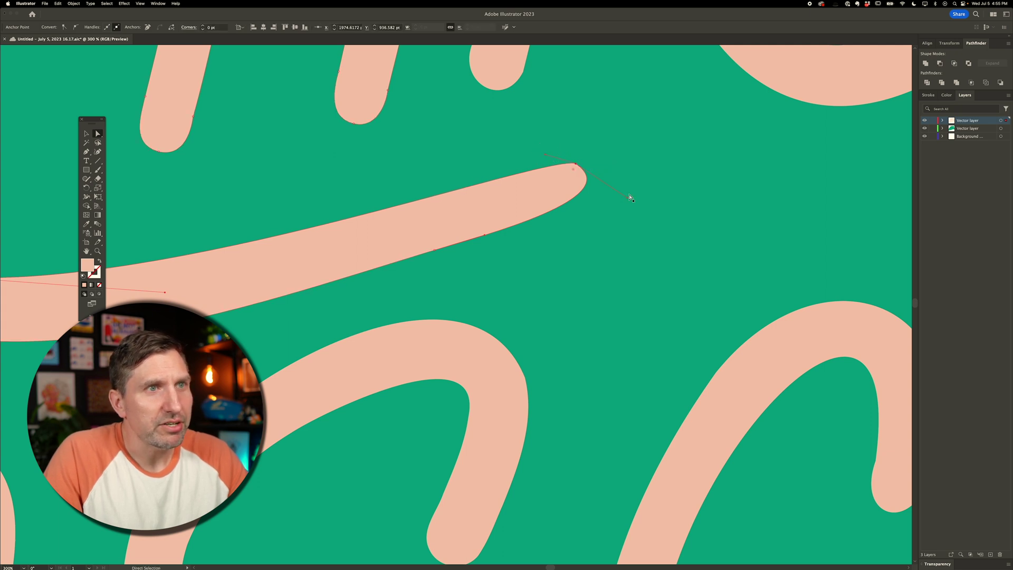
drag(631, 203, 633, 188)
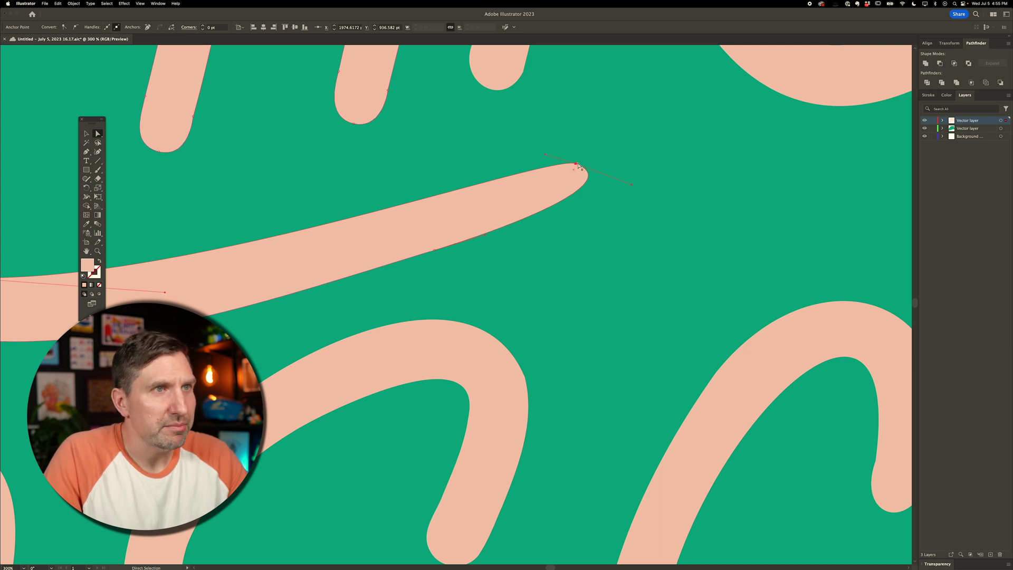
key(super+equal)
key(super+equal)
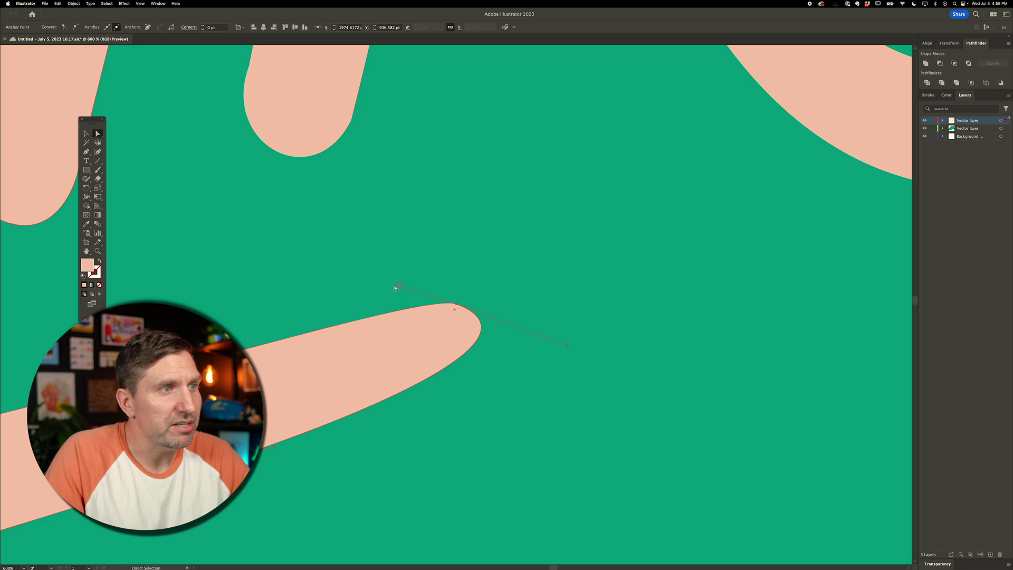
mouse_move(395, 287)
mouse_down()
mouse_move(326, 299)
mouse_move(411, 285)
mouse_move(400, 287)
mouse_up()
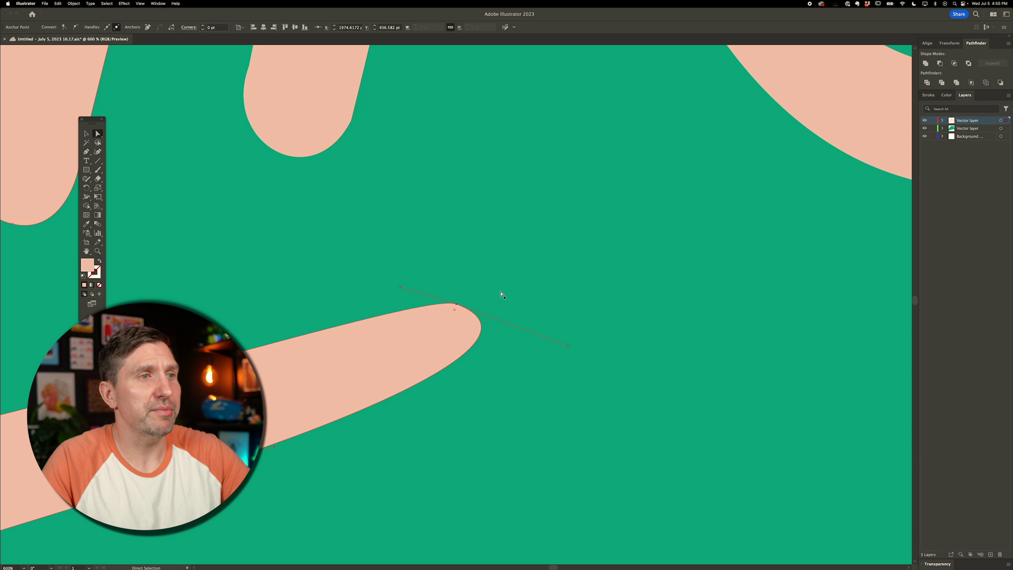
click(529, 294)
- Smooth the kink on the green backing's left edge beside the P's stem by reshaping the handle of its anchor
key(super+minus)
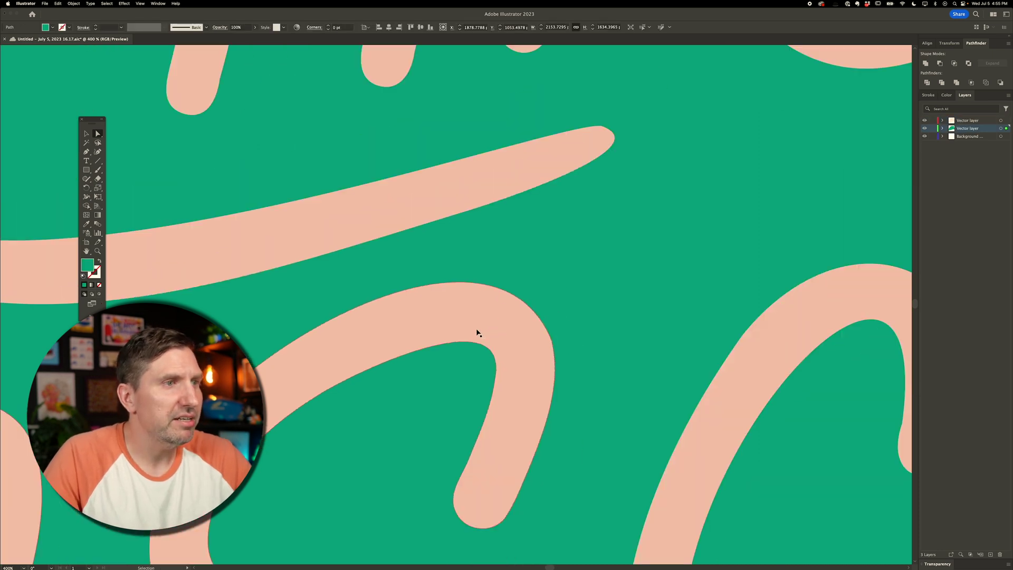
key(super+minus)
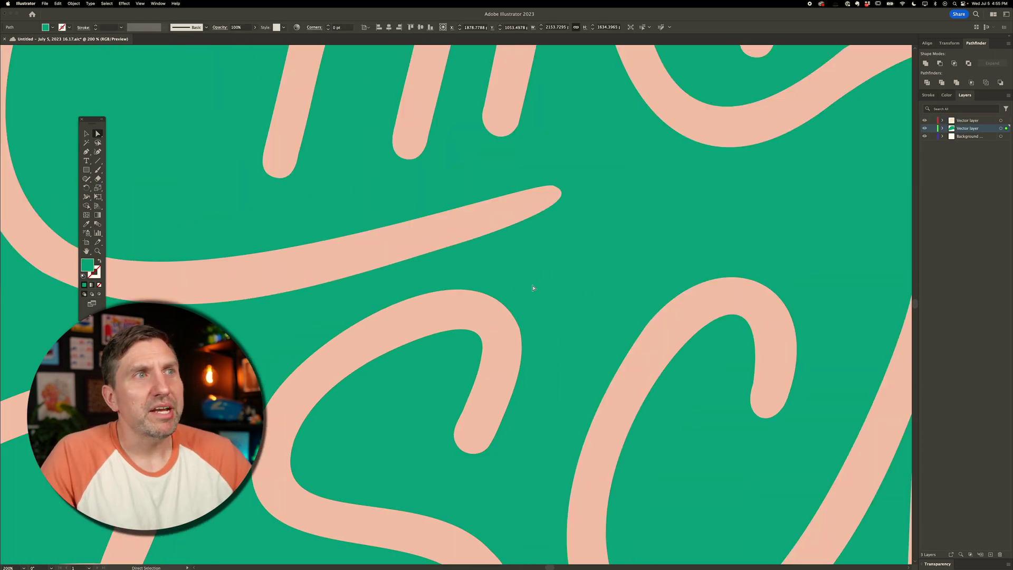
drag(387, 312, 670, 226)
drag(225, 350, 546, 278)
drag(458, 284, 657, 124)
key(super+minus)
key(super+minus)
key(super+minus)
drag(442, 260, 632, 191)
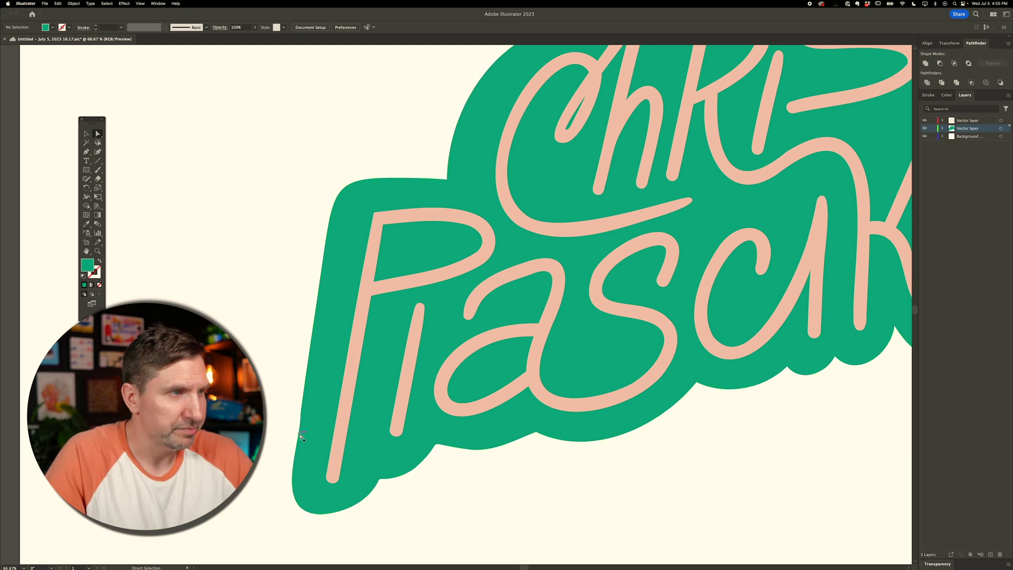
key(super+plus)
drag(318, 428, 491, 278)
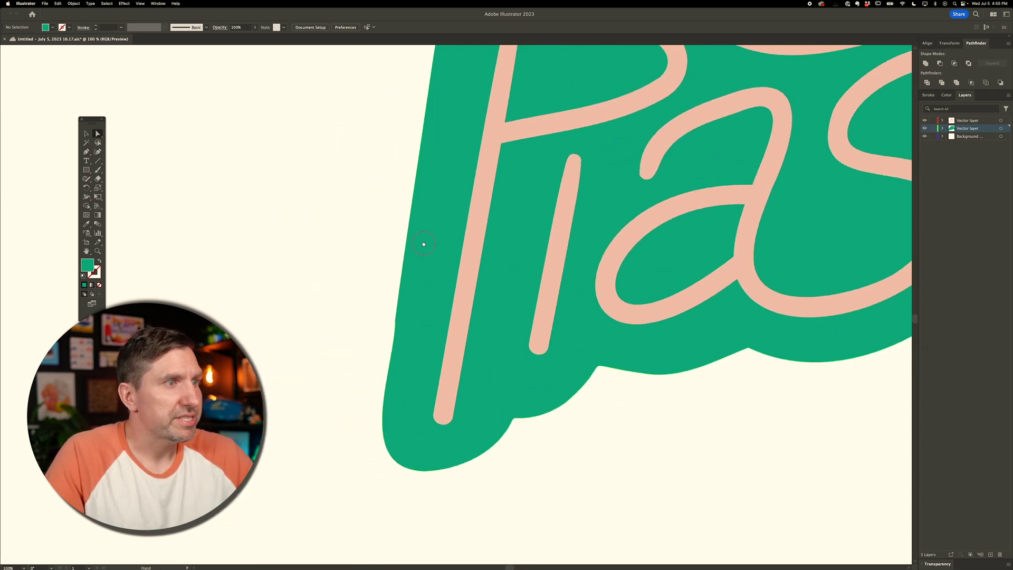
drag(395, 320, 390, 374)
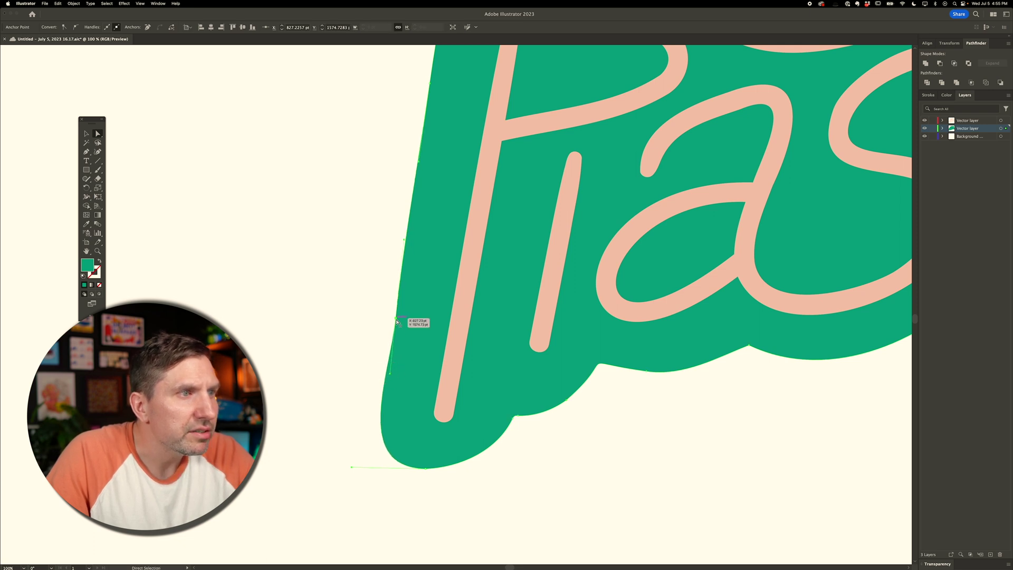
drag(396, 318, 394, 319)
- Refine the backing's lower-left curve by nudging the edge anchor and shortening its lower handle and the bottom anchor's handle
key(super+equal)
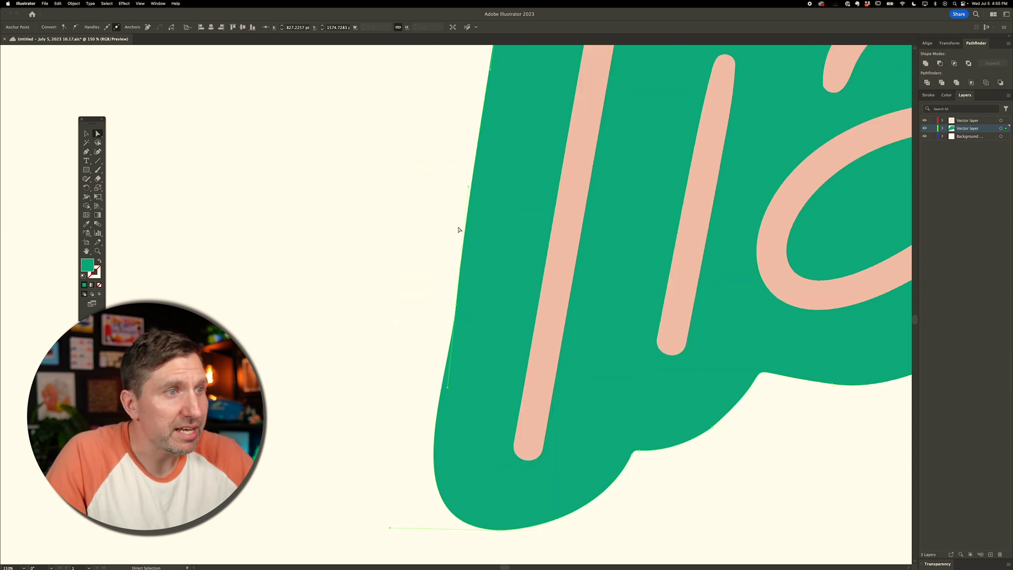
drag(457, 307, 452, 304)
drag(444, 388, 444, 349)
drag(390, 528, 409, 524)
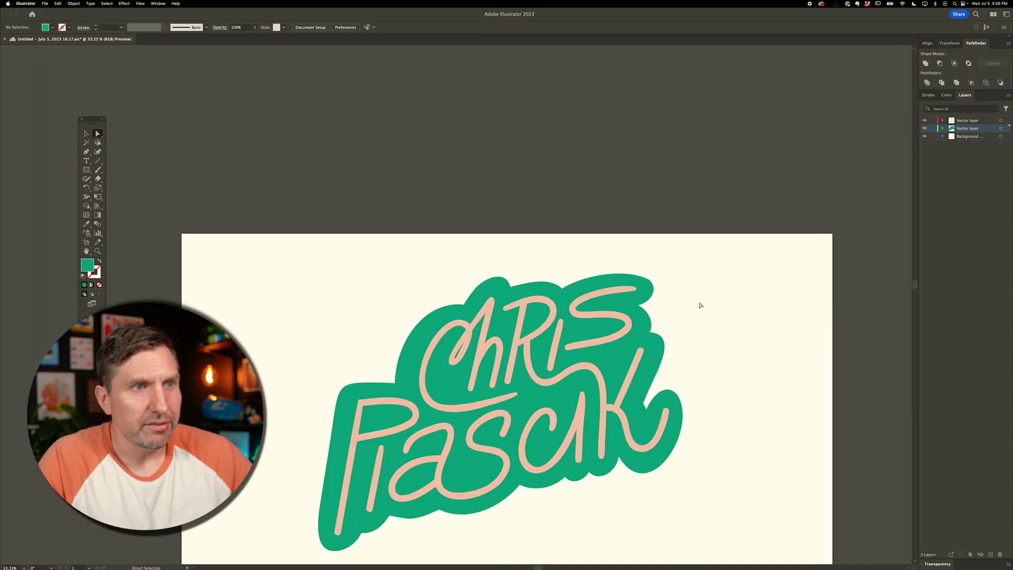
- Smooth the corner on the green backing's upper-right lobe around the end of the S by adjusting its anchor's handle
key(super+=)
key(super+=)
key(super+=)
drag(828, 251, 380, 352)
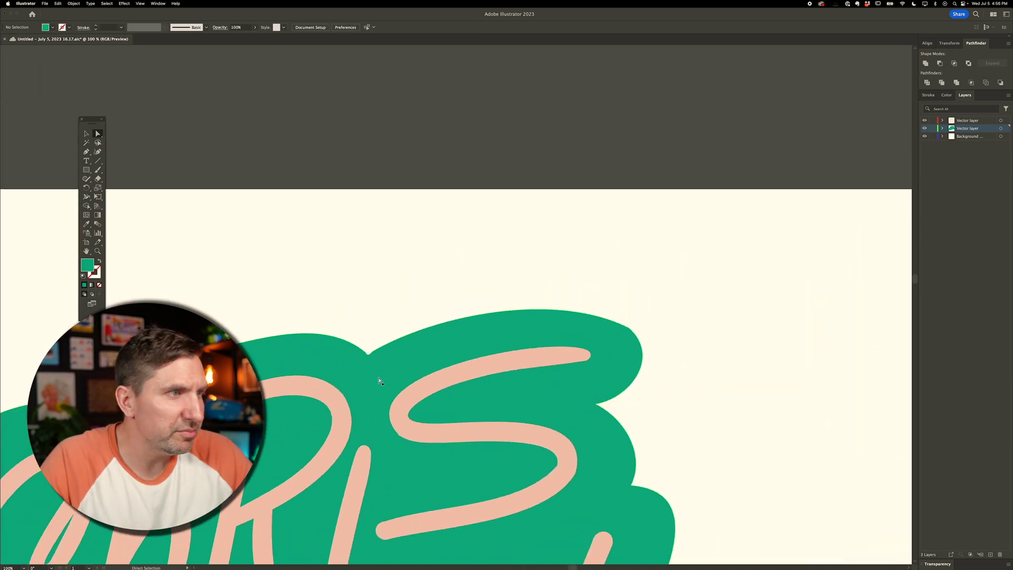
key(super+=)
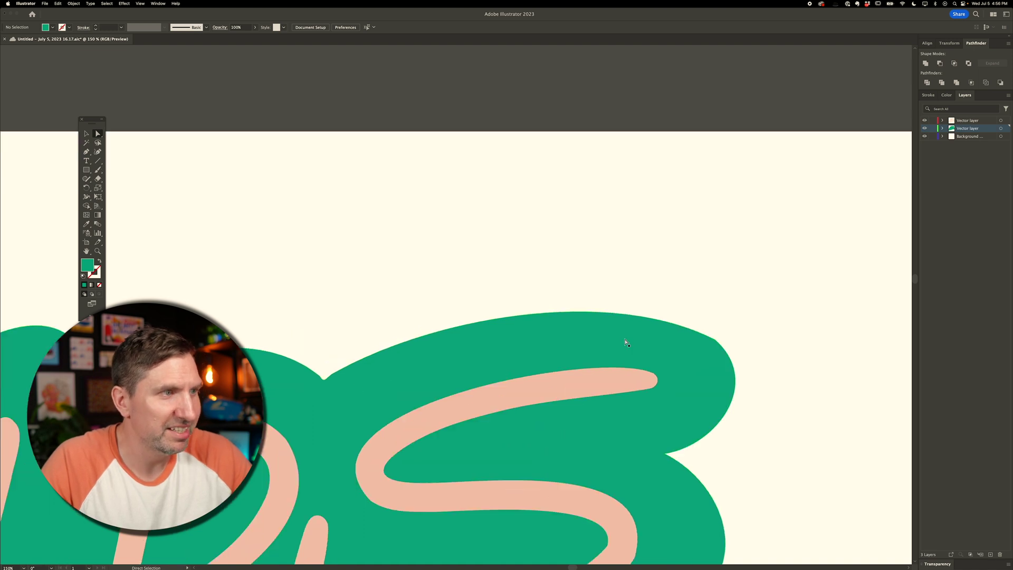
scroll(580, 343, right, 5)
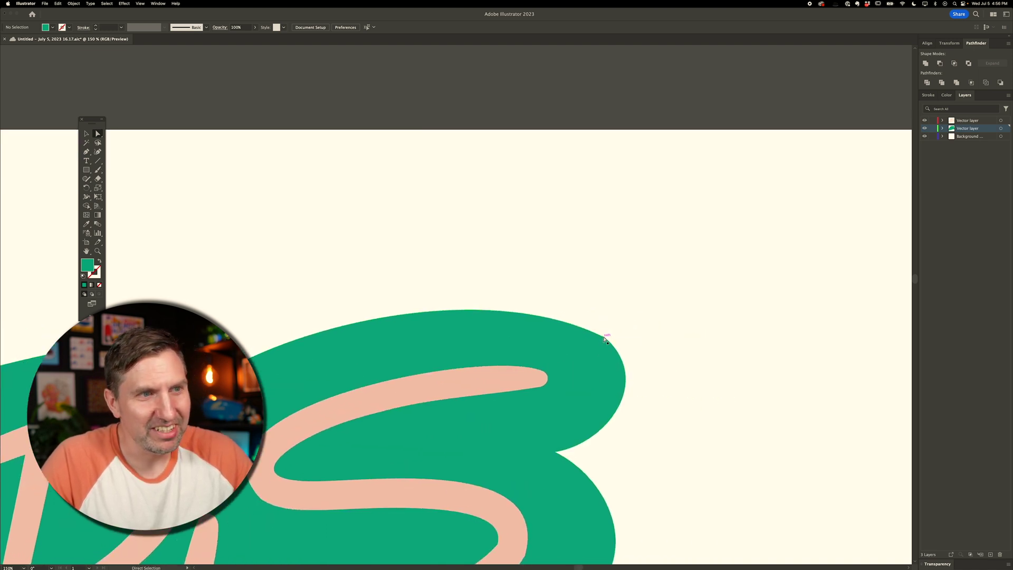
click(605, 341)
drag(655, 383, 663, 364)
click(656, 324)
- Widen and soften the small notch in the green backing's top edge between the R and the S by reshaping its anchors
key(super+equal)
key(super+equal)
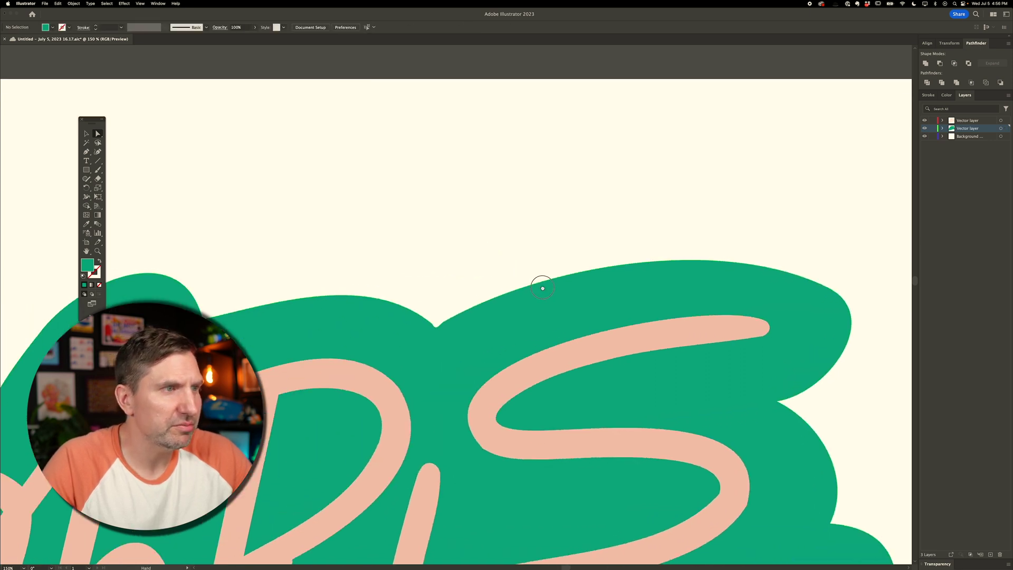
key(super+equal)
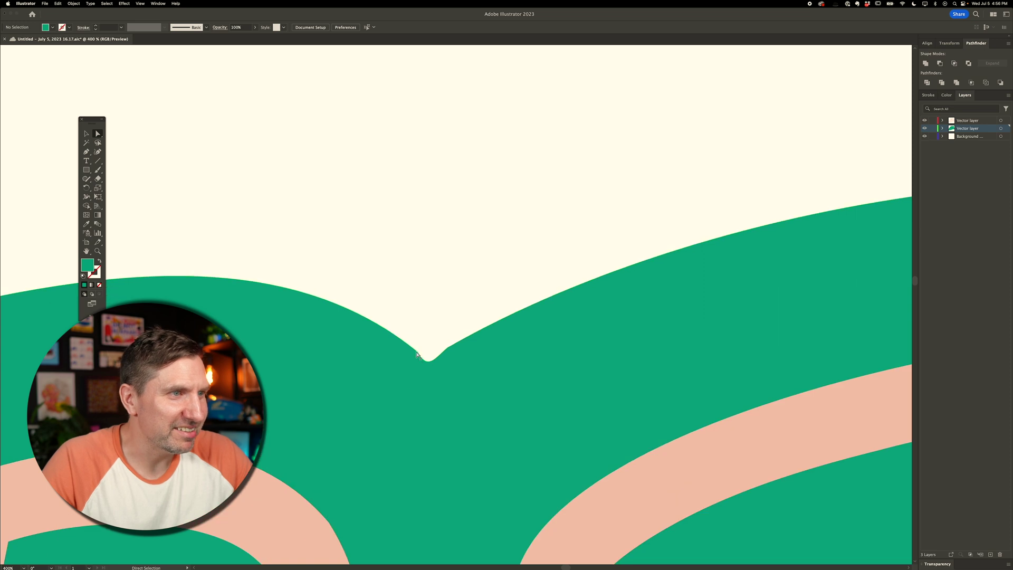
key(a)
click(430, 370)
drag(429, 374, 437, 358)
key(super+equal)
drag(456, 304, 437, 316)
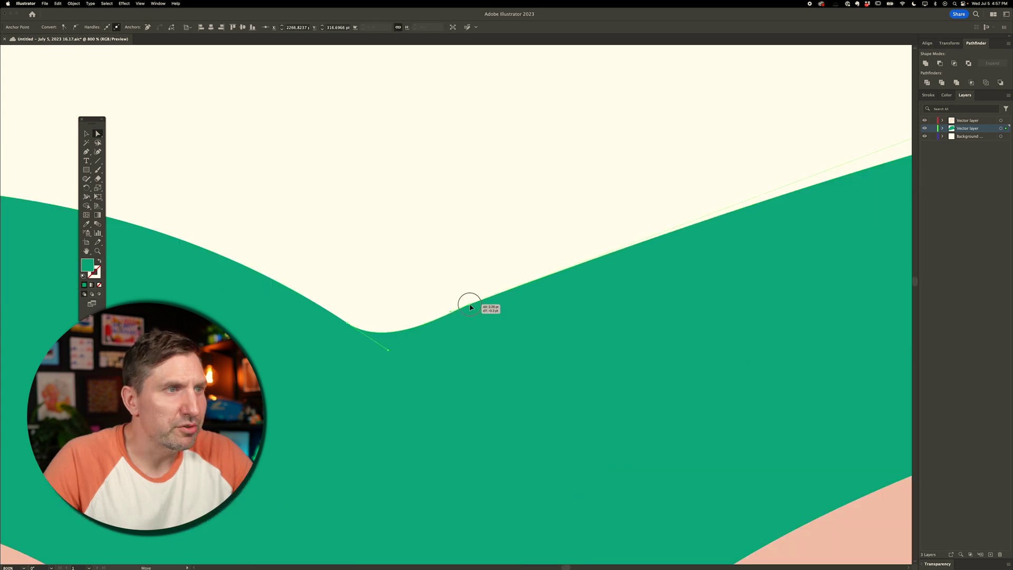
click(433, 303)
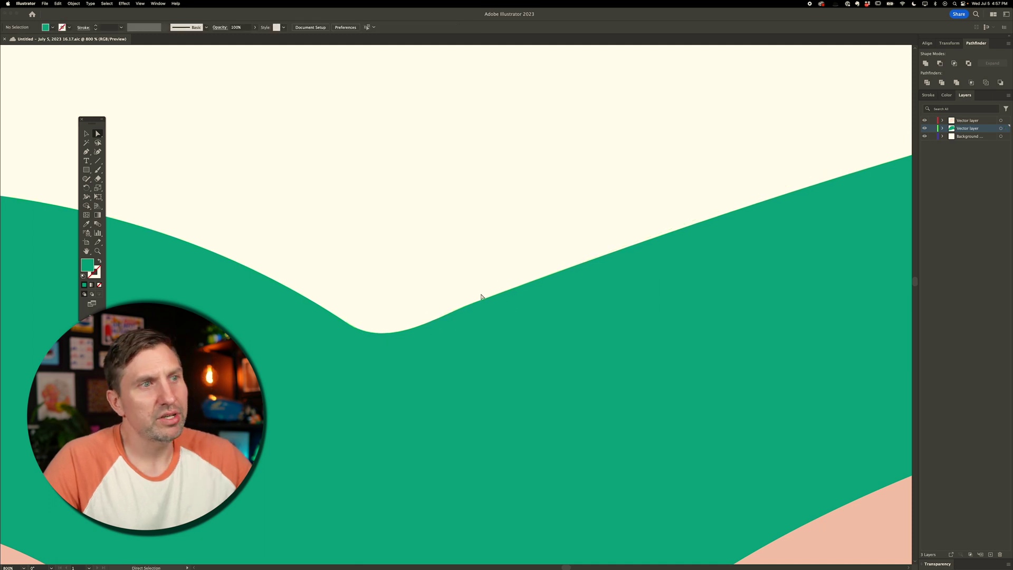
scroll(680, 297, down, 10)
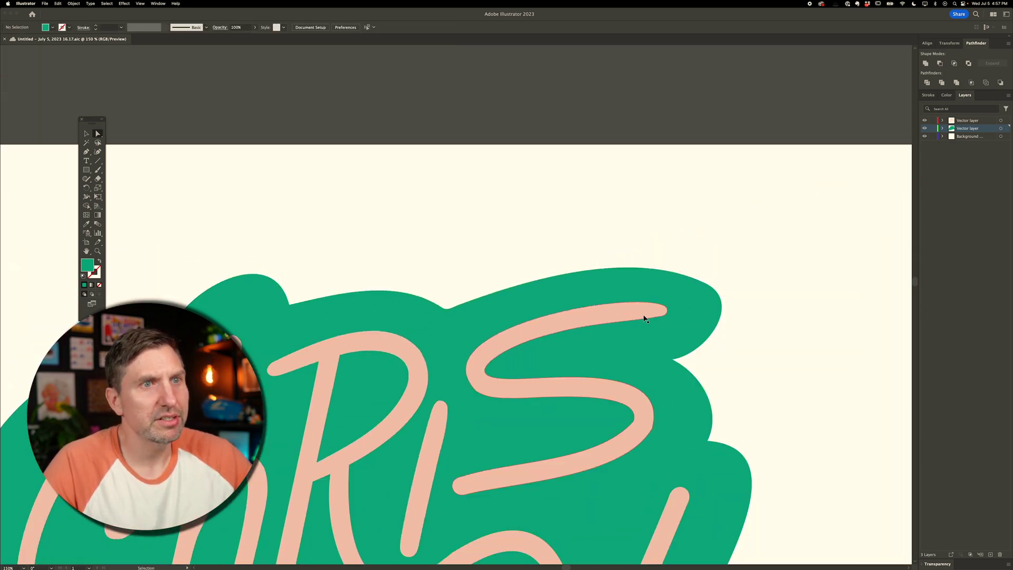
- Hide the green backing's layer, and select and copy all the lettering on the top vector layer
click(86, 133)
key(space)
drag(617, 380, 665, 299)
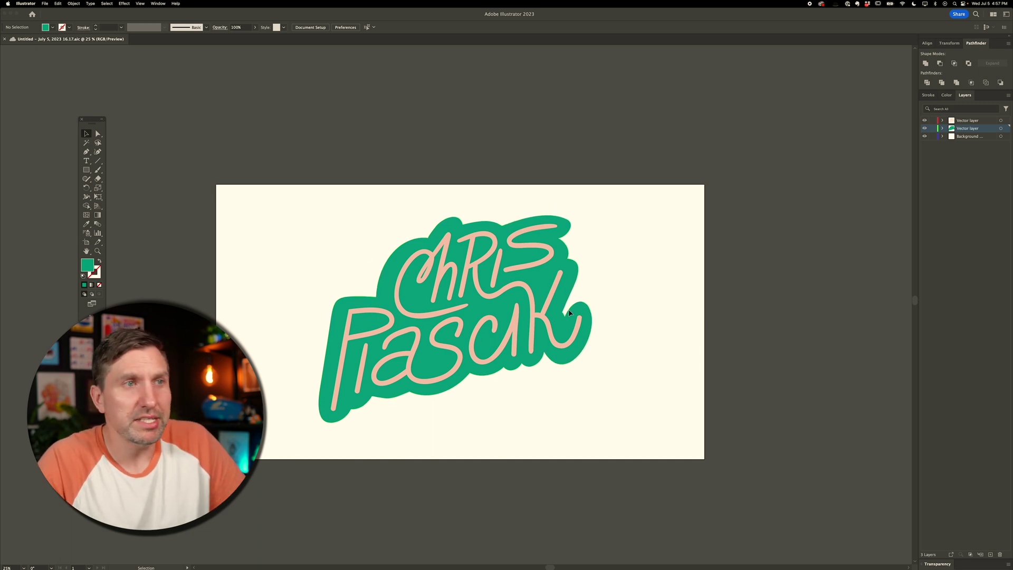
click(925, 128)
click(977, 121)
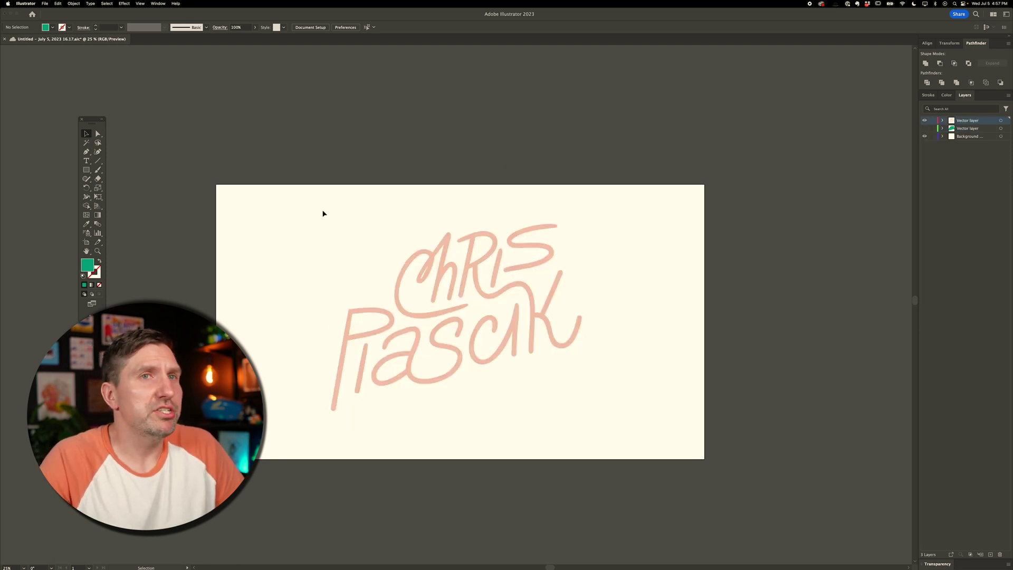
drag(324, 213, 626, 393)
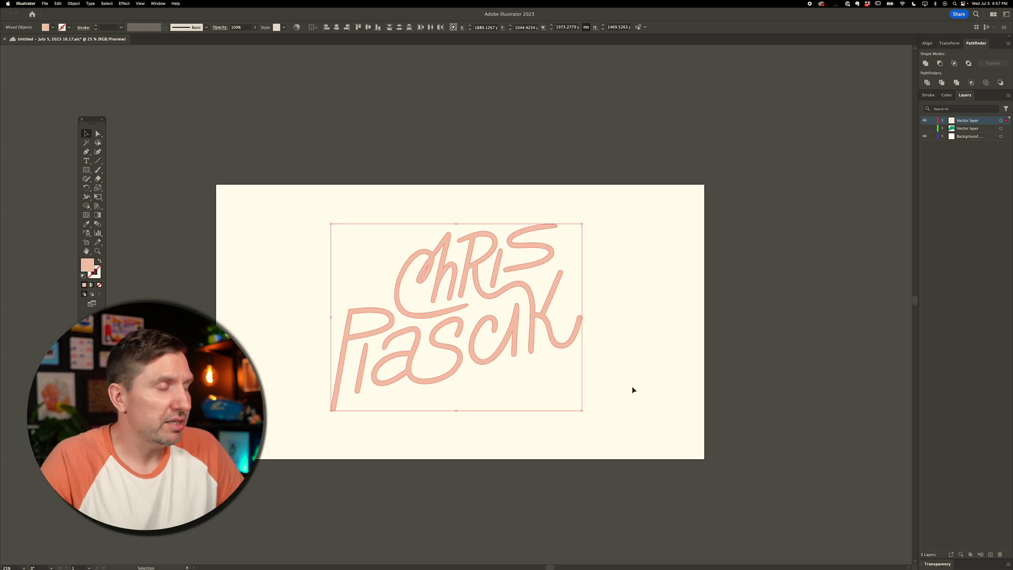
key(a)
key(v)
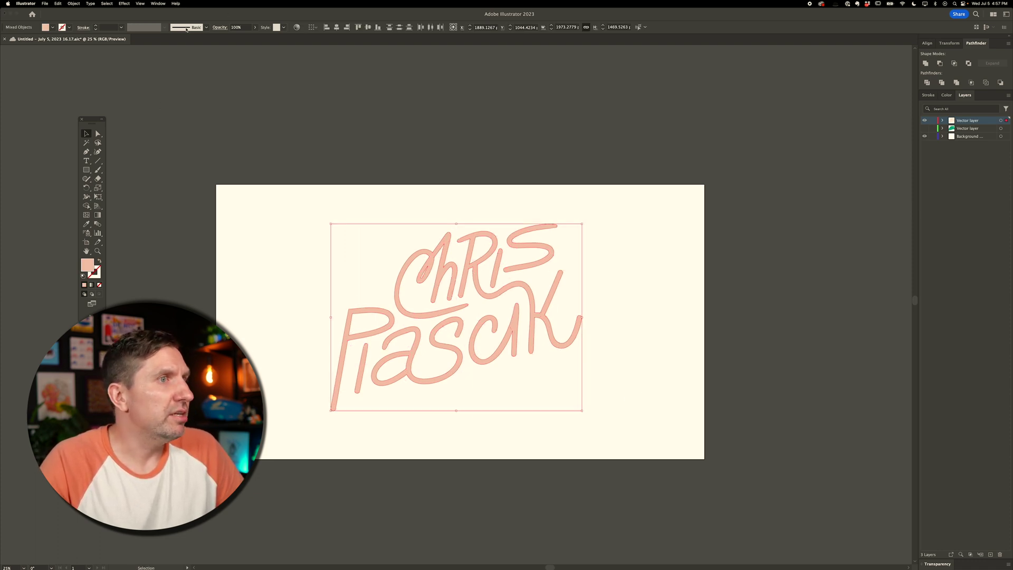
click(266, 97)
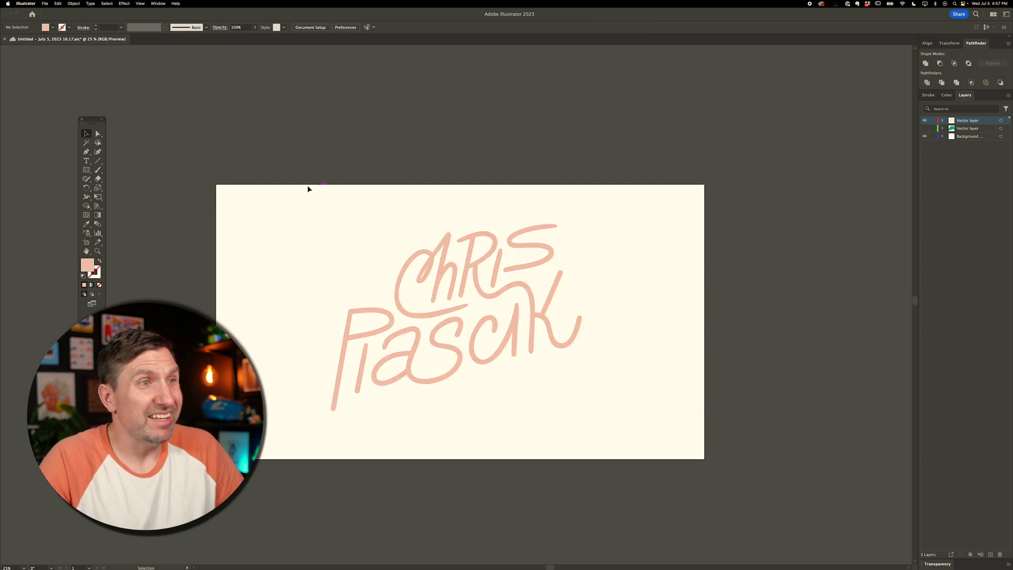
- Set up Offset Path on the whole lettering with a 60 pt offset, comparing Round and Bevel joins and settling on Round
drag(309, 189, 645, 420)
key(a)
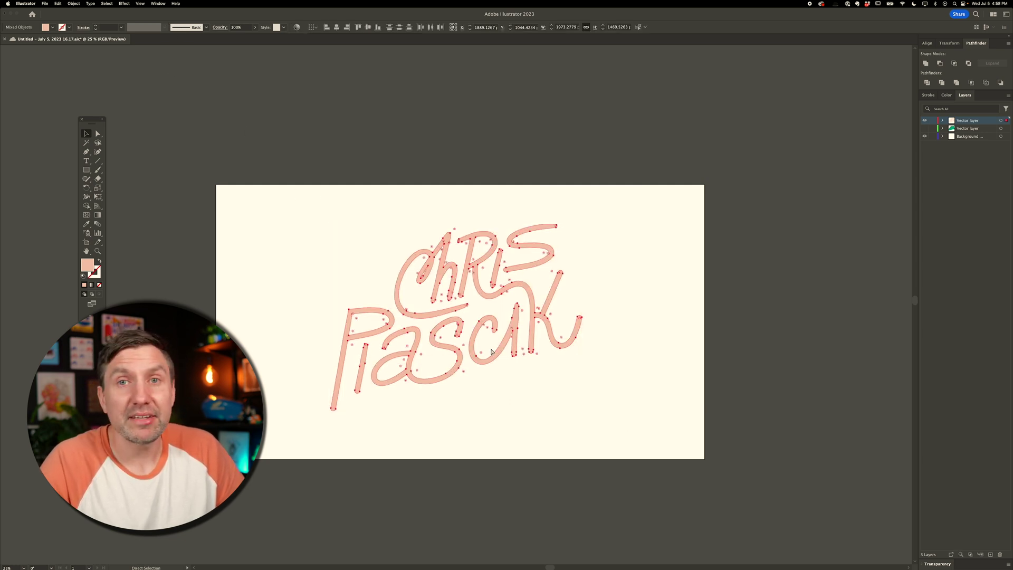
key(v)
click(74, 3)
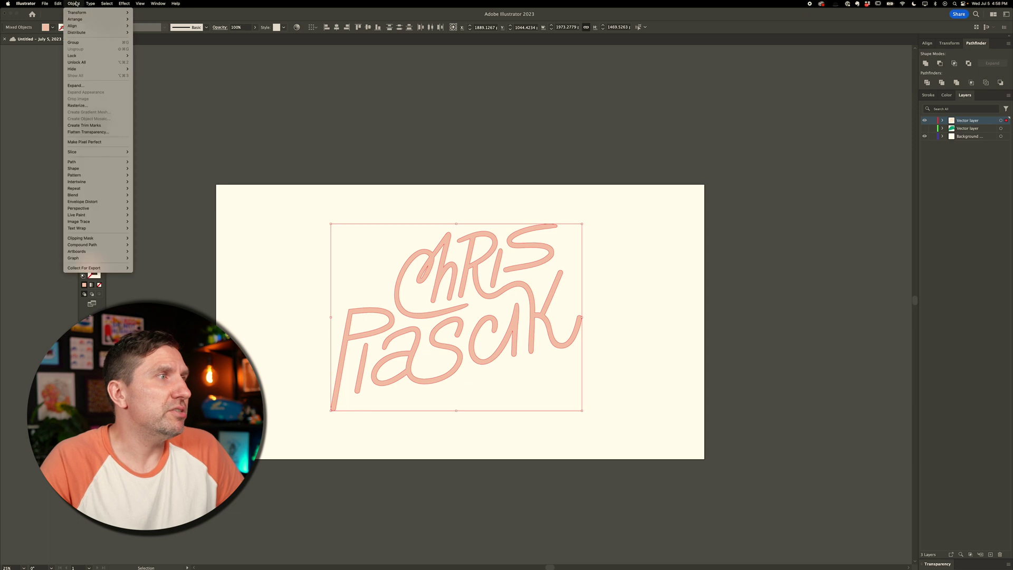
mouse_move(111, 161)
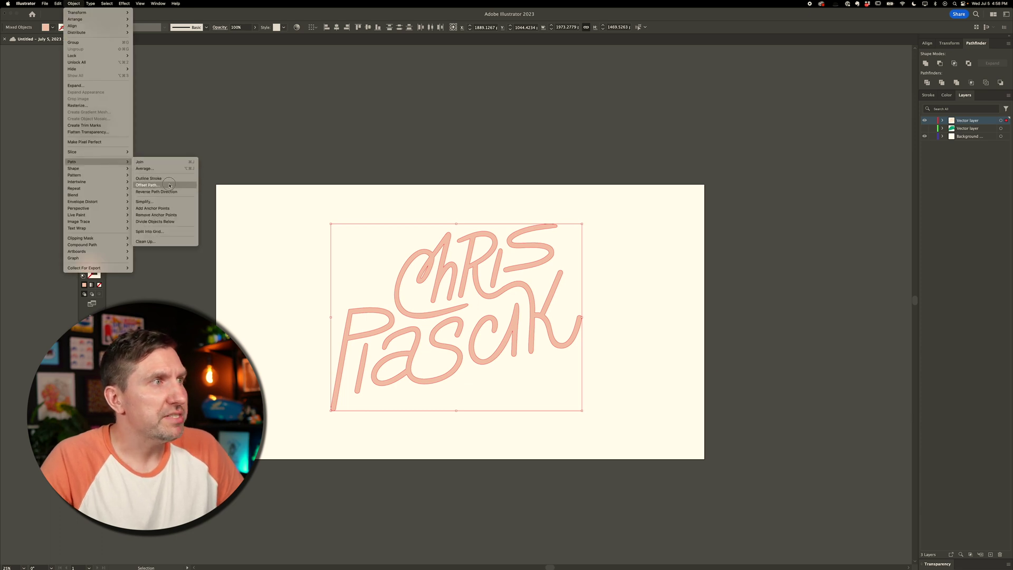
click(148, 185)
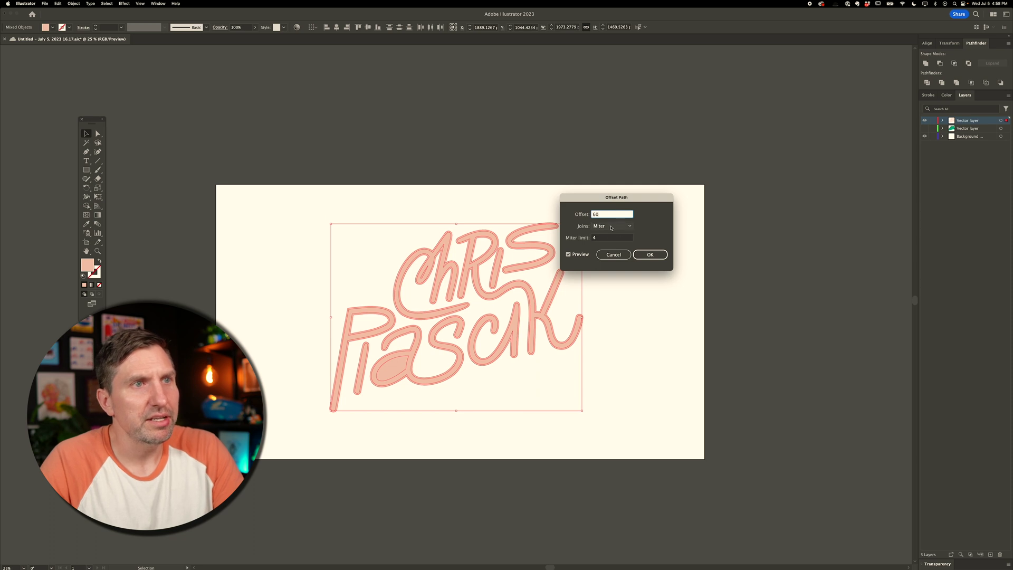
key(Tab)
click(614, 228)
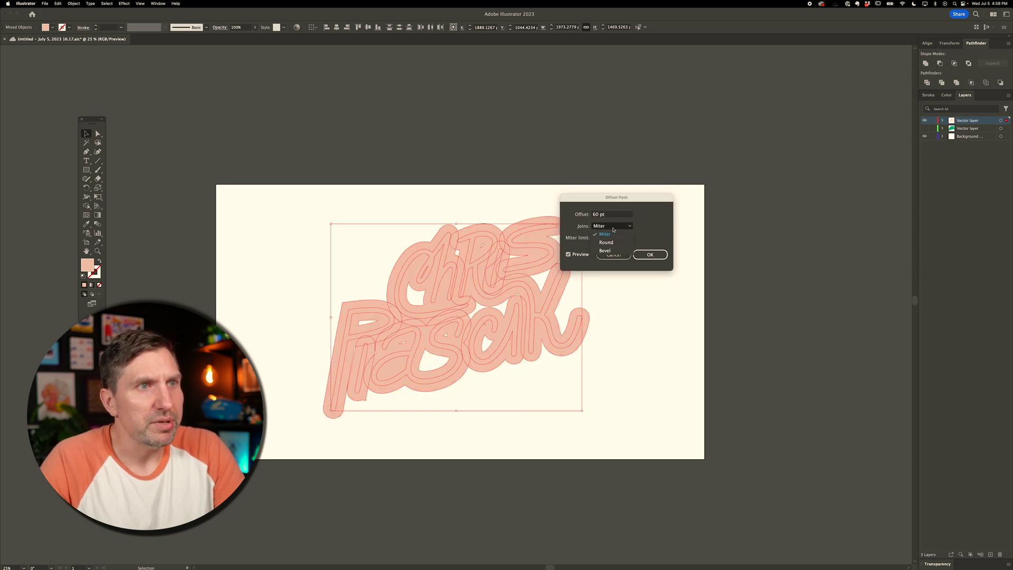
click(611, 243)
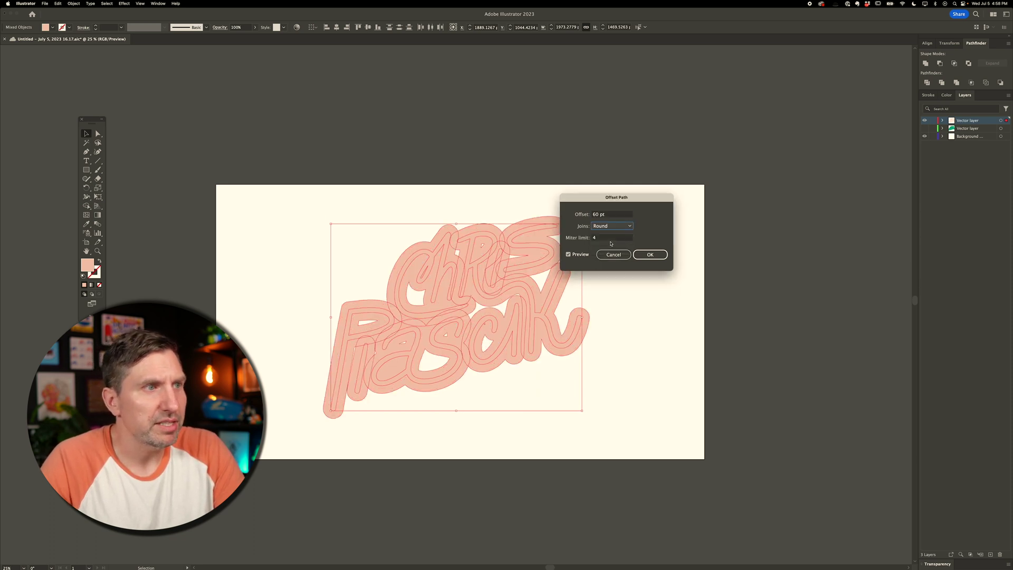
click(609, 227)
click(609, 250)
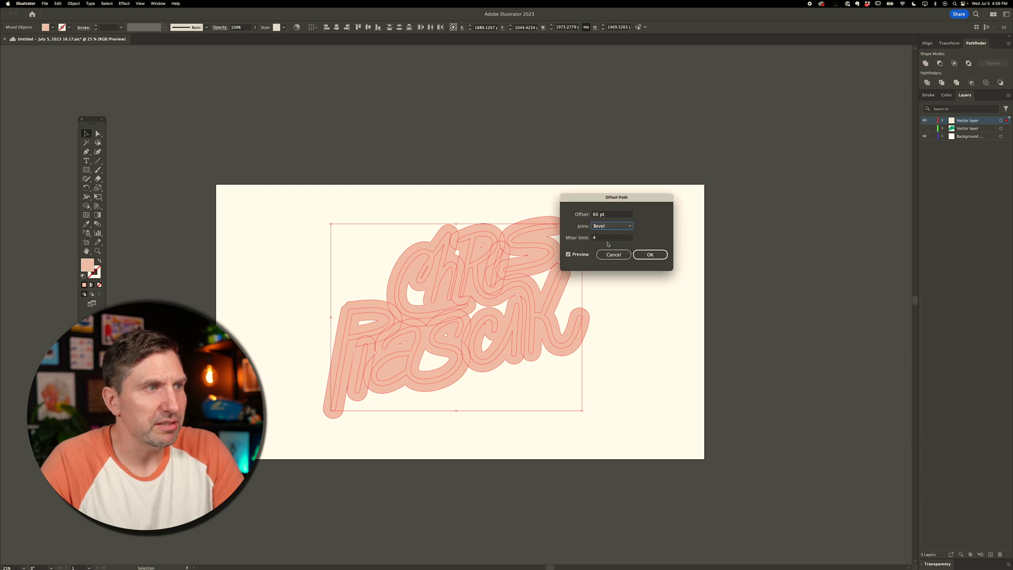
click(611, 227)
click(611, 242)
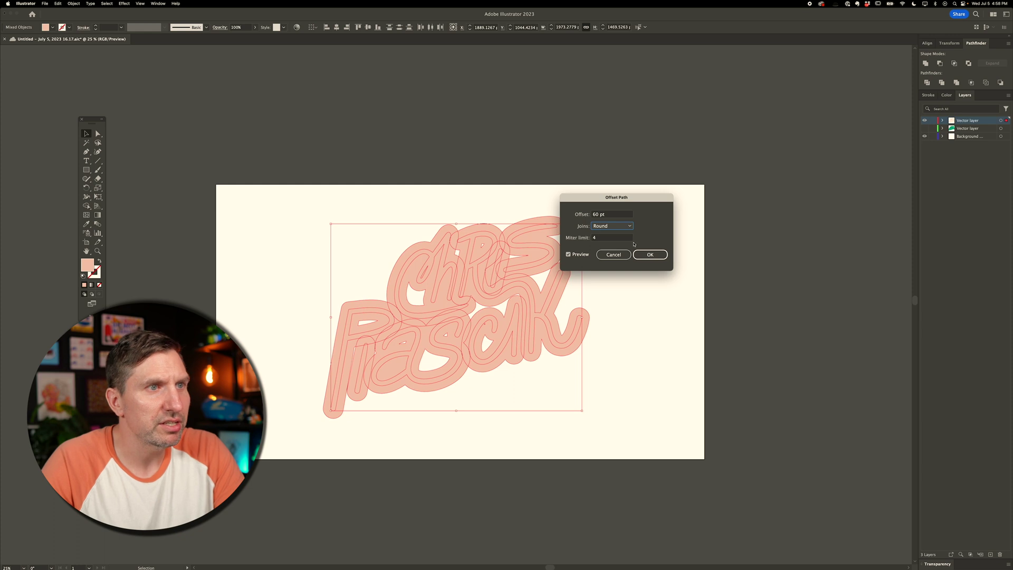
- Set the path offset to 80 pt and apply it to the lettering
click(608, 213)
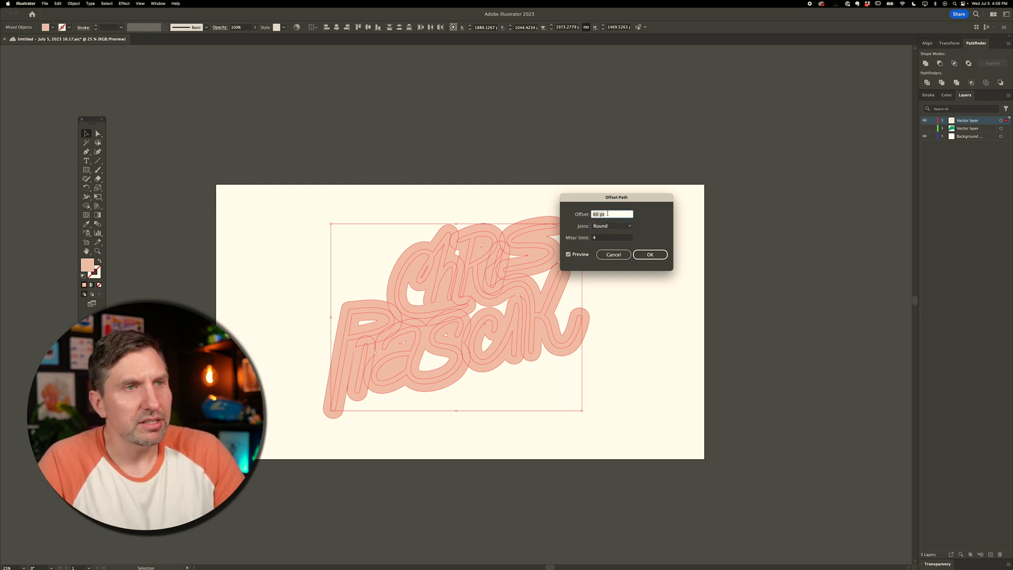
click(611, 240)
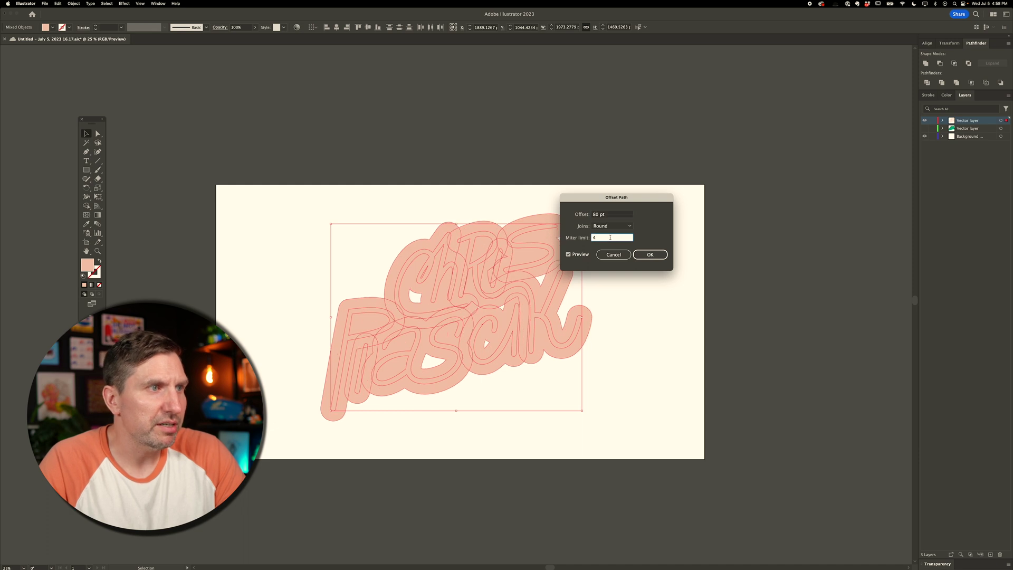
click(652, 254)
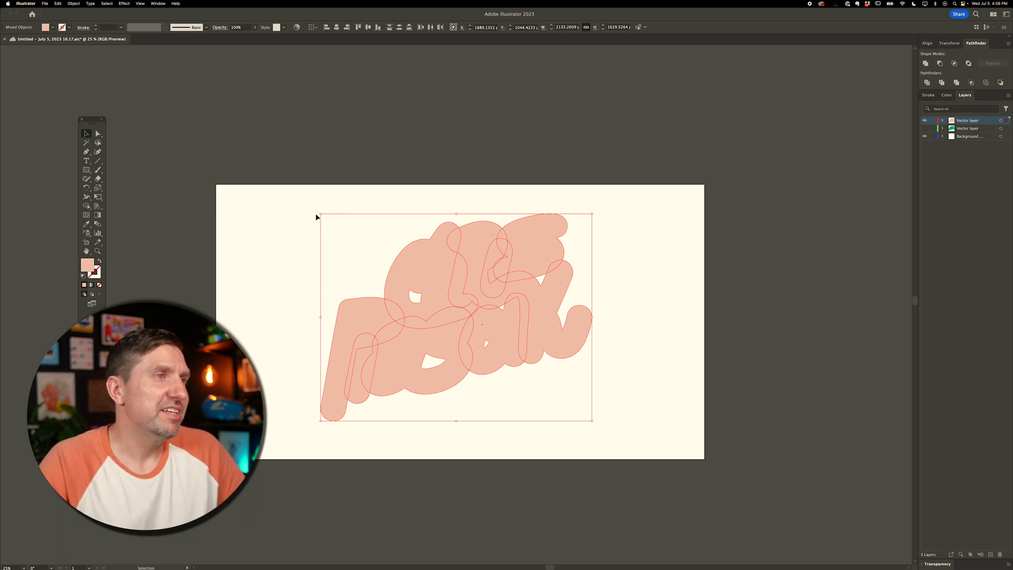
- Select all the lettering and offset paths and unite them into a single shape
click(279, 207)
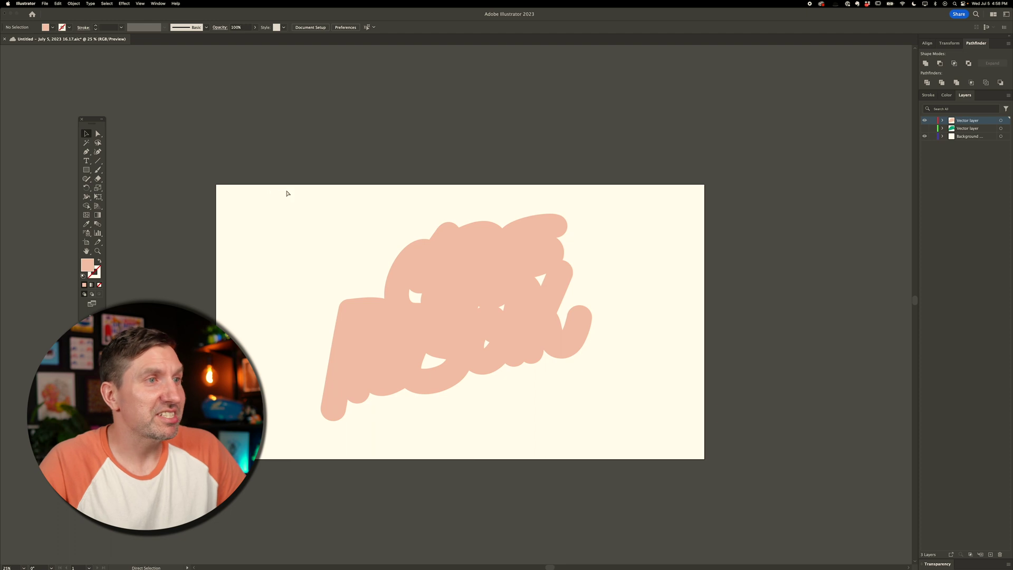
key(super+a)
key(v)
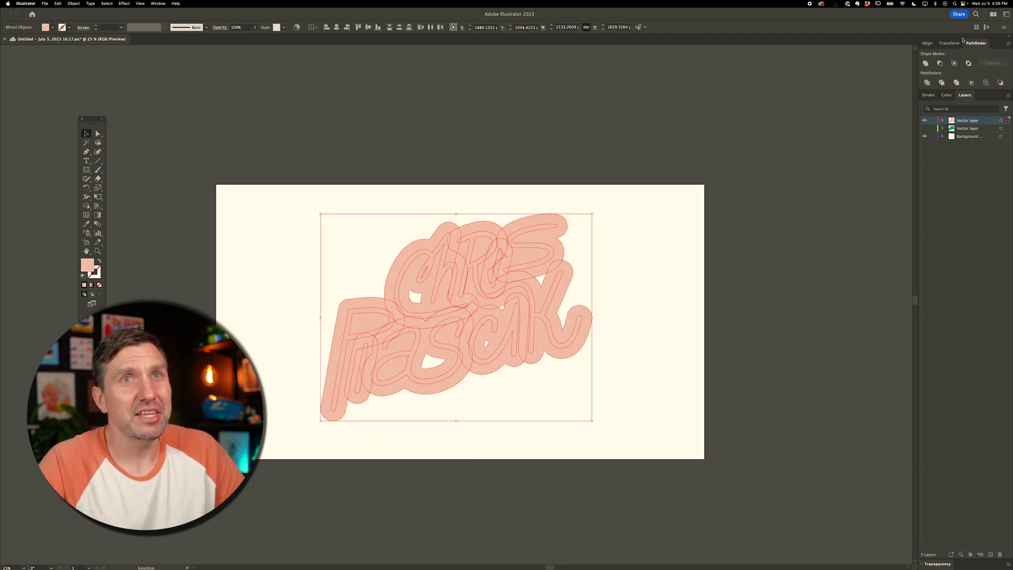
click(926, 63)
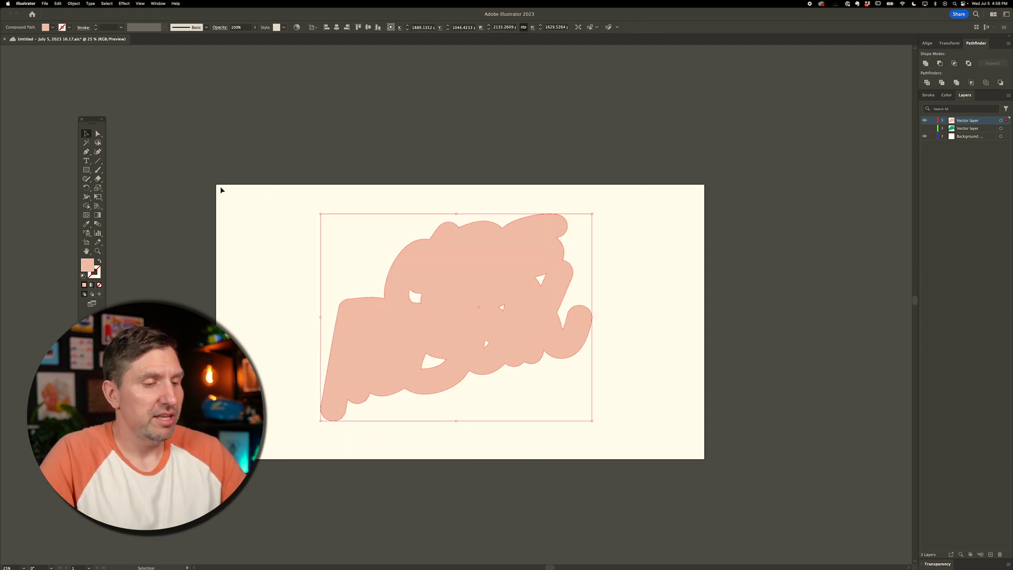
- Delete the upper-left hole inside the united offset shape, near the C
key(super+equal)
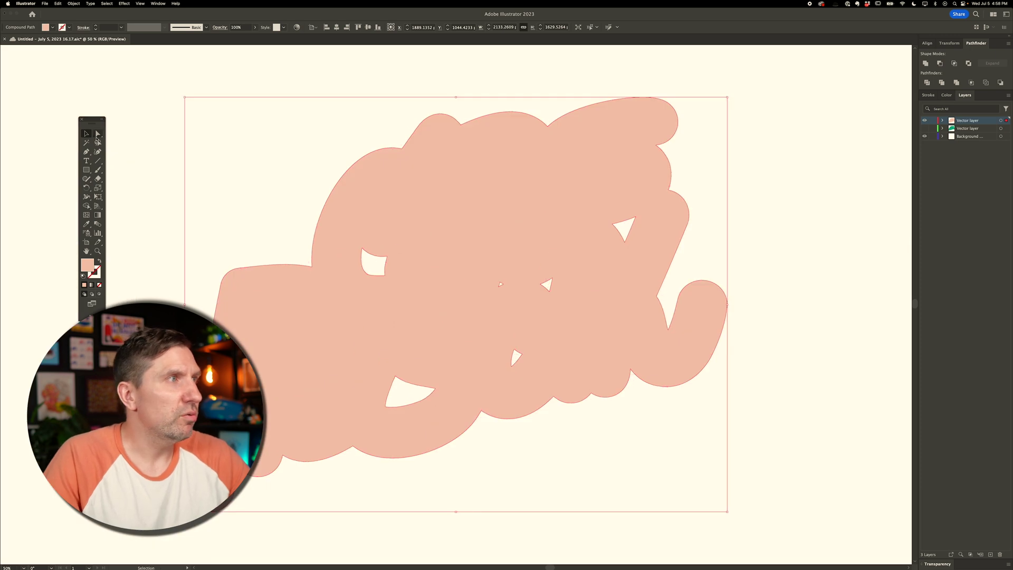
click(96, 135)
click(206, 149)
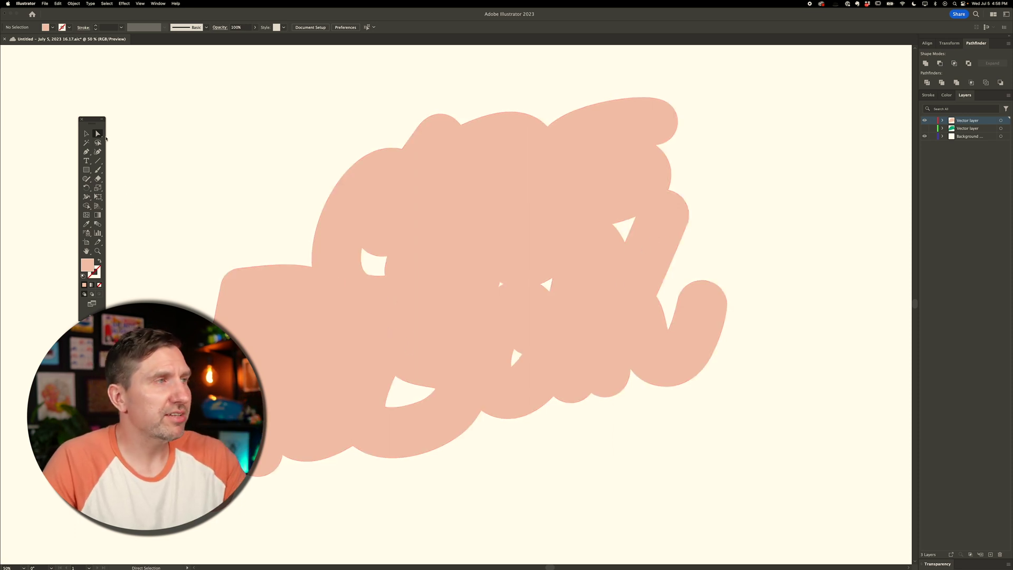
click(386, 273)
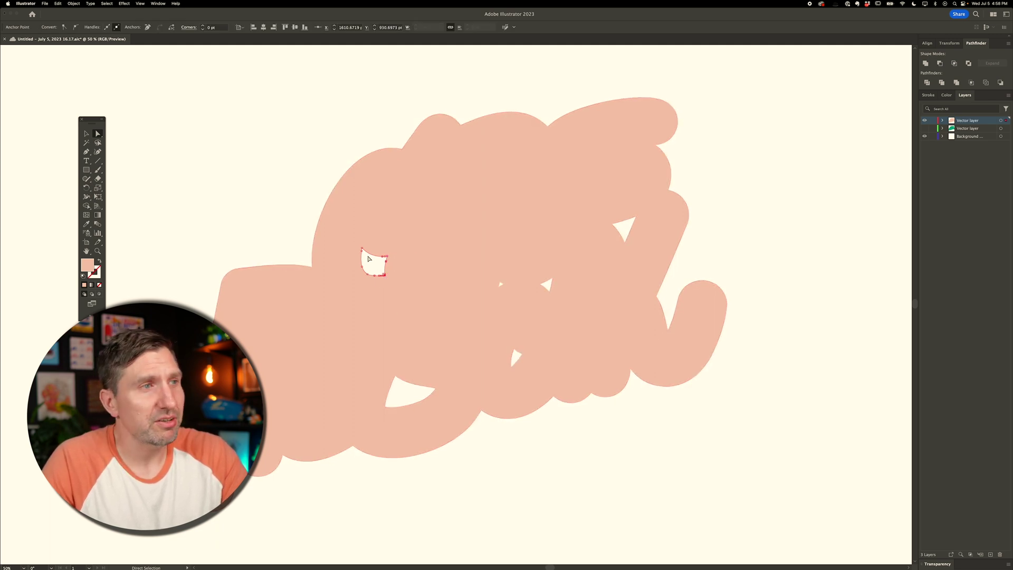
key(Delete)
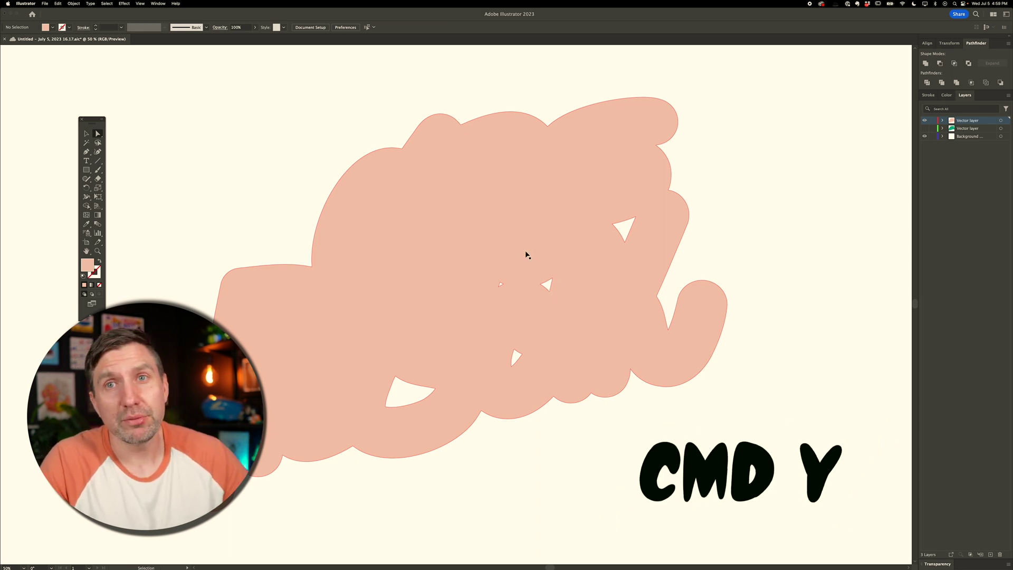
- In outline view, delete all the remaining small holes inside the united shape, leaving only its outer contour
key(super+y)
drag(384, 255, 569, 384)
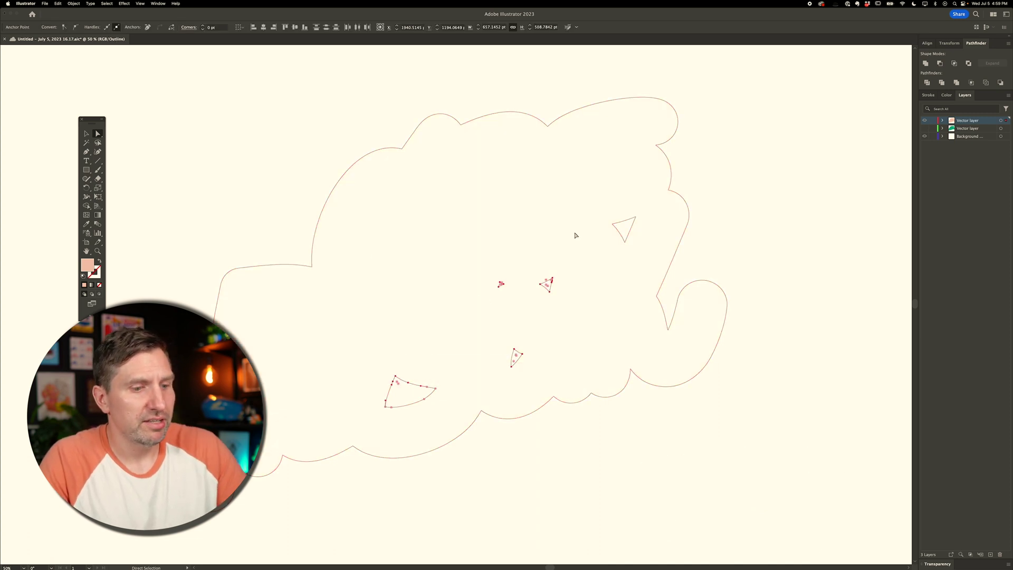
key(Delete)
drag(581, 199, 649, 249)
key(Delete)
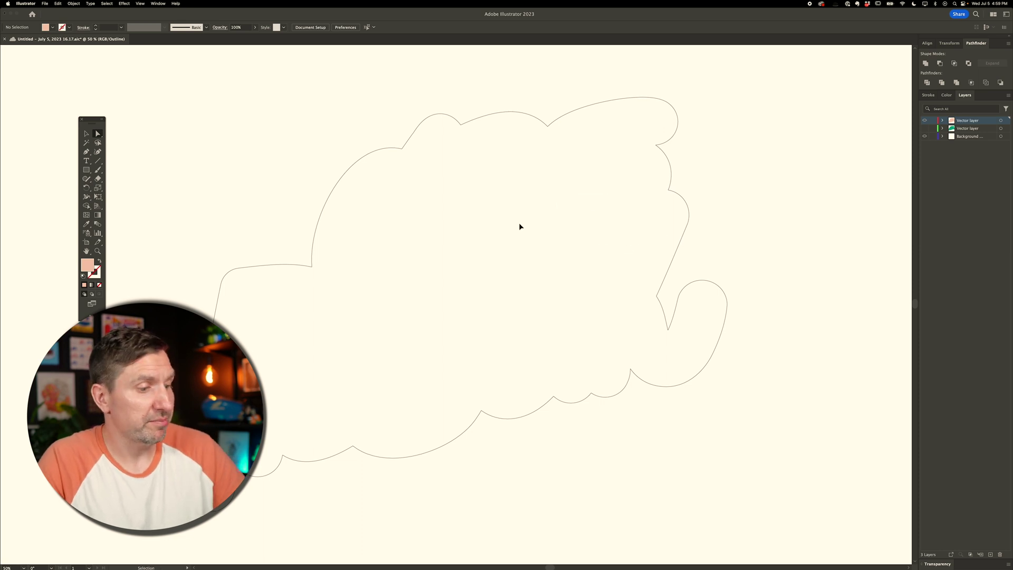
- Return to preview display and paste the copied lettering at its original position over the solid offset shape
key(super+y)
key(super+minus)
key(super+minus)
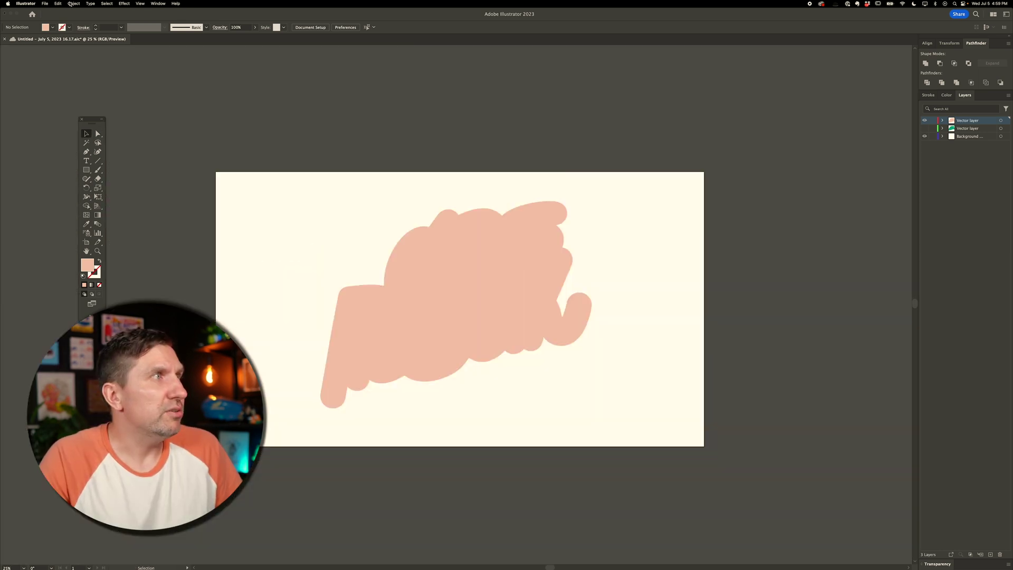
click(58, 4)
click(79, 63)
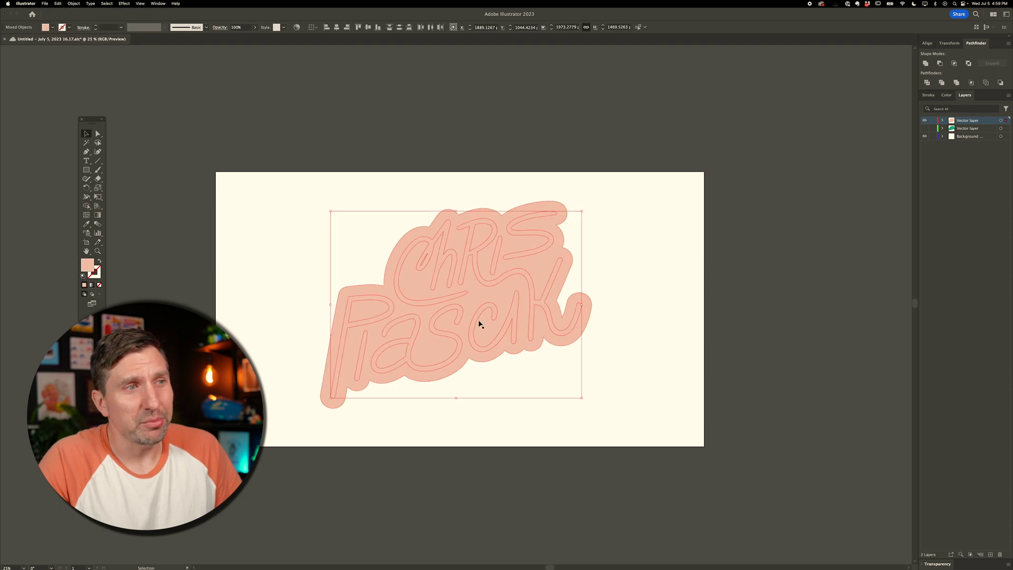
- Show the hand-drawn backing's layer again and recolour the offset shape with the green sampled from that backing
click(667, 281)
click(590, 296)
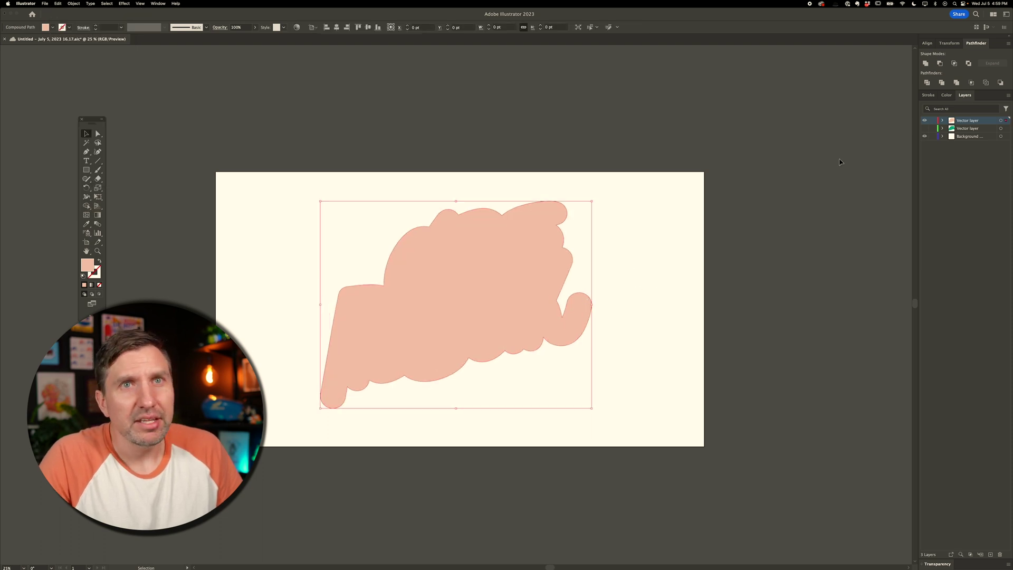
click(924, 128)
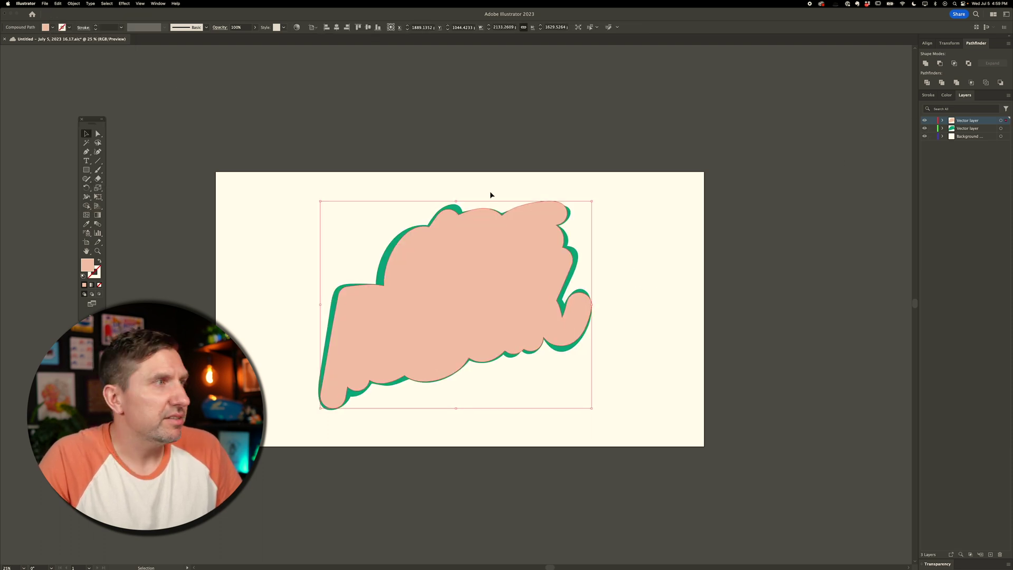
click(87, 224)
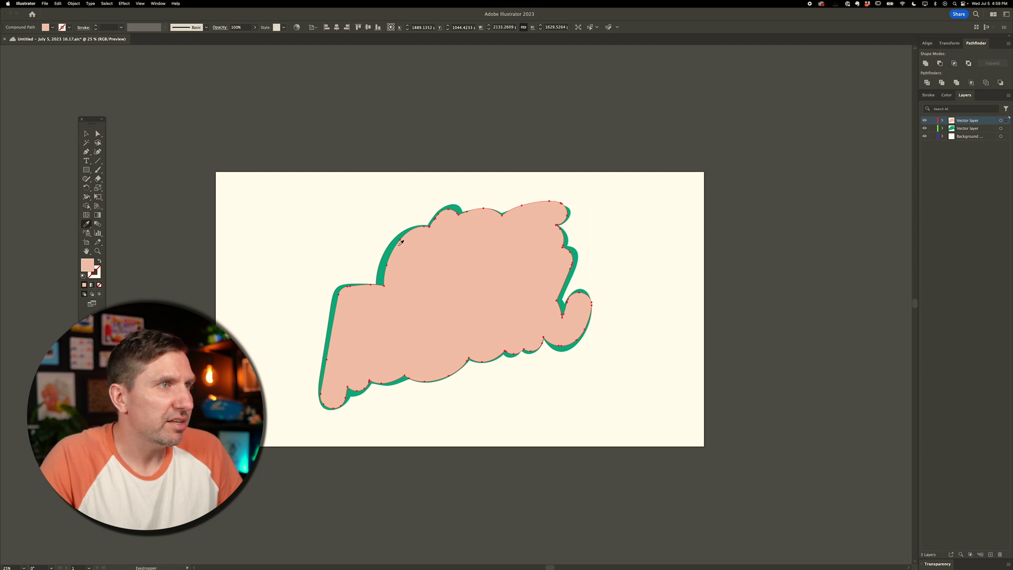
click(384, 247)
key(v)
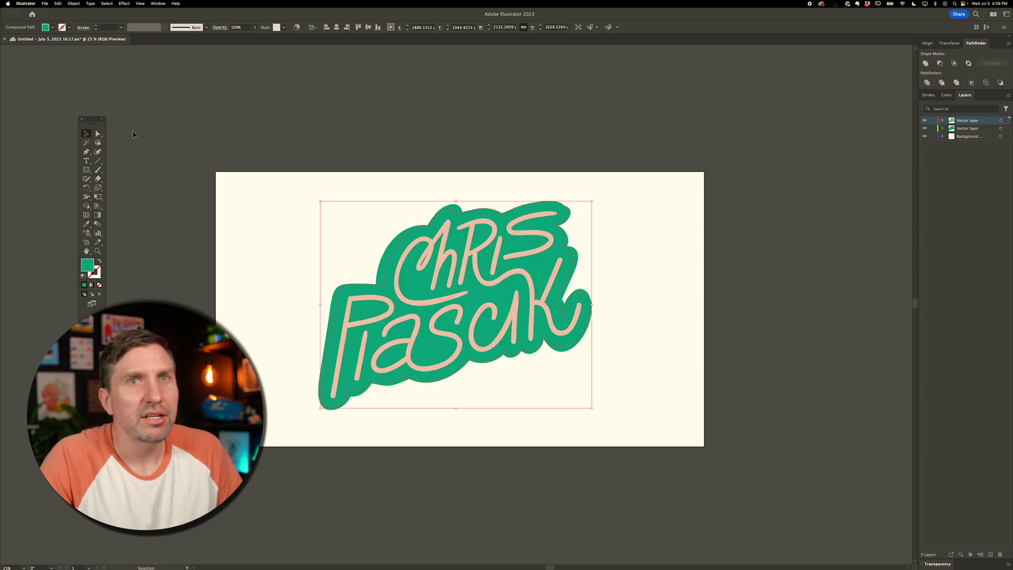
- Keep the offset backing hidden on its own layer and group the lettering with the hand-drawn green backing
click(925, 129)
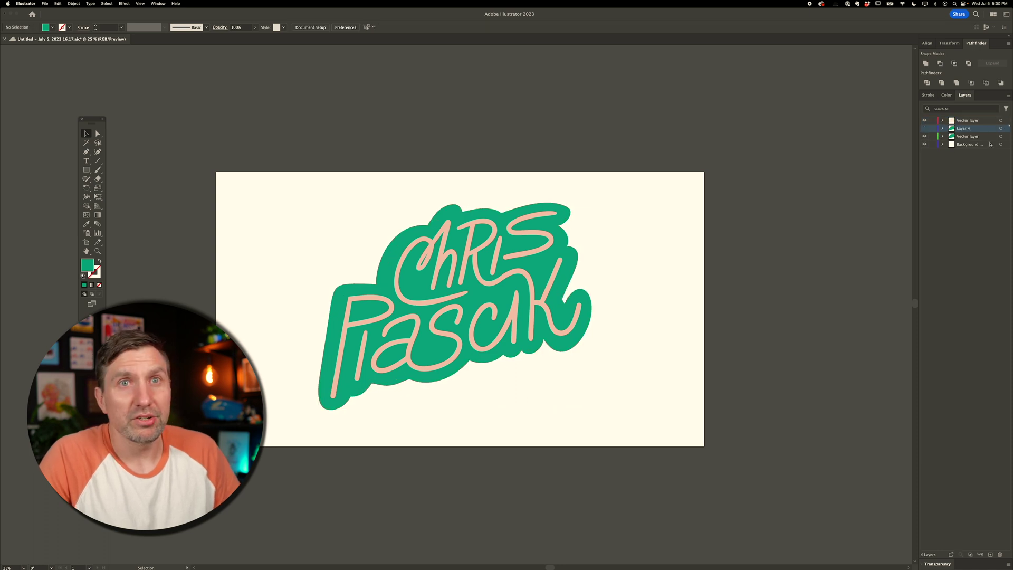
click(967, 138)
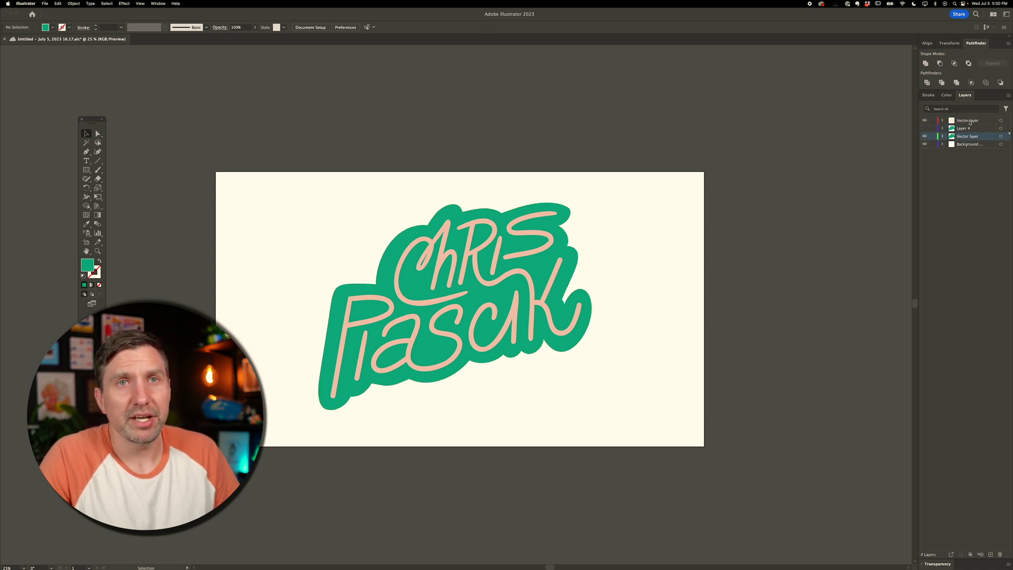
drag(289, 190, 615, 430)
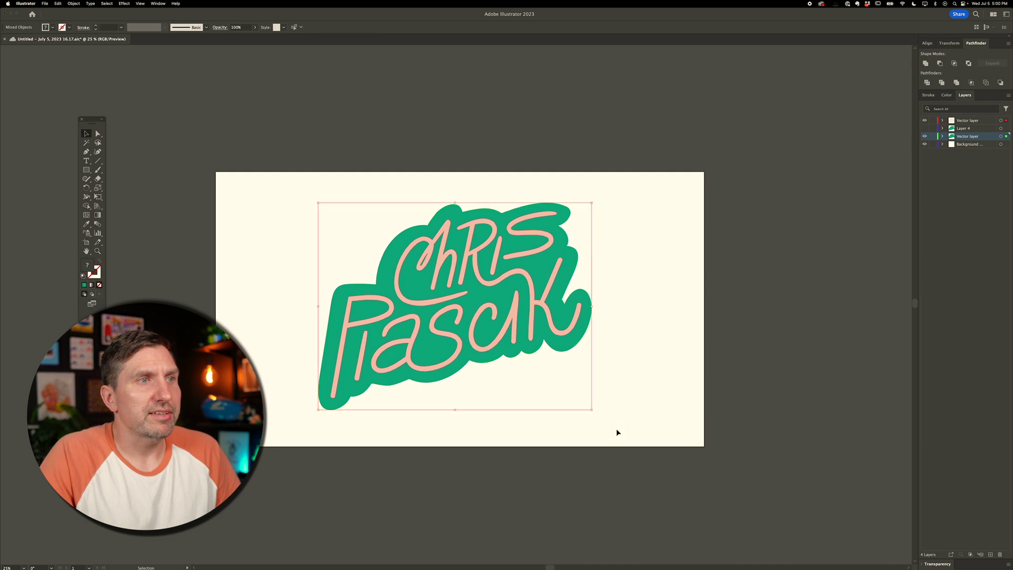
key(super+a)
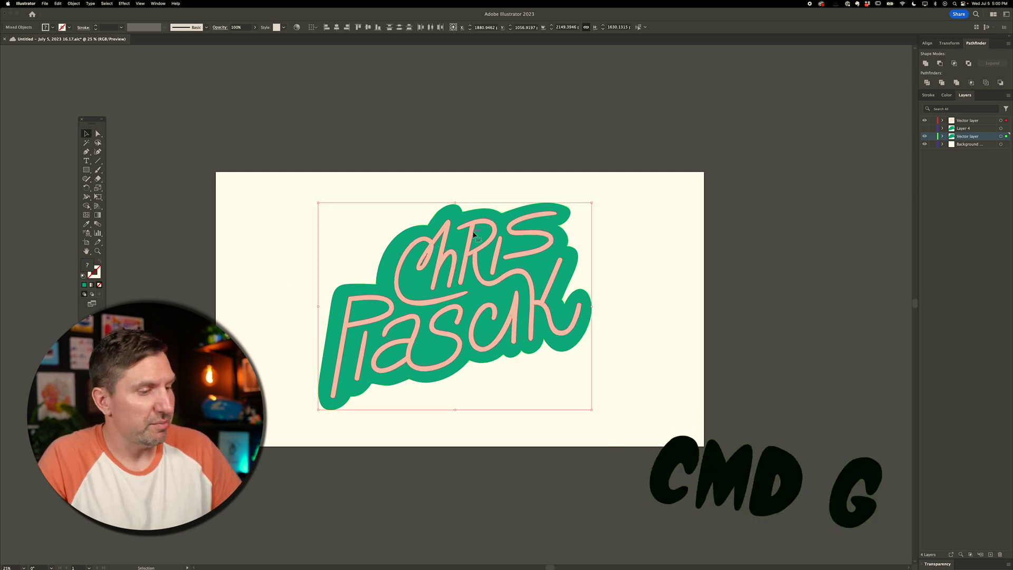
key(super+g)
click(702, 125)
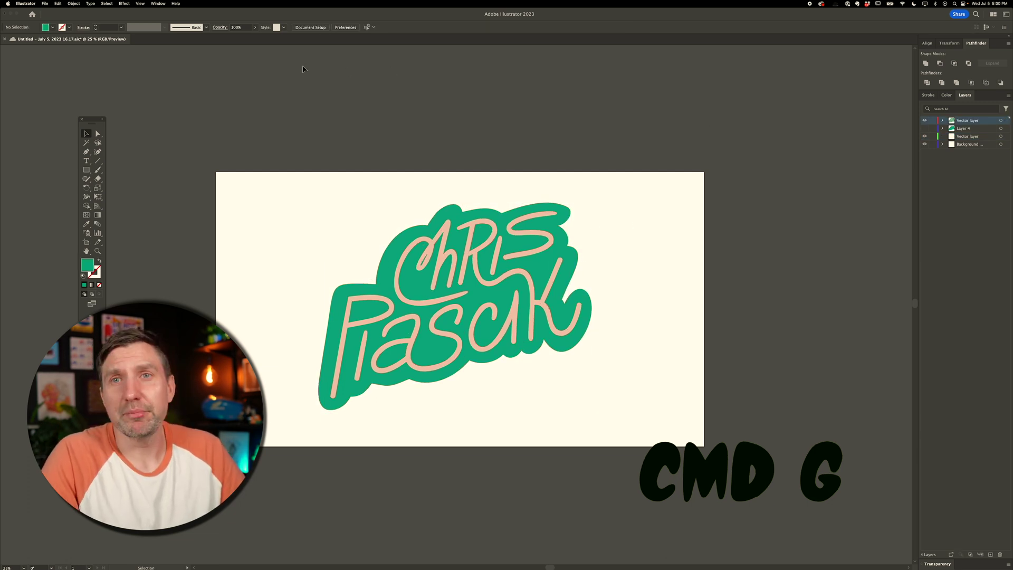
- Open the 3D and Materials settings and apply the Inflate effect to the grouped lettering and backing
click(159, 3)
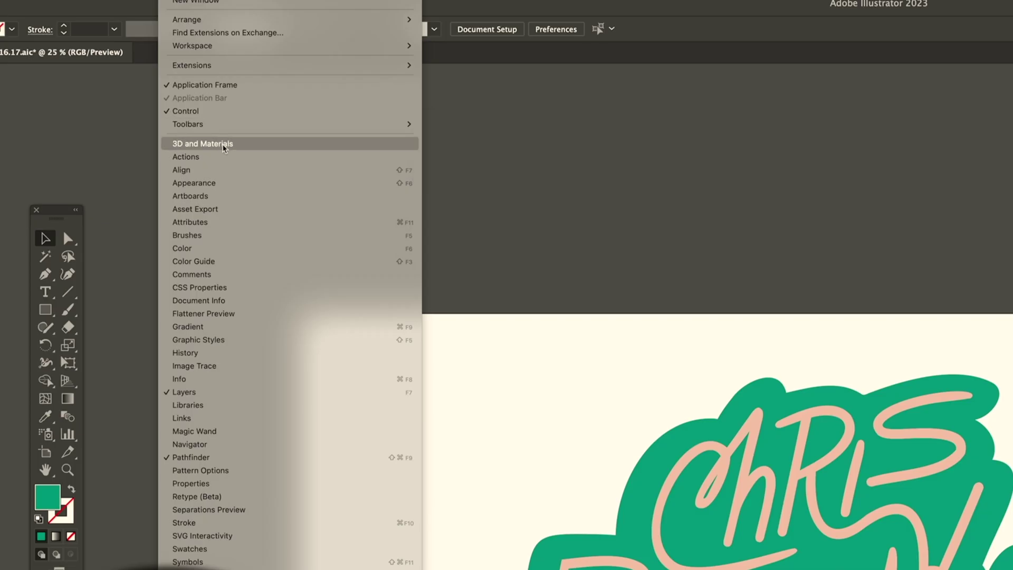
click(223, 148)
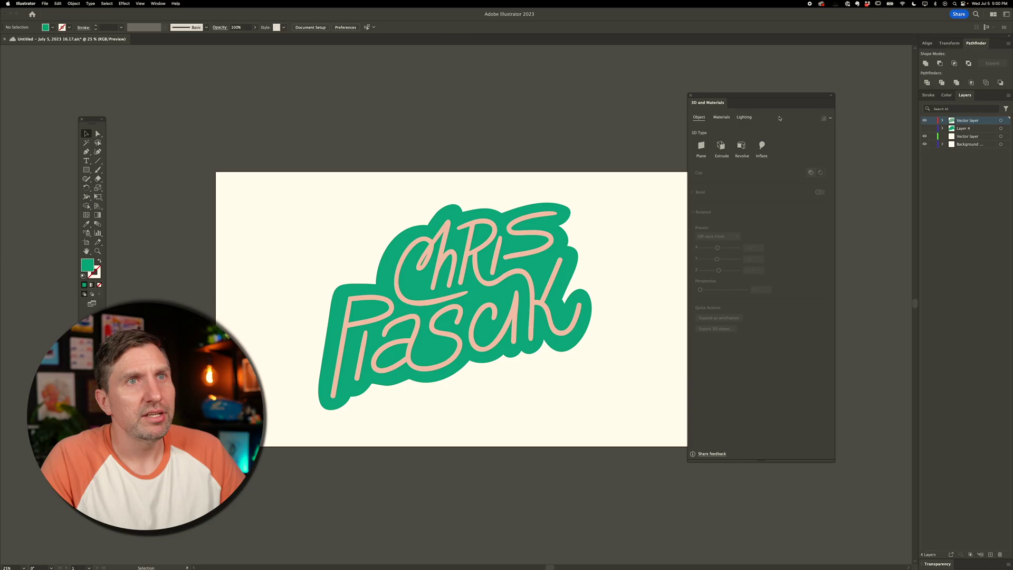
drag(748, 95, 748, 114)
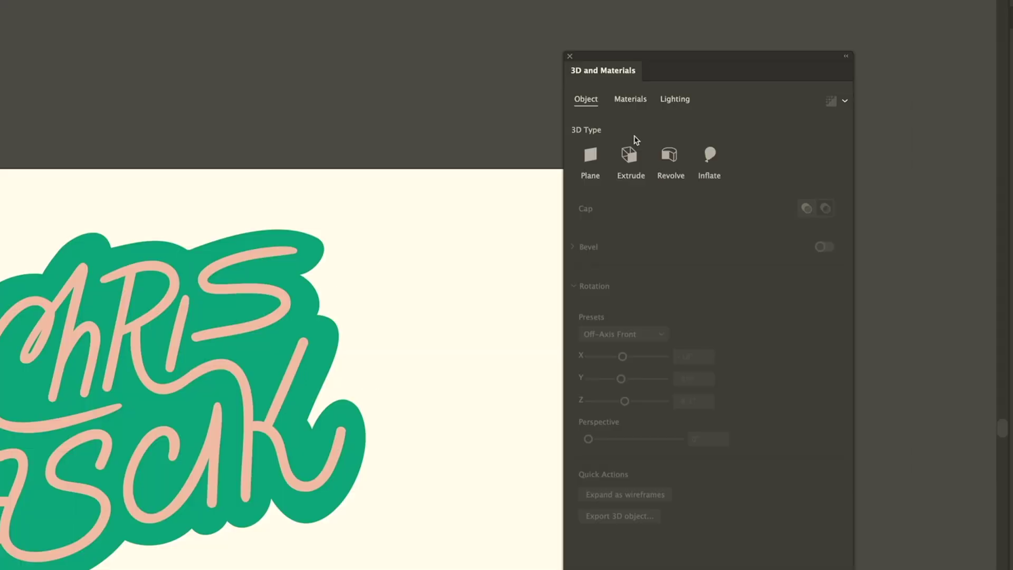
click(457, 306)
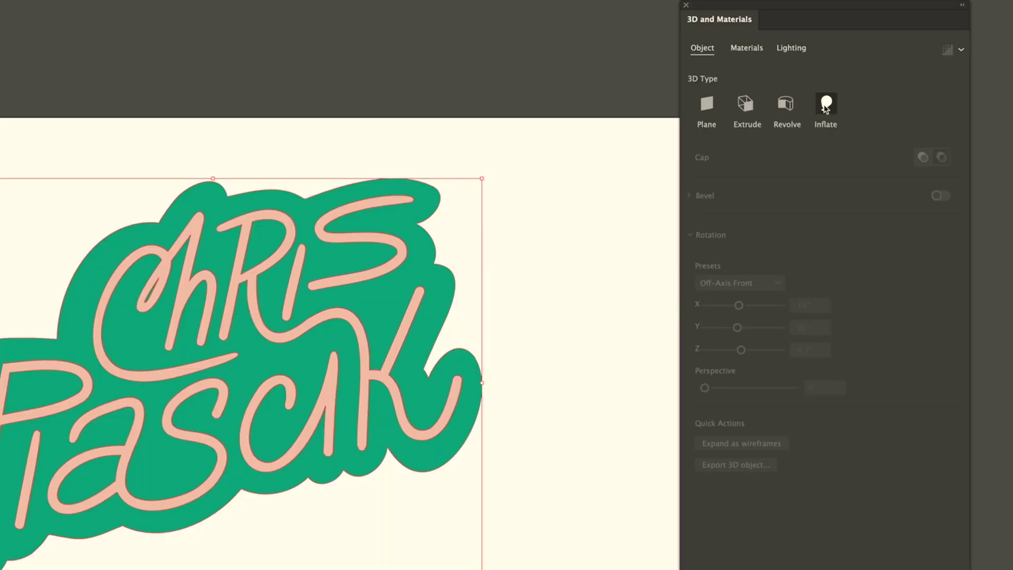
click(766, 166)
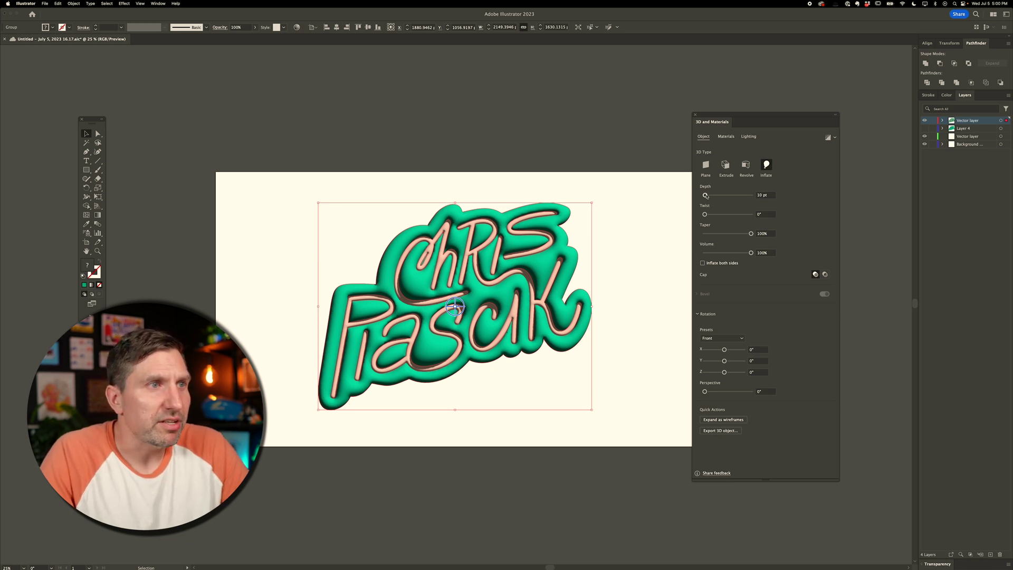
- Rotate the inflated group to about X 16.4°, Y -25.2°, Z -4.2° and set its depth to 46 pt
drag(708, 196, 717, 195)
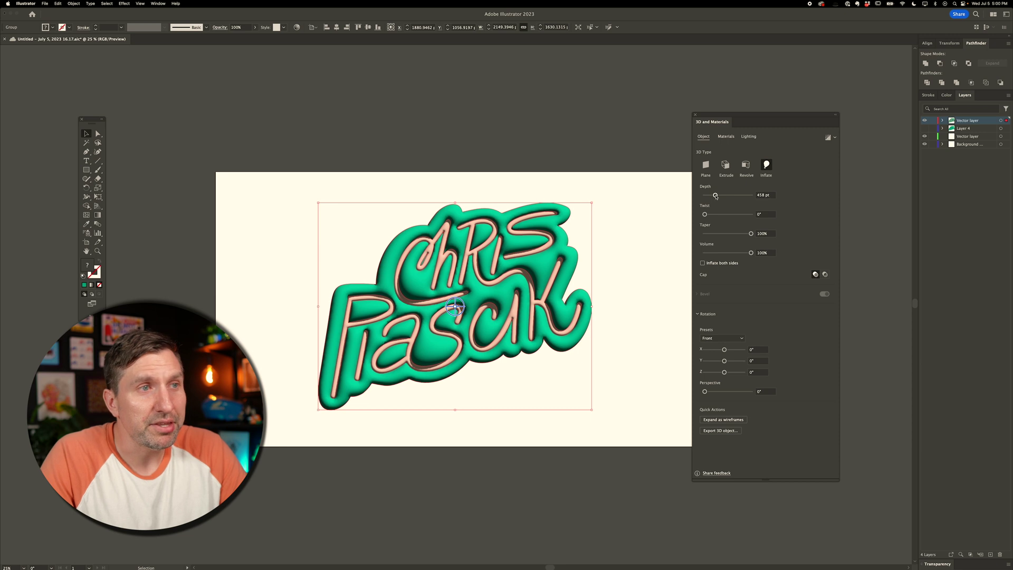
mouse_move(467, 307)
mouse_down()
mouse_move(465, 295)
mouse_move(454, 307)
mouse_up()
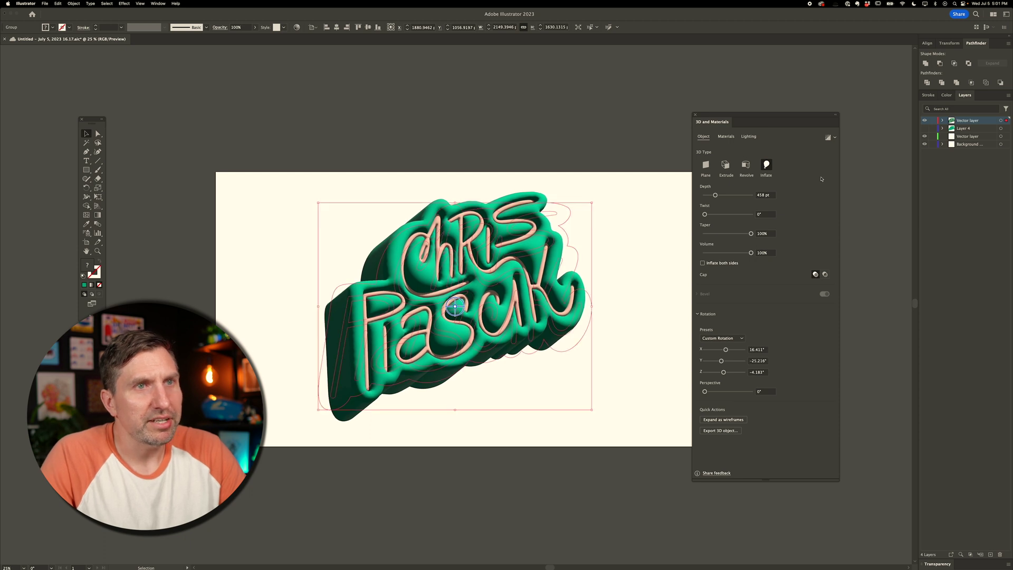
click(709, 197)
drag(708, 196, 707, 197)
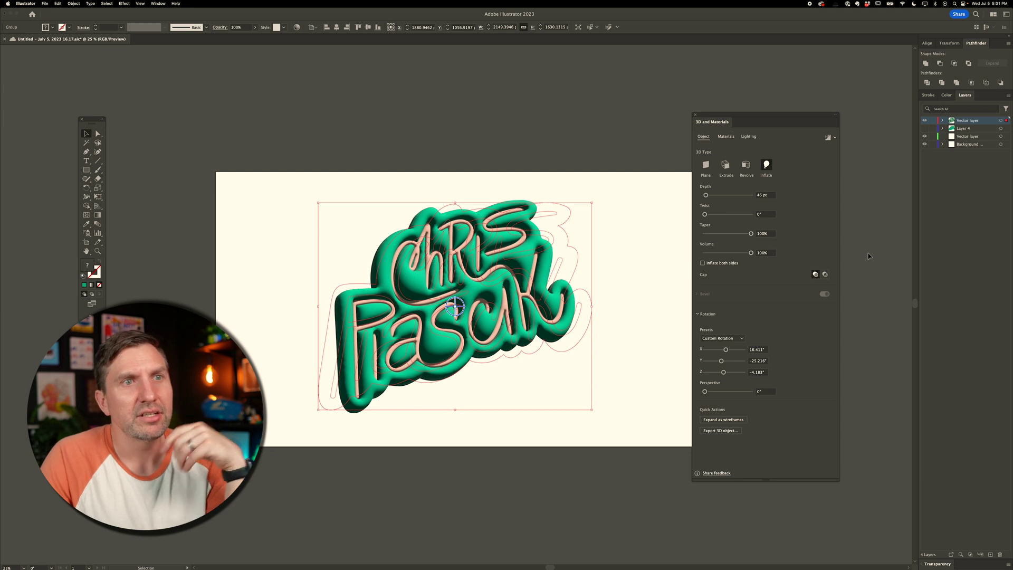
- Enable inflating both sides, shift the group to X 1920 pt and rotate it to about X 16.7°, Y -25.2°, Z -4°
click(703, 263)
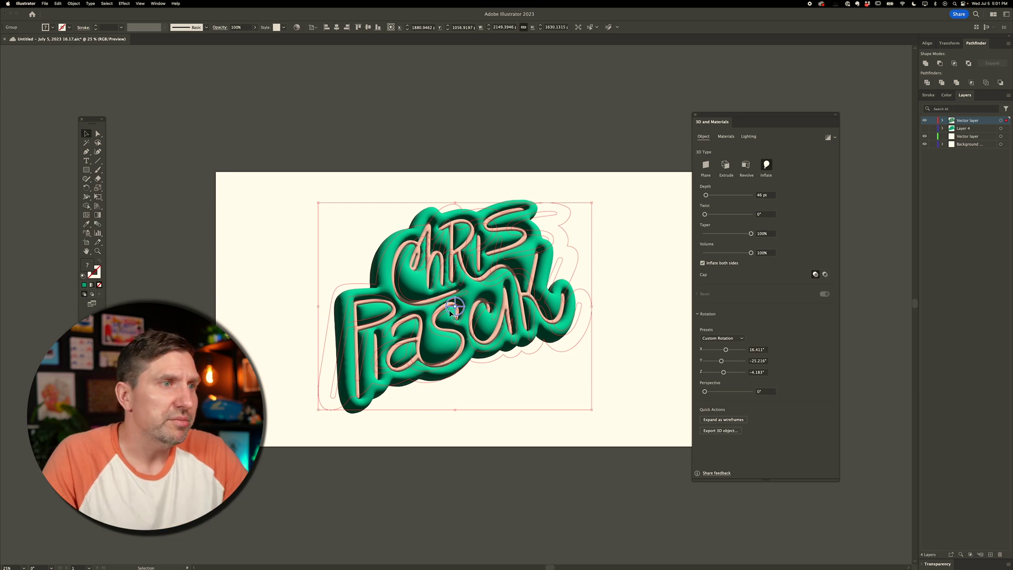
drag(452, 310, 409, 316)
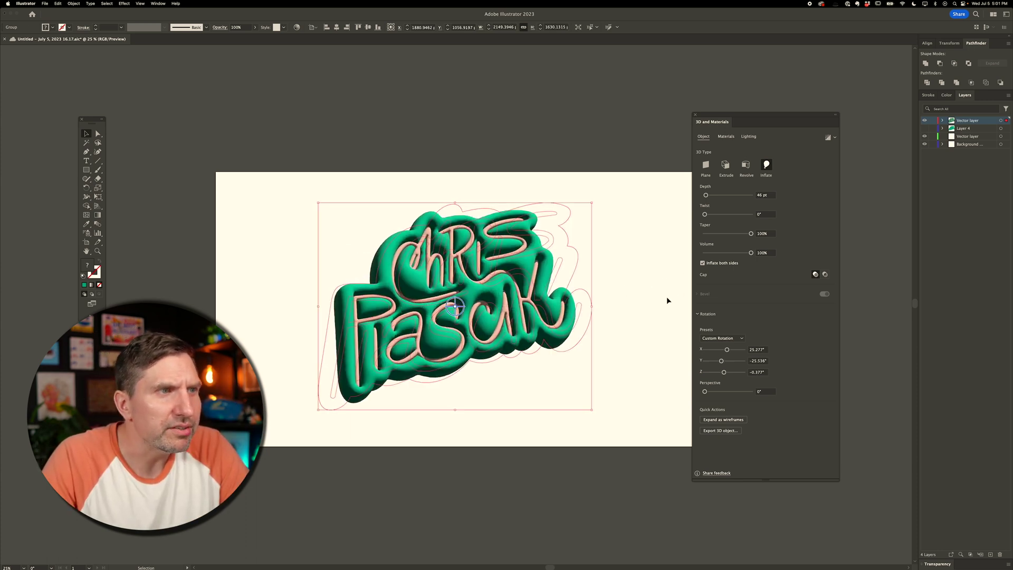
drag(455, 309, 463, 311)
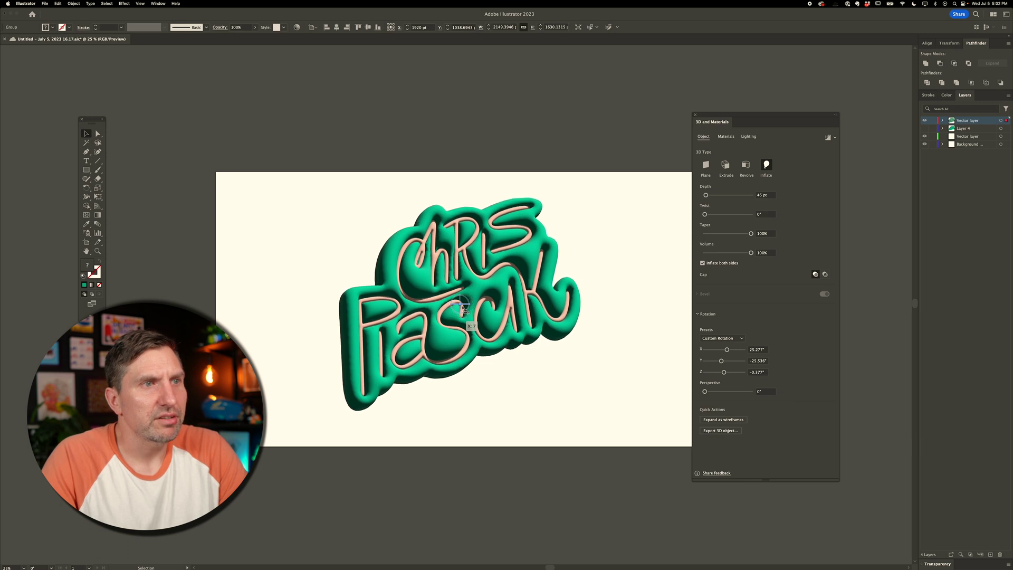
drag(463, 308, 580, 266)
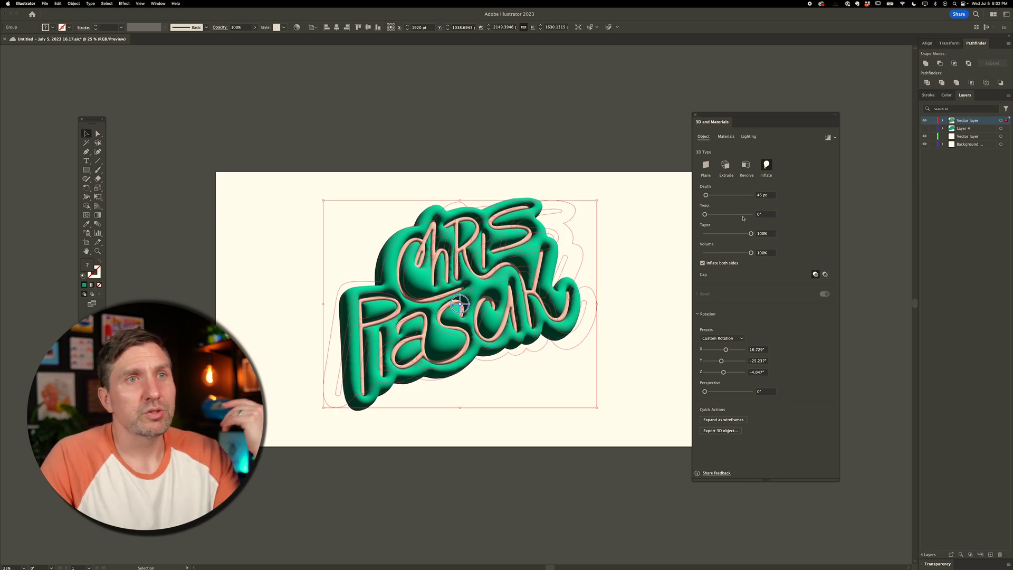
- Compare the Top Left and Right lighting presets, return to Standard, and move its light to about 164.6° rotation and 62.7° height
click(748, 136)
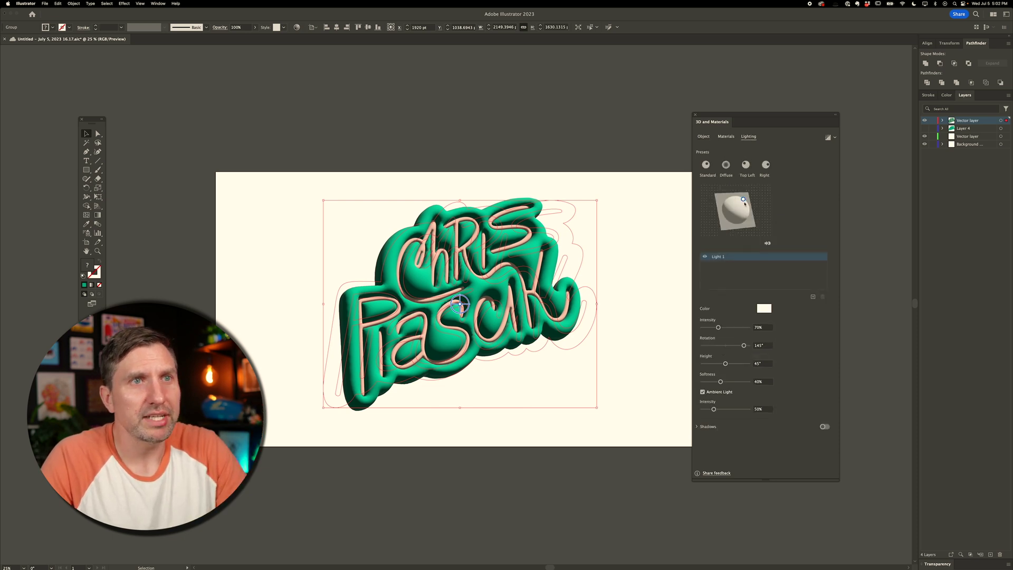
click(746, 165)
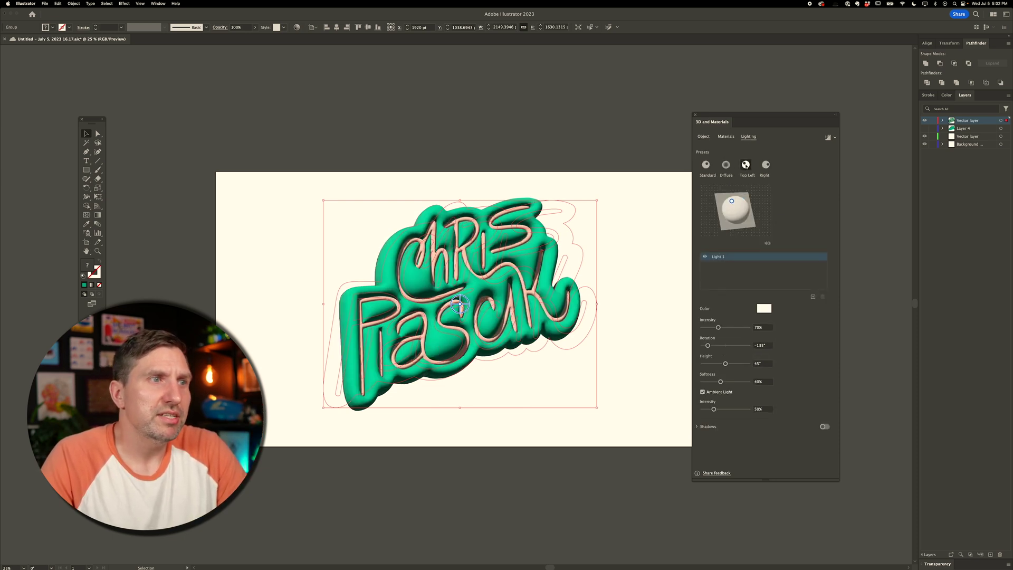
click(766, 165)
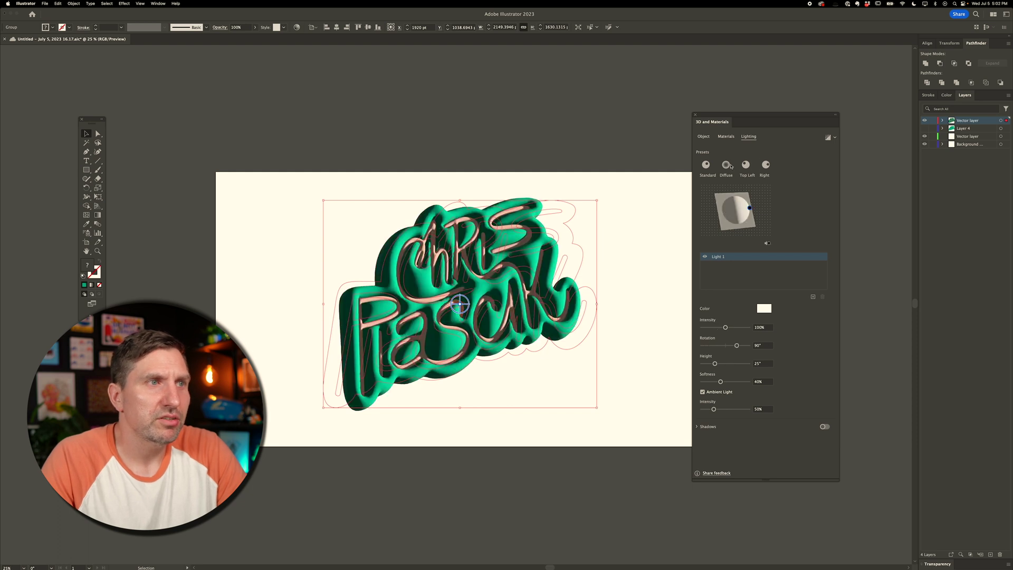
click(706, 164)
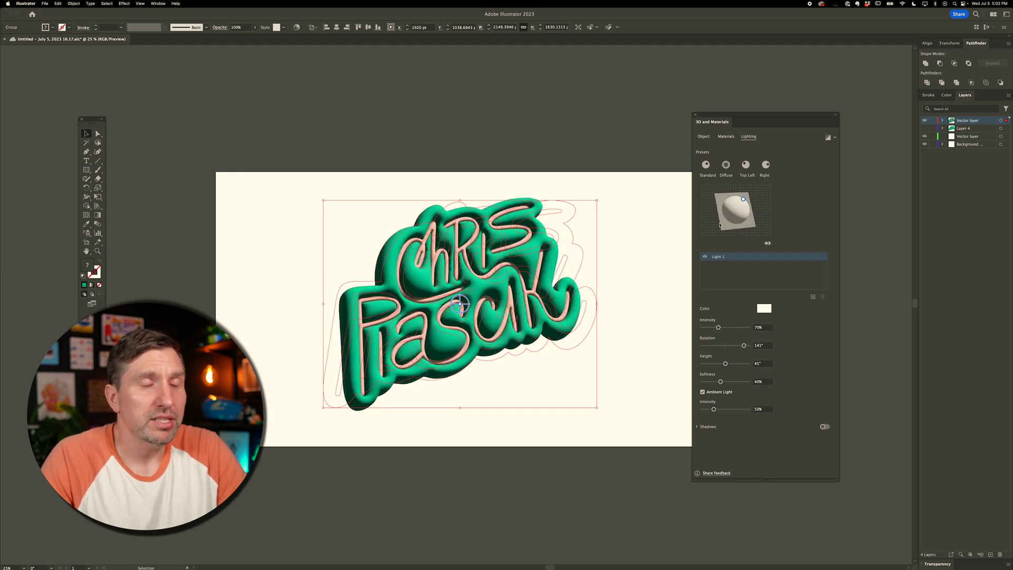
mouse_move(744, 200)
mouse_down()
mouse_move(733, 202)
mouse_move(742, 213)
mouse_move(741, 200)
mouse_up()
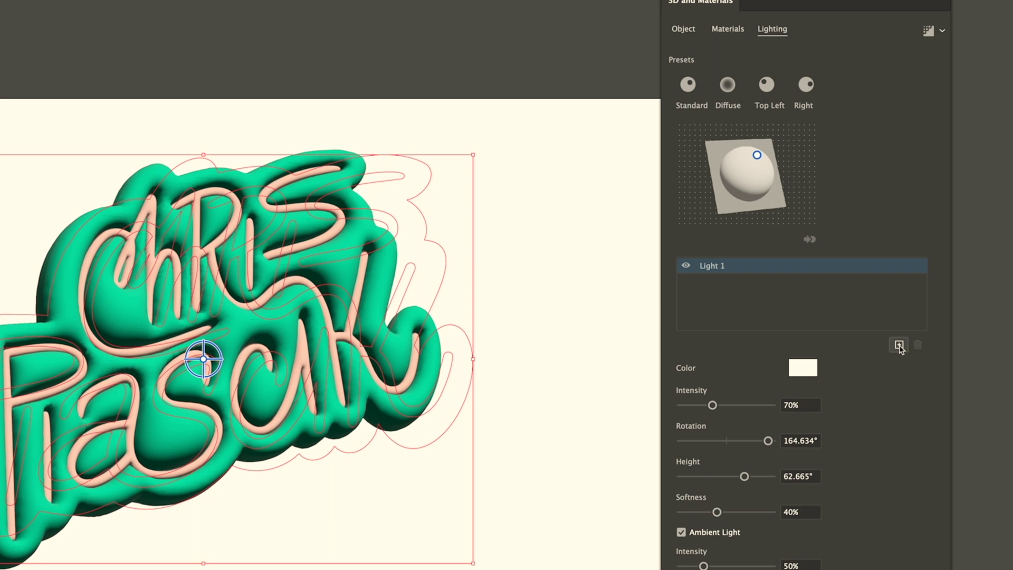
- Add a second light at about 16.4° rotation and 47.3° height, with its intensity set to 37%
click(899, 346)
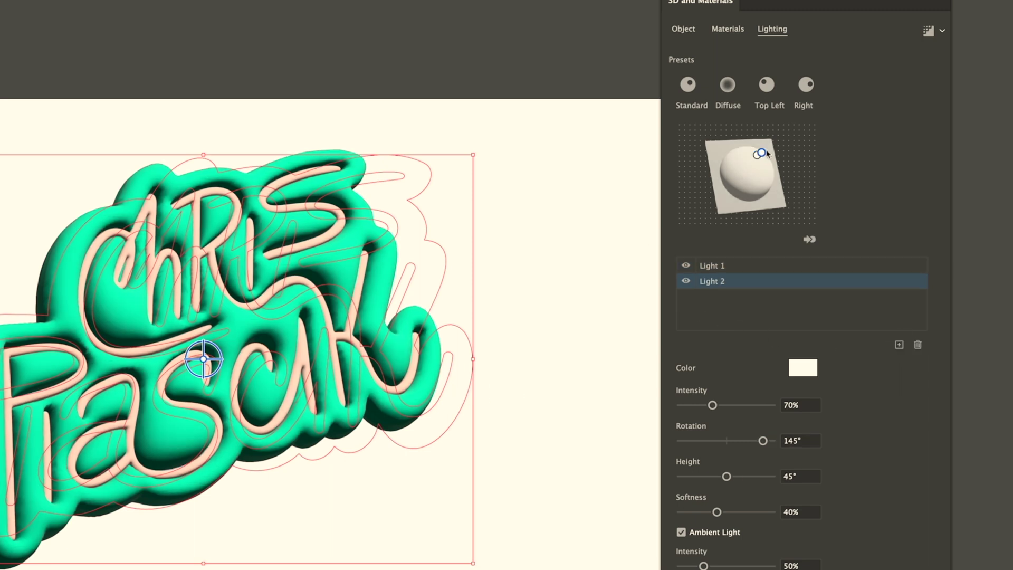
drag(763, 154, 763, 185)
drag(708, 409, 698, 408)
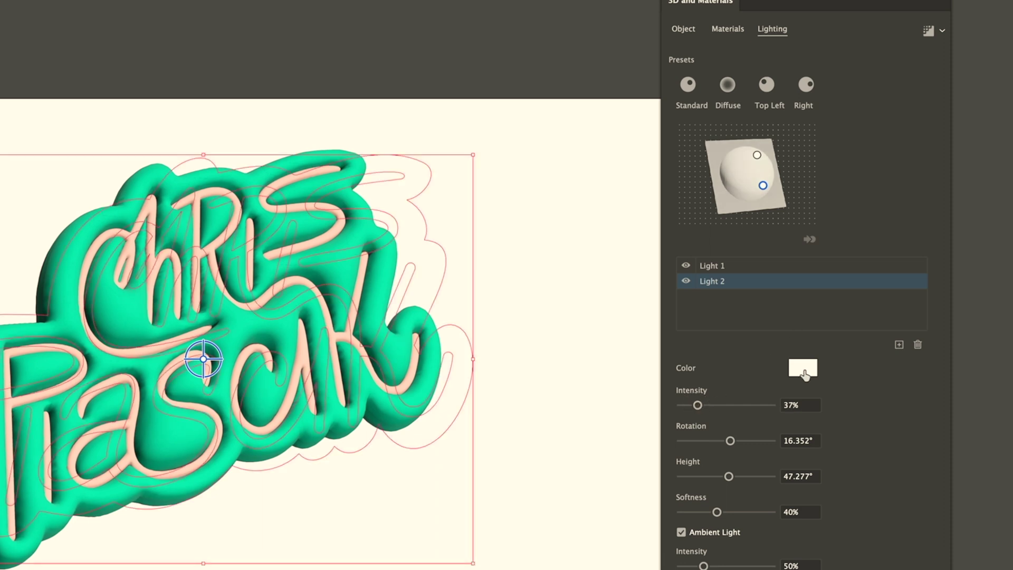
- Change the second light's colour from white to a bright pinkish purple
click(803, 368)
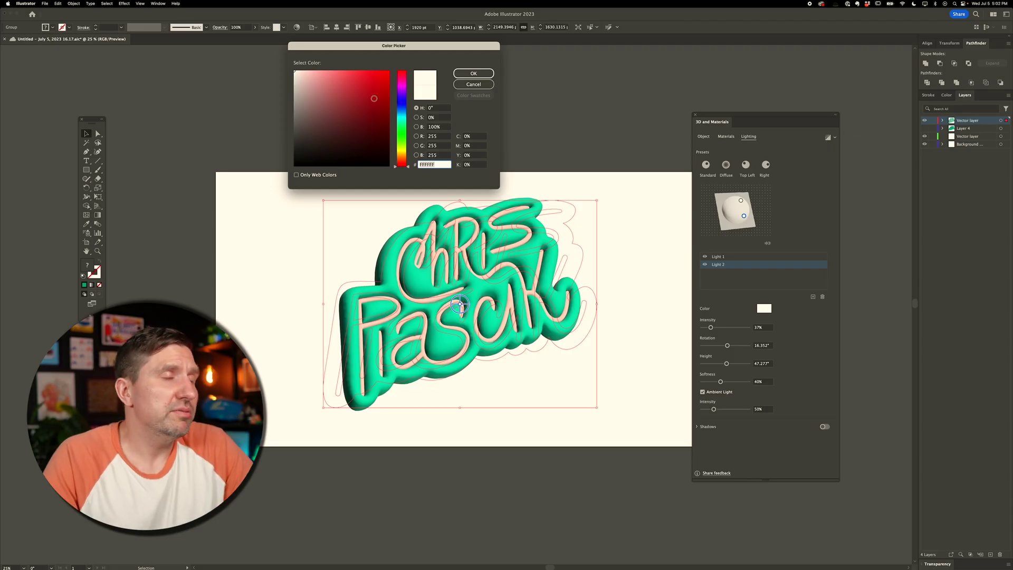
drag(405, 95, 407, 91)
drag(352, 72, 332, 68)
click(473, 73)
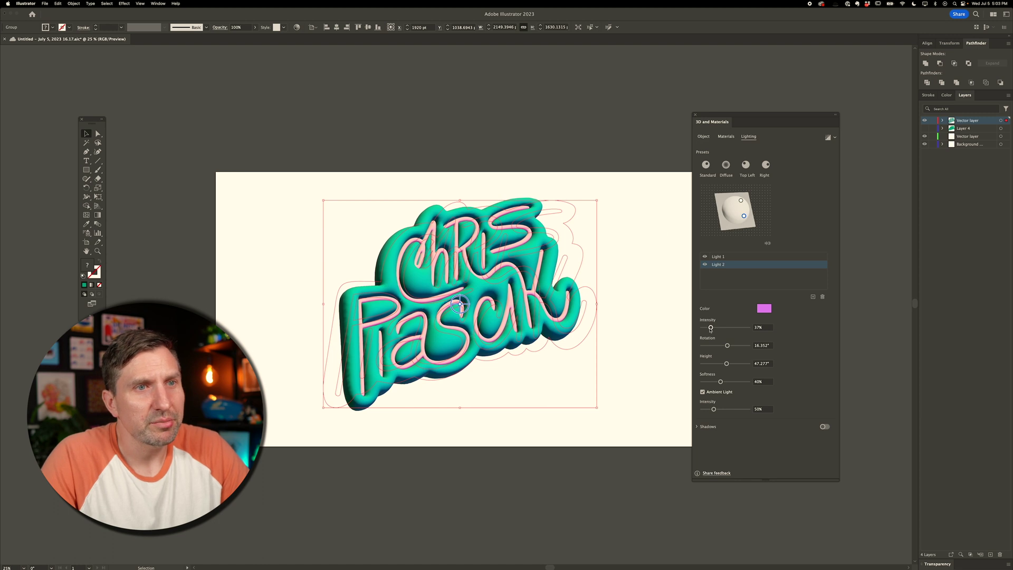
- Give the second light a purple colour, 21% intensity, about -93° rotation, 18.5° height and about 56% softness
drag(710, 328, 709, 328)
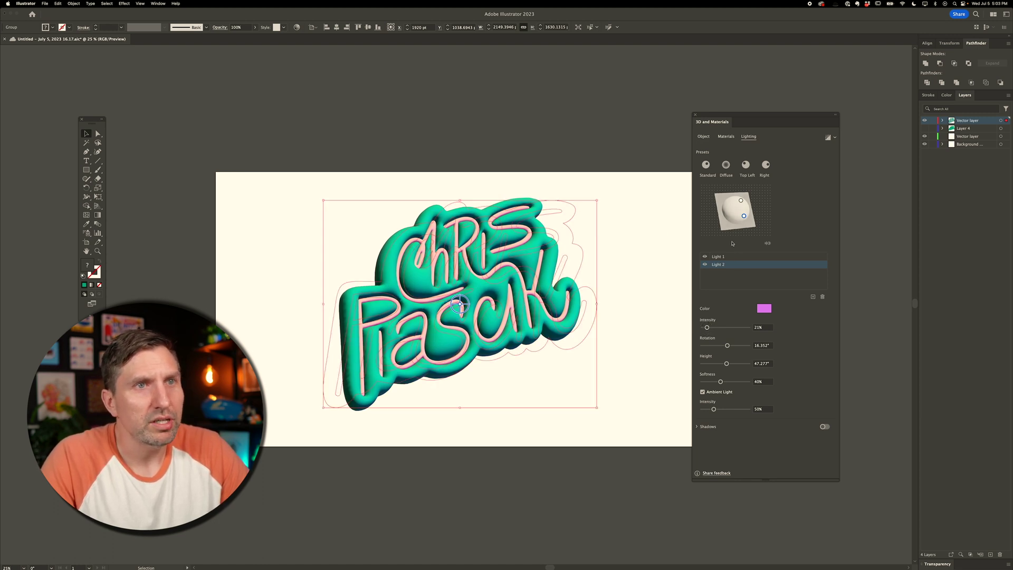
drag(744, 216, 725, 209)
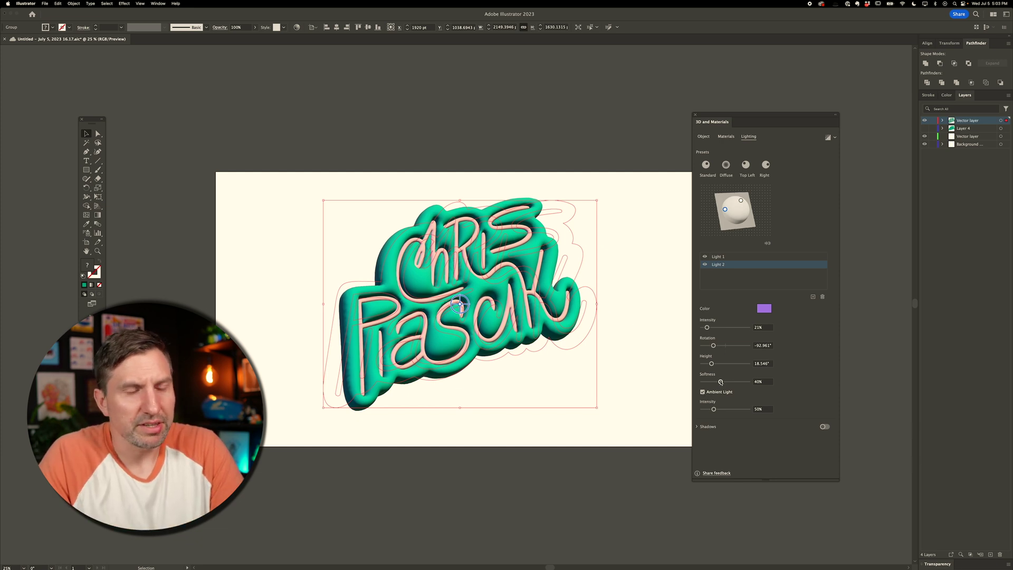
mouse_move(722, 382)
mouse_down()
mouse_move(744, 382)
mouse_move(729, 382)
mouse_up()
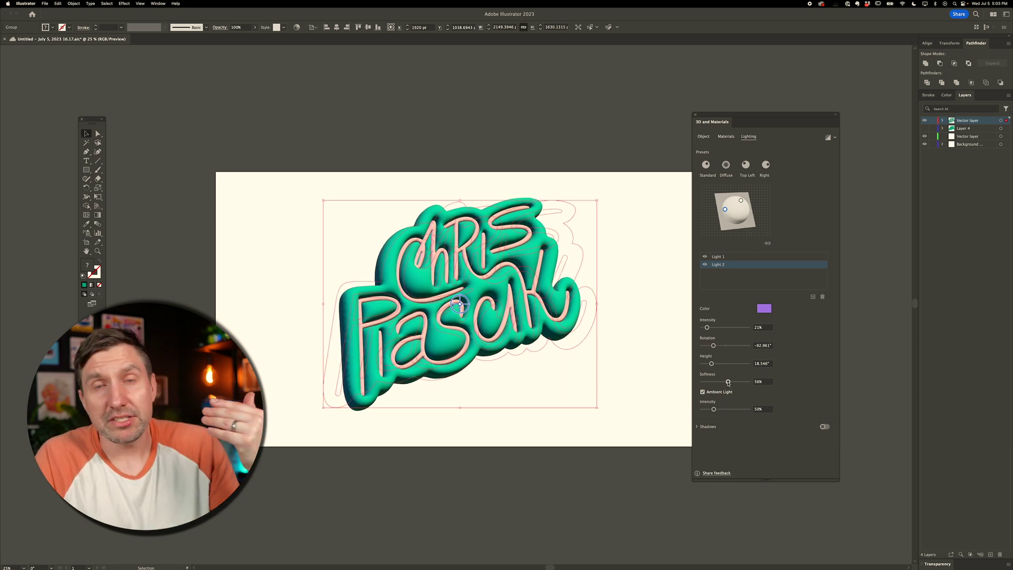
- Set the first light's softness to 48% and compare the lettering with ambient light off and on, leaving it on
click(731, 257)
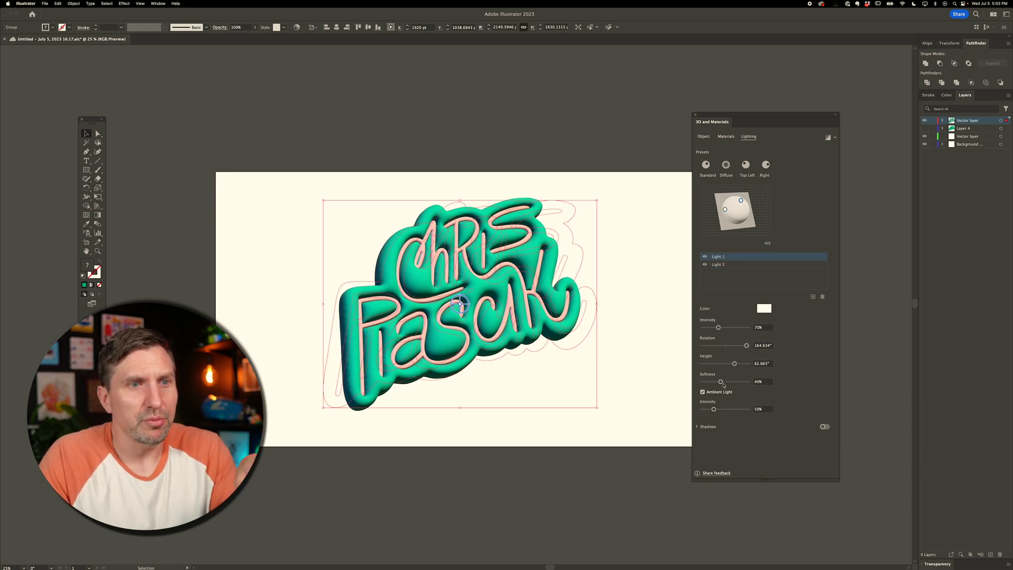
mouse_move(721, 381)
mouse_down()
mouse_move(751, 379)
mouse_move(725, 382)
mouse_up()
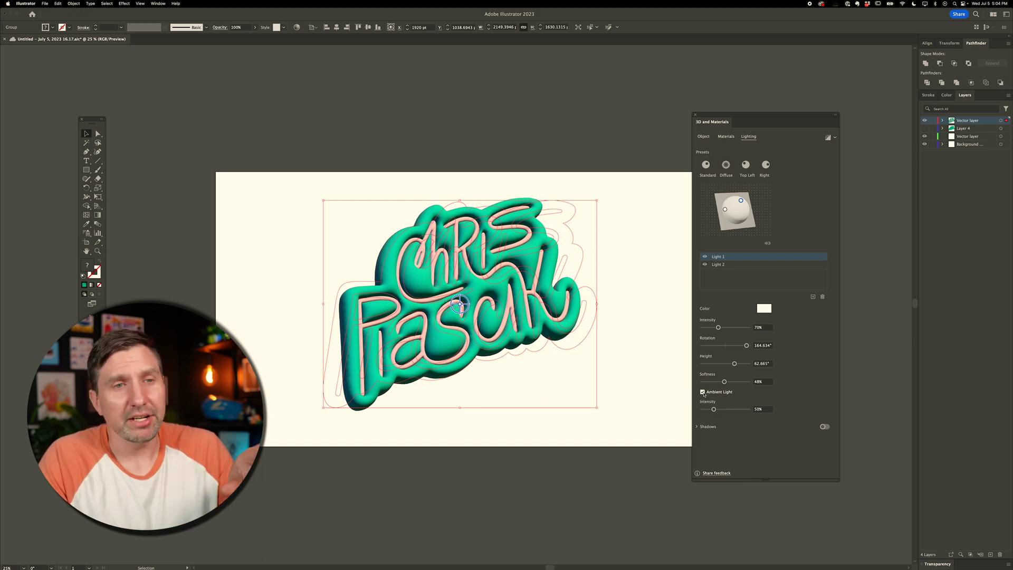
click(703, 392)
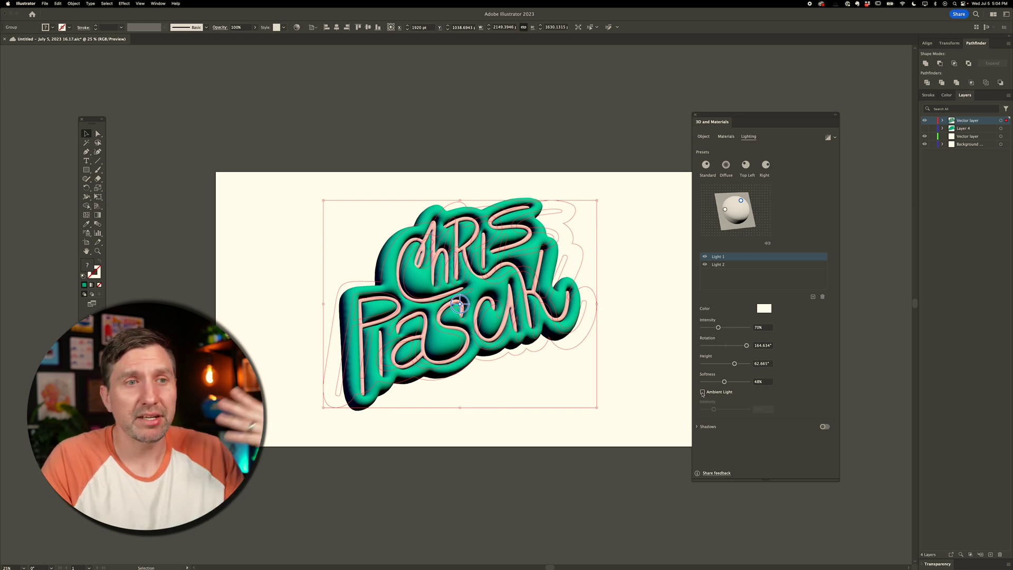
click(702, 392)
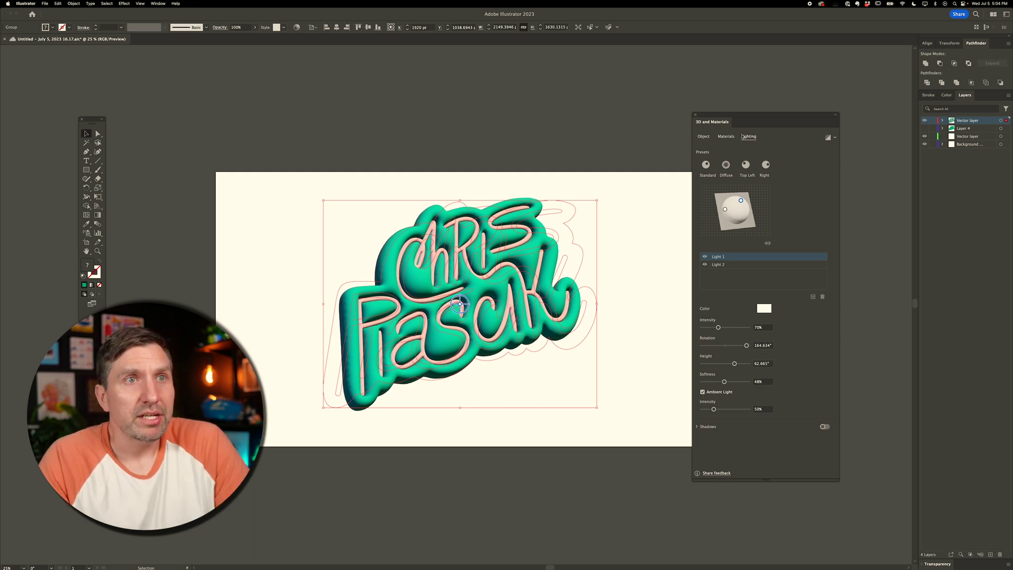
- Raise the roughness of the group's Default material to 0.77
click(727, 138)
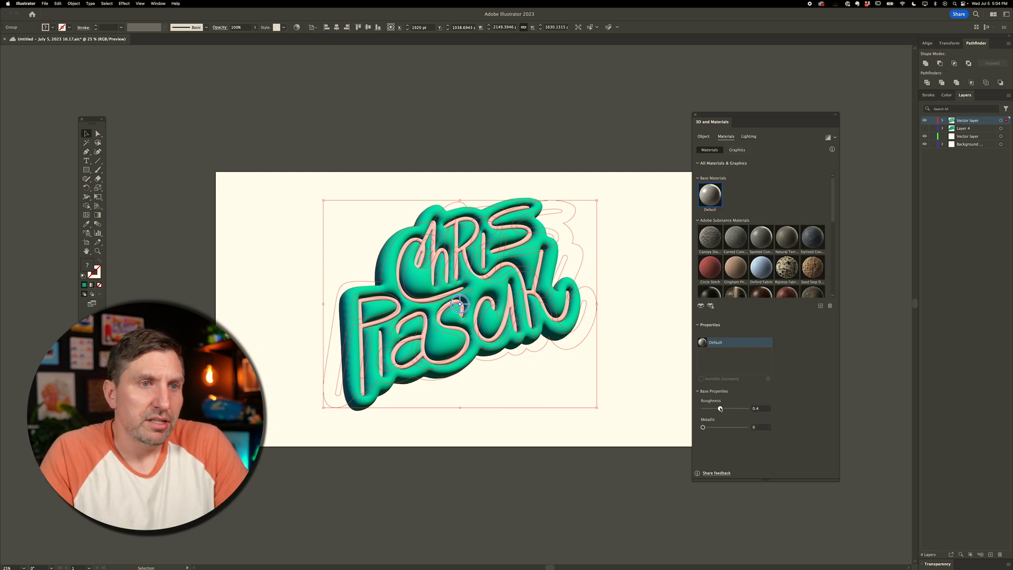
drag(720, 409, 737, 408)
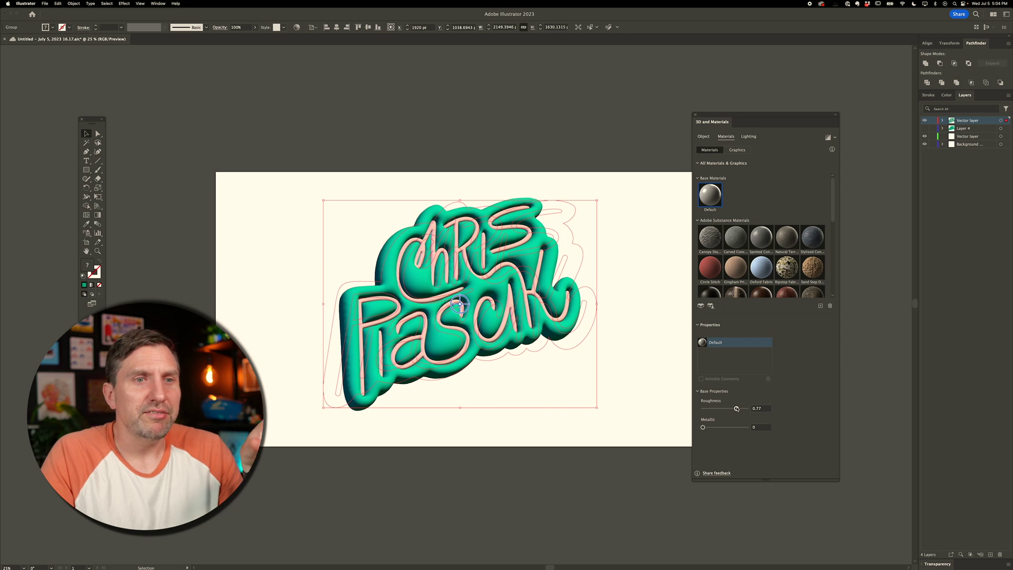
- Try roughness values of 0.96 and 0 on the group's Default material
drag(737, 409, 745, 408)
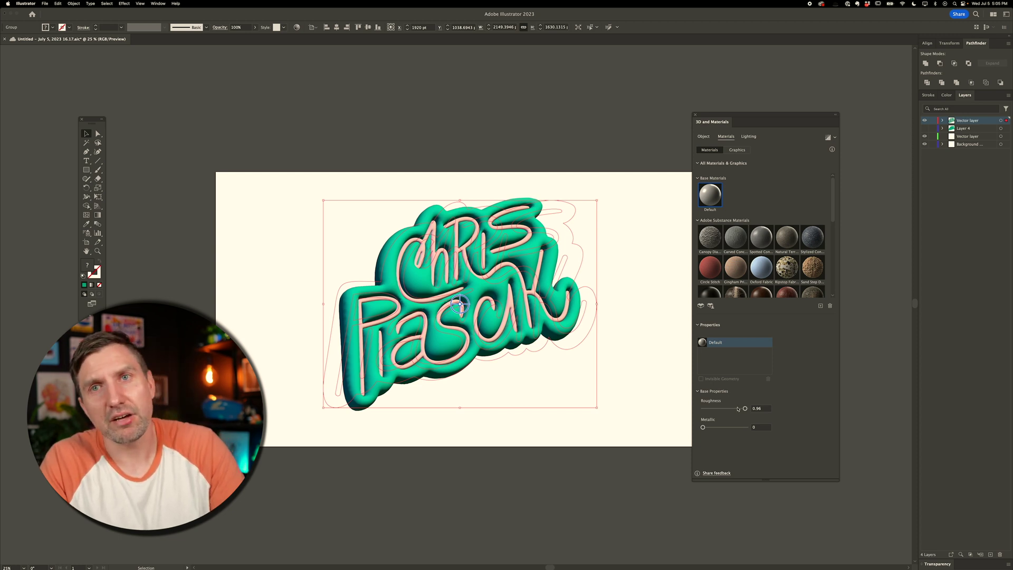
drag(744, 409, 685, 410)
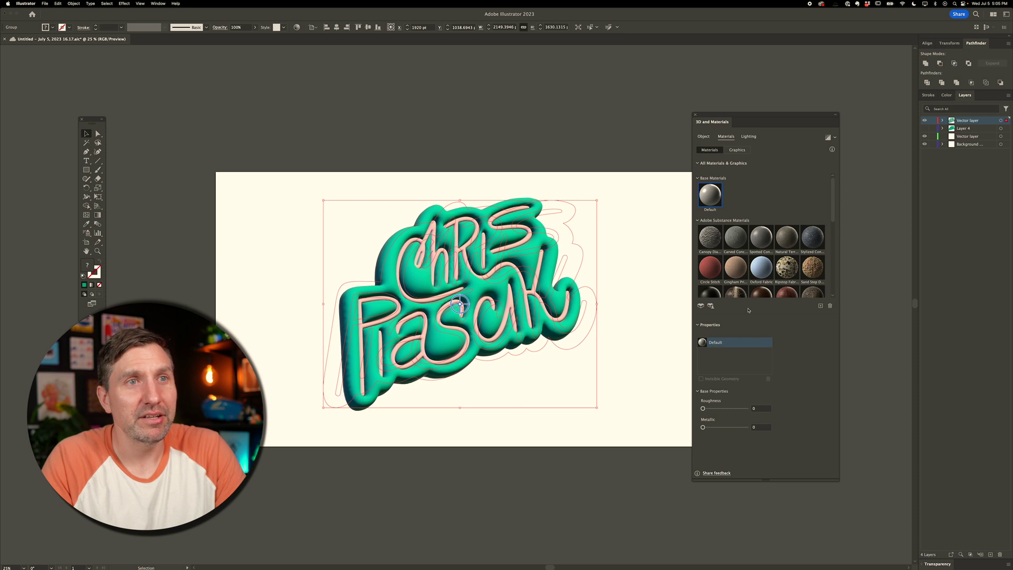
- Try the gold leaf, Stylized Concrete and Ripstop Fabric materials on the lettering group, and reapply the Default base material
scroll(800, 251, down, 5)
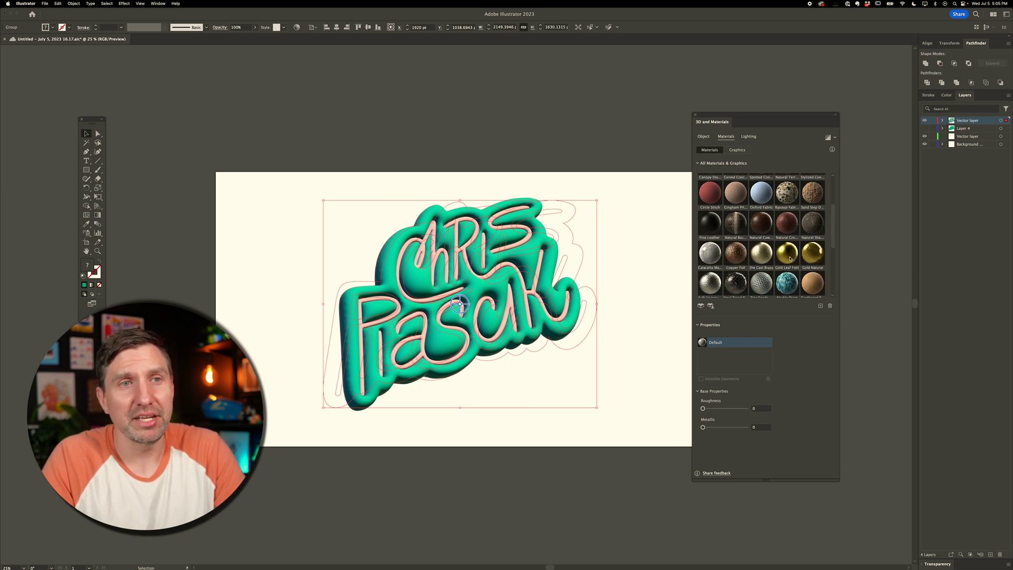
click(790, 259)
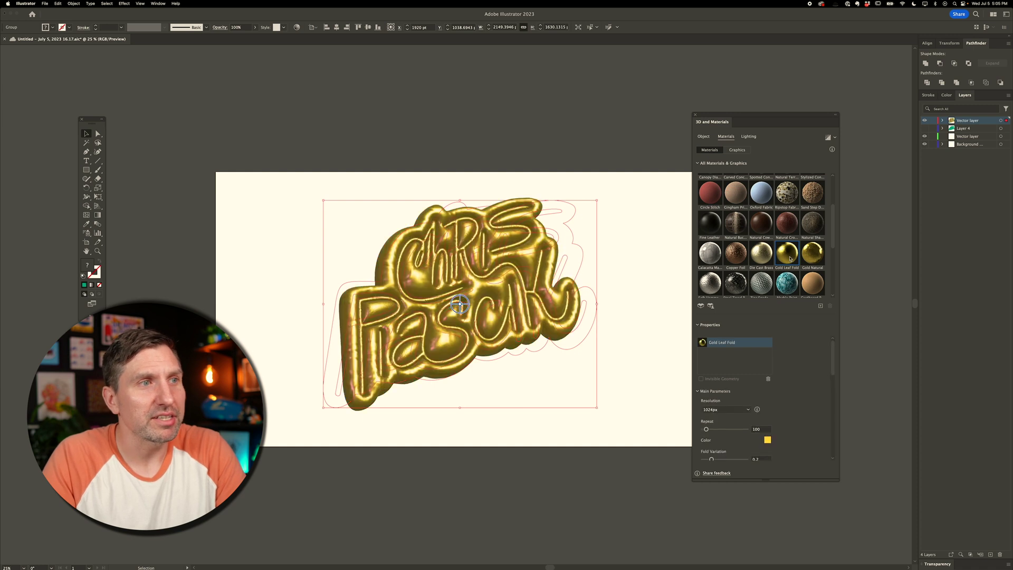
scroll(722, 239, up, 3)
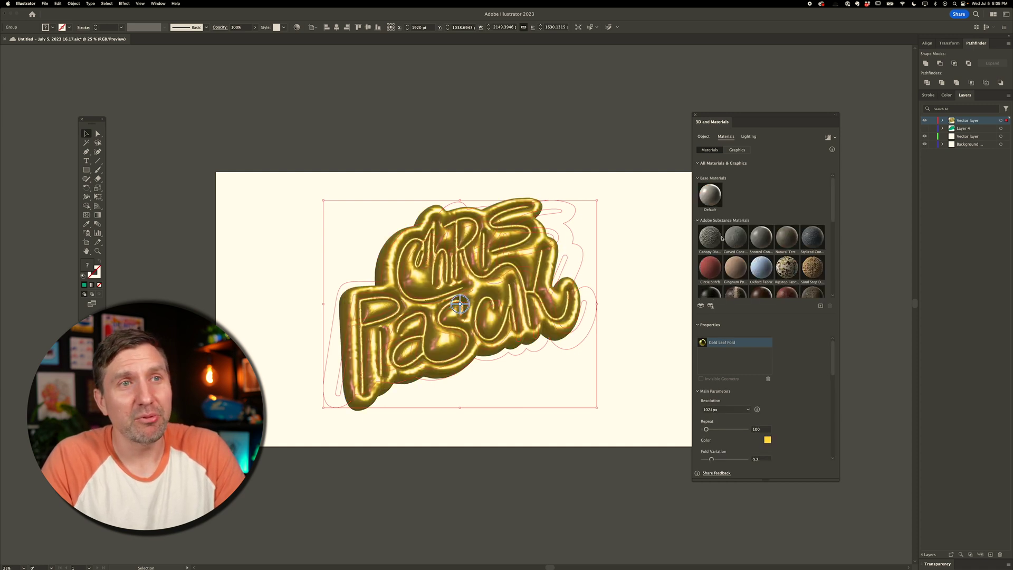
click(815, 242)
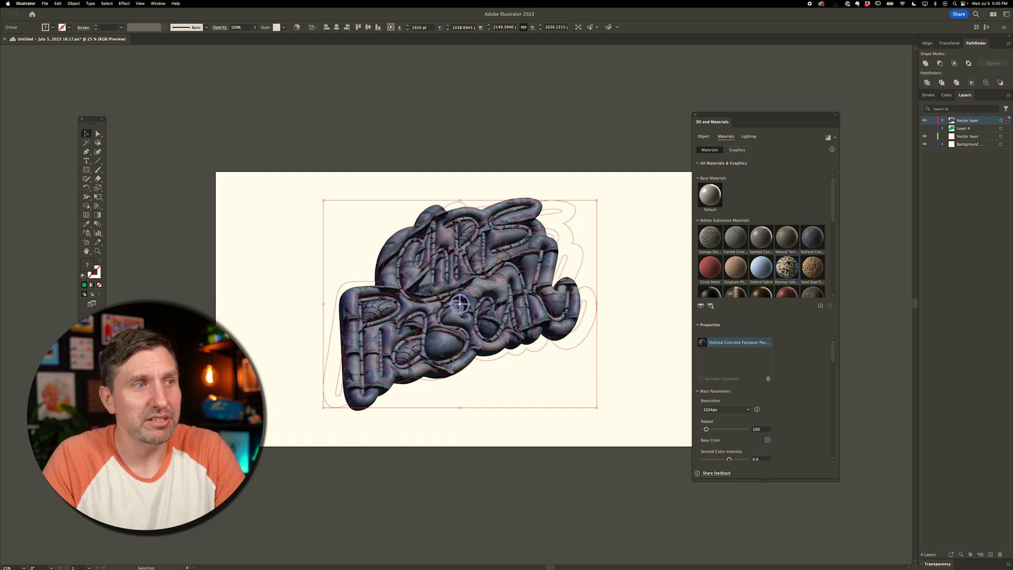
click(787, 268)
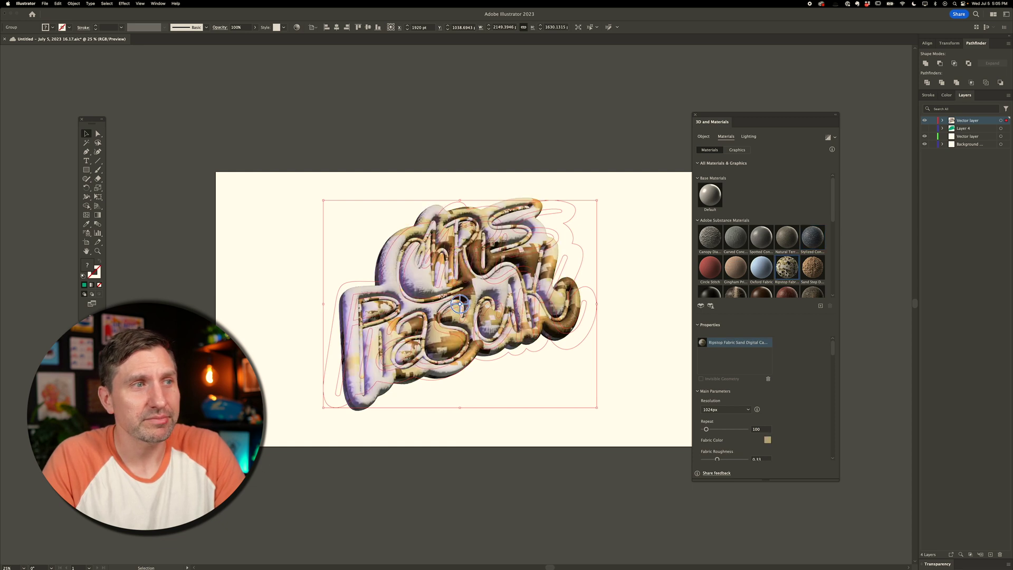
click(716, 201)
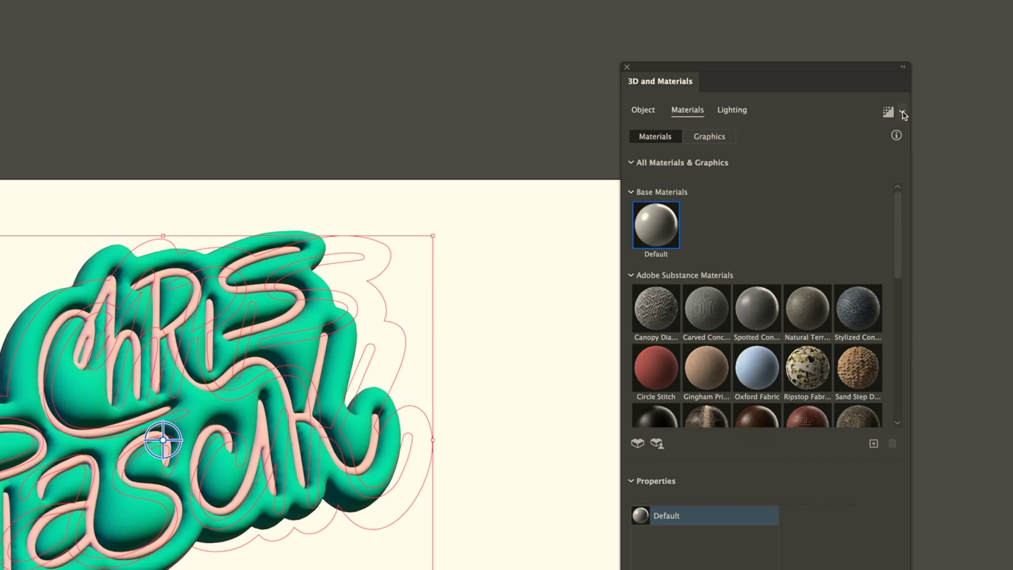
- Enable ray tracing at High quality and render the inflated 3D lettering
click(903, 113)
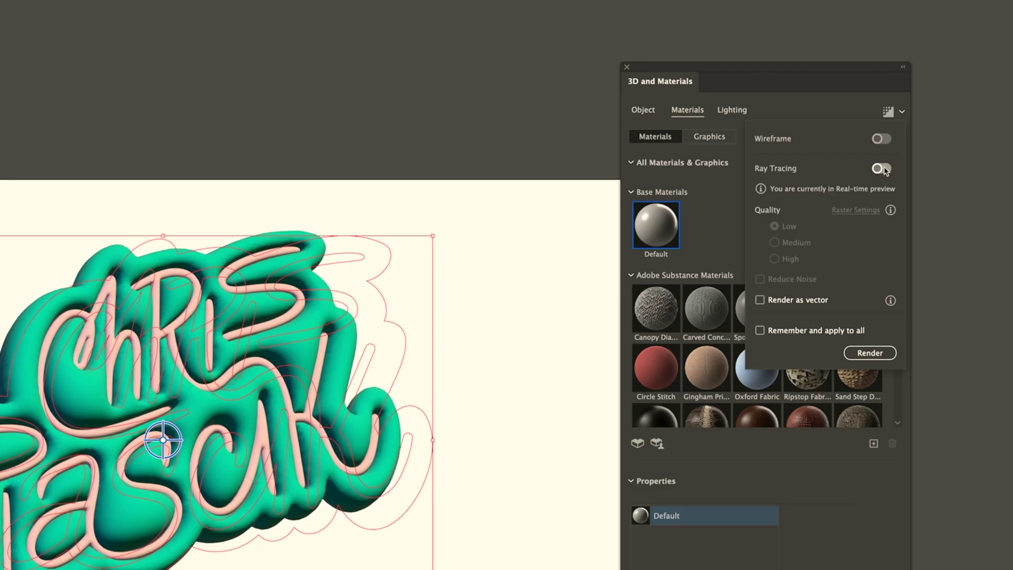
click(884, 168)
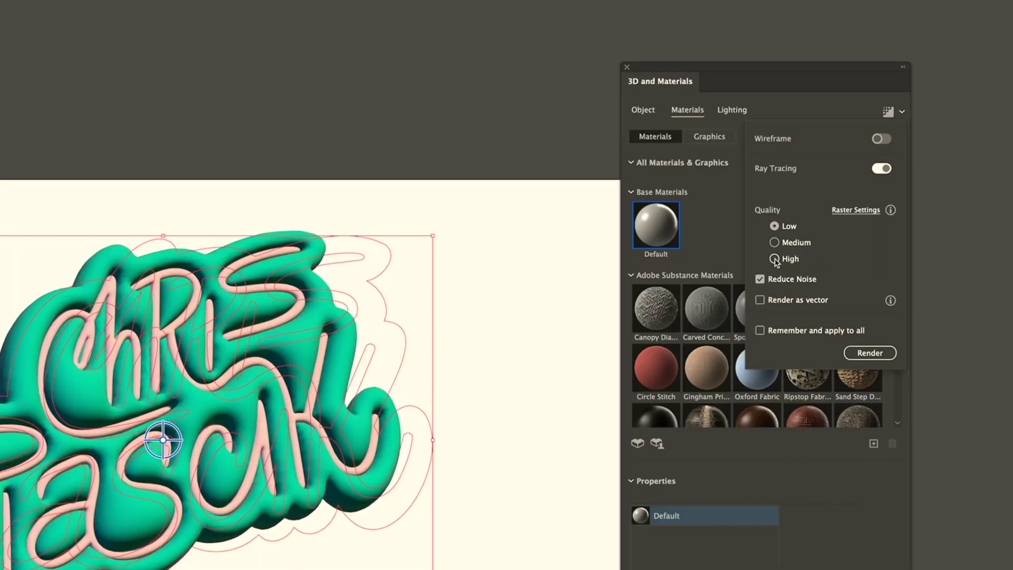
click(770, 212)
click(866, 353)
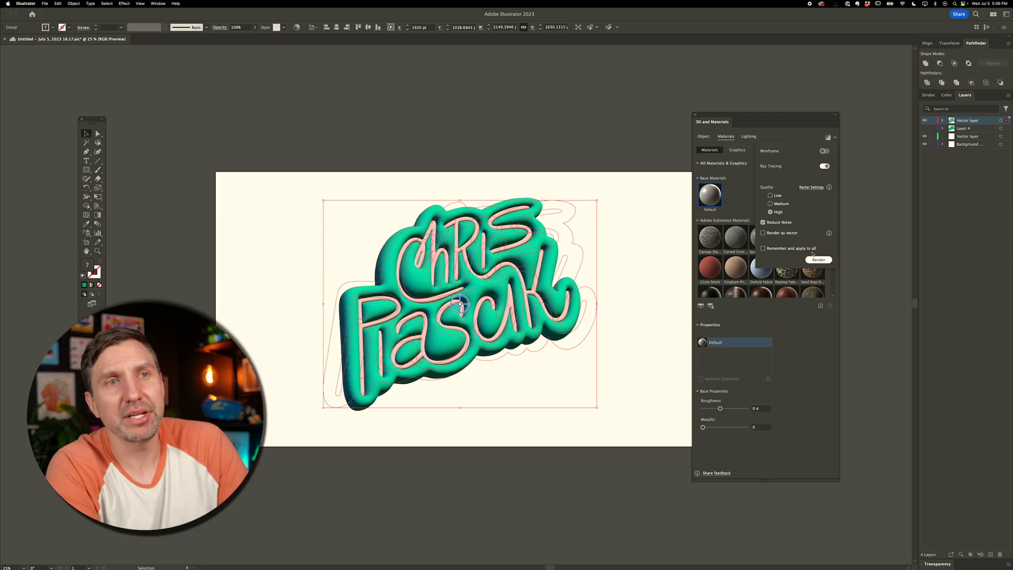
click(870, 352)
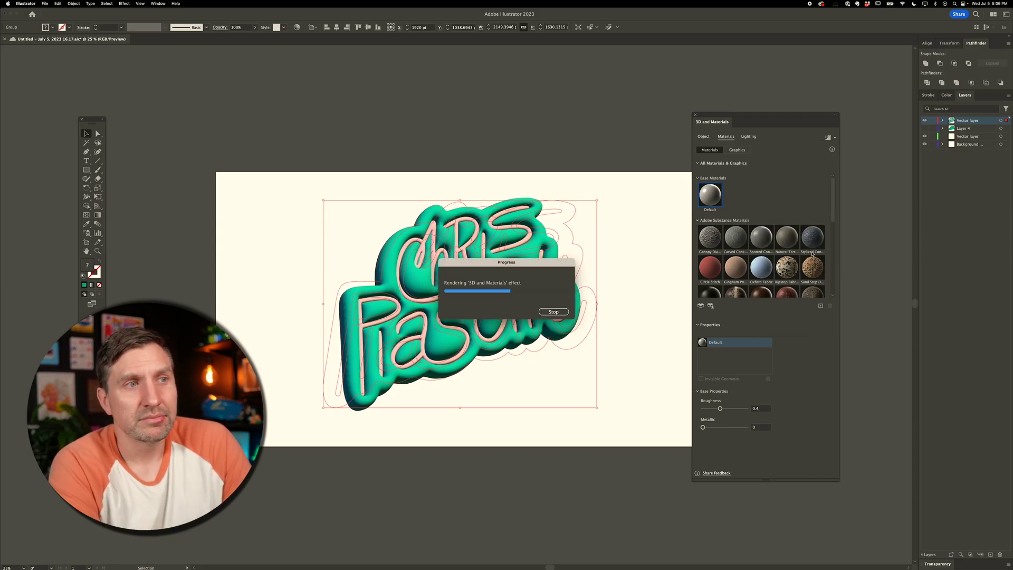